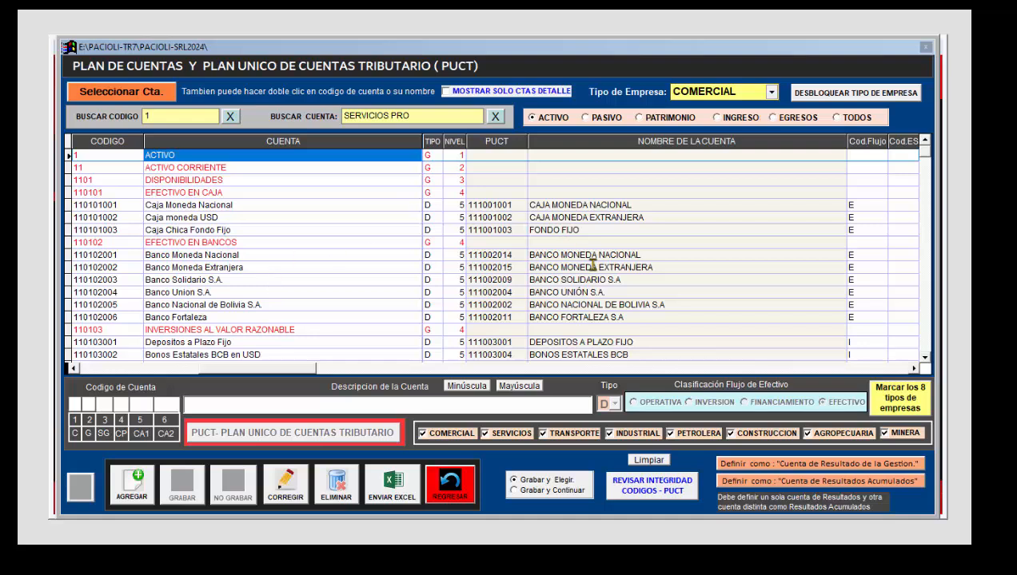
Step: Examine the asset accounts in the chart of accounts, with their codes, levels and linked PUCT accounts
left_click(205, 280)
scroll(276, 308, "down", 1)
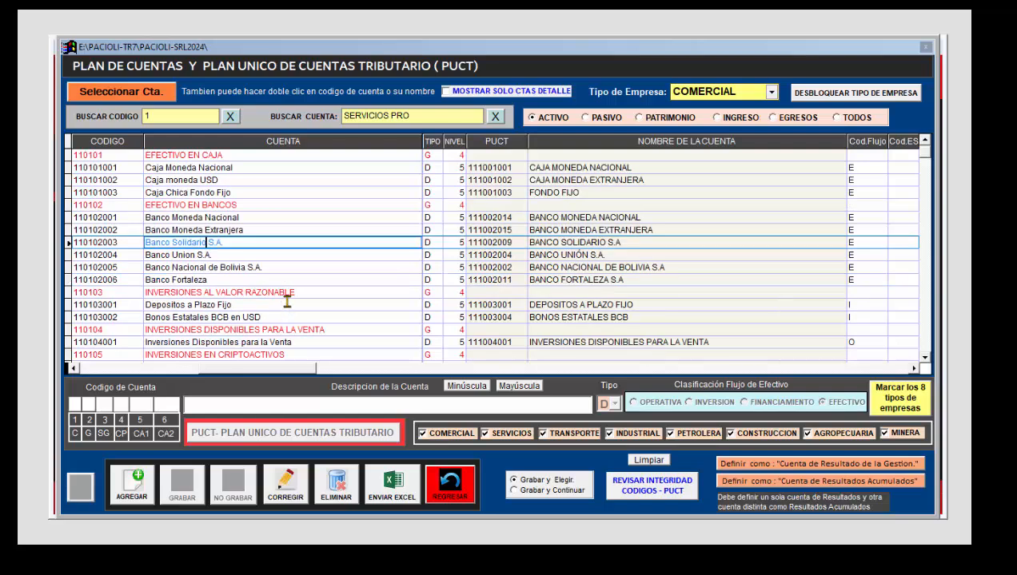
scroll(287, 300, "down", 2)
scroll(287, 300, "down", 2)
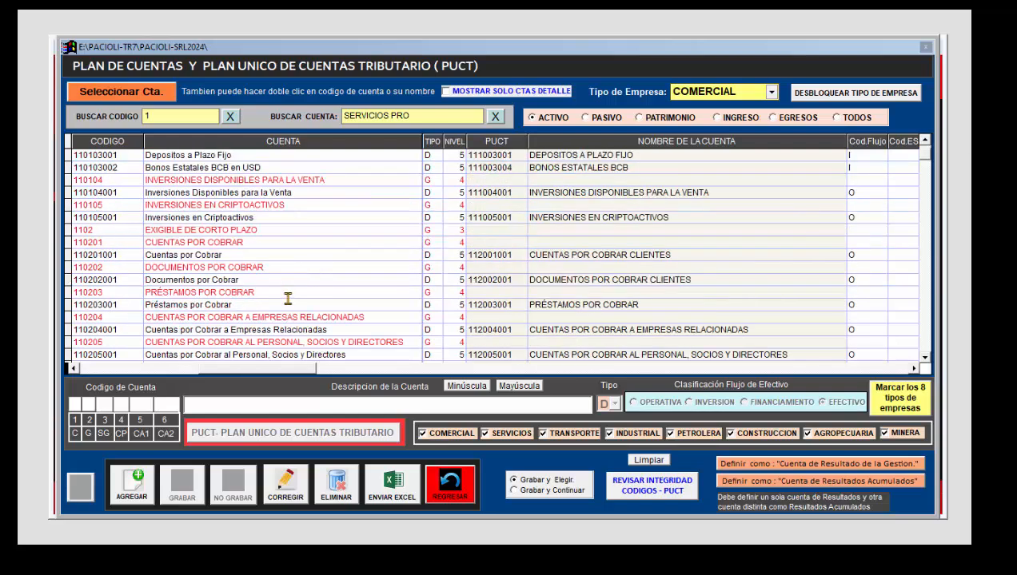
scroll(287, 298, "down", 3)
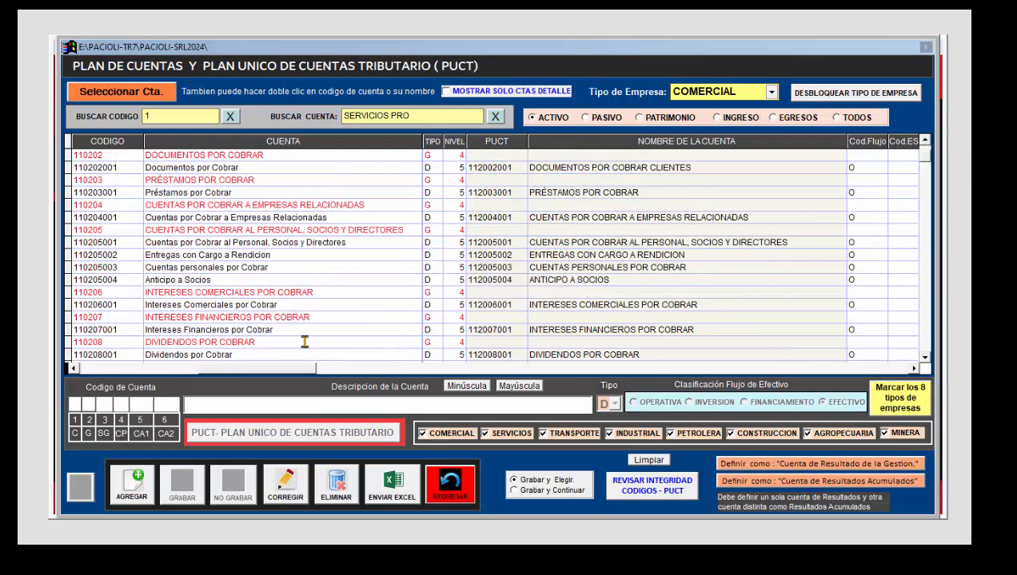
scroll(254, 297, "down", 2)
scroll(265, 283, "up", 6)
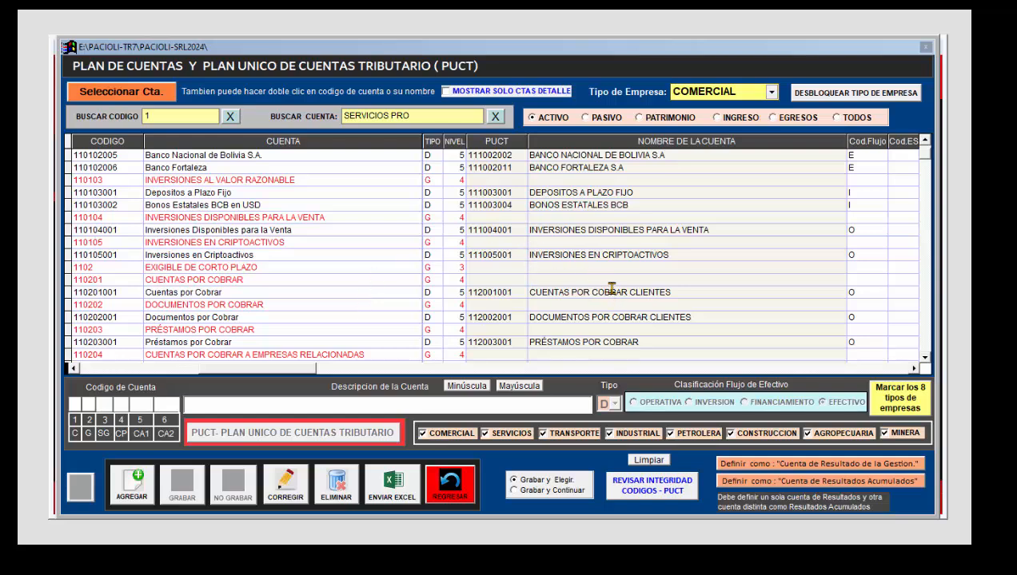
left_click(250, 292)
scroll(248, 268, "up", 4)
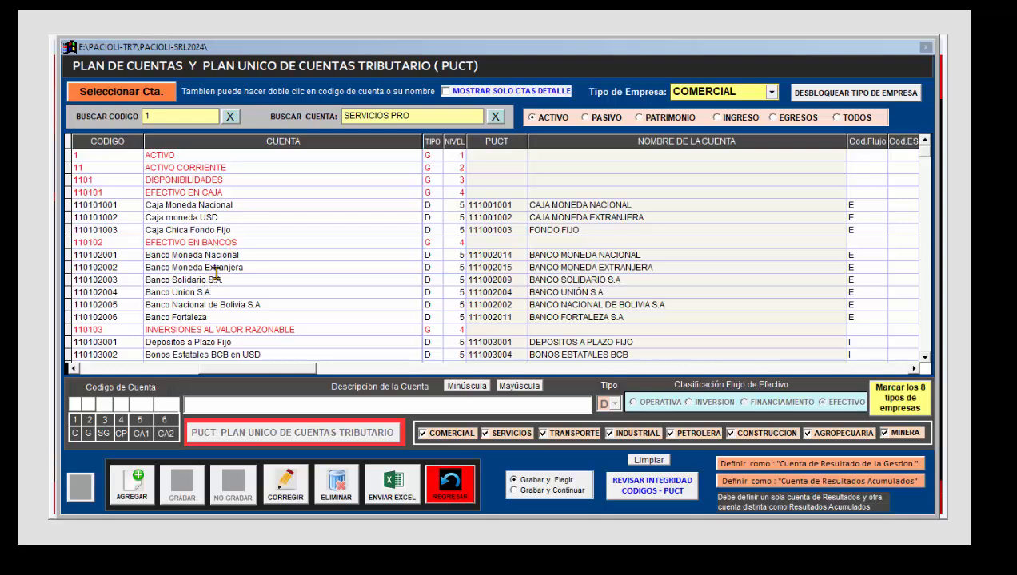
scroll(234, 272, "down", 2)
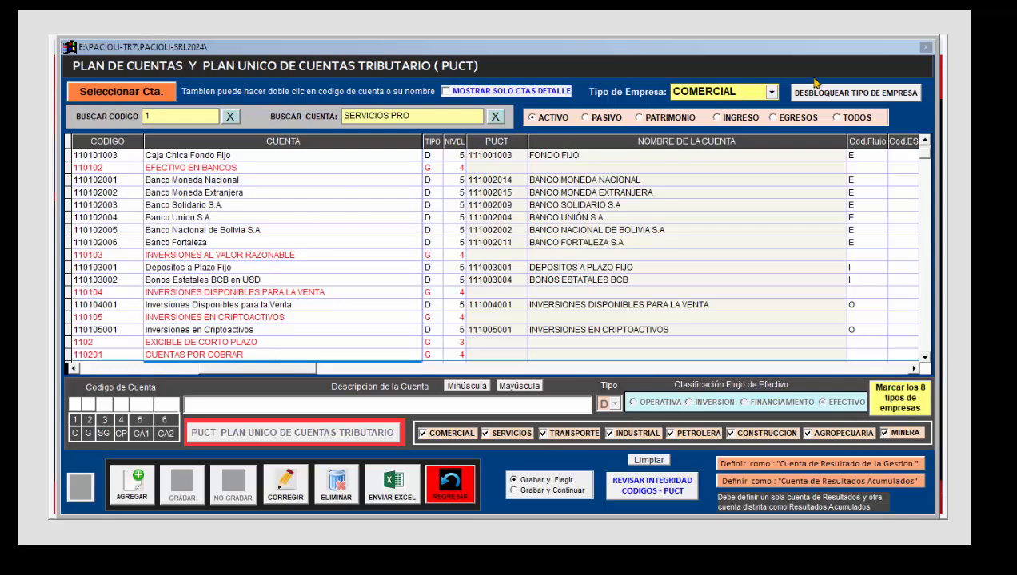
Step: Look through the available company types and return to the beginning of the asset accounts
left_click(772, 93)
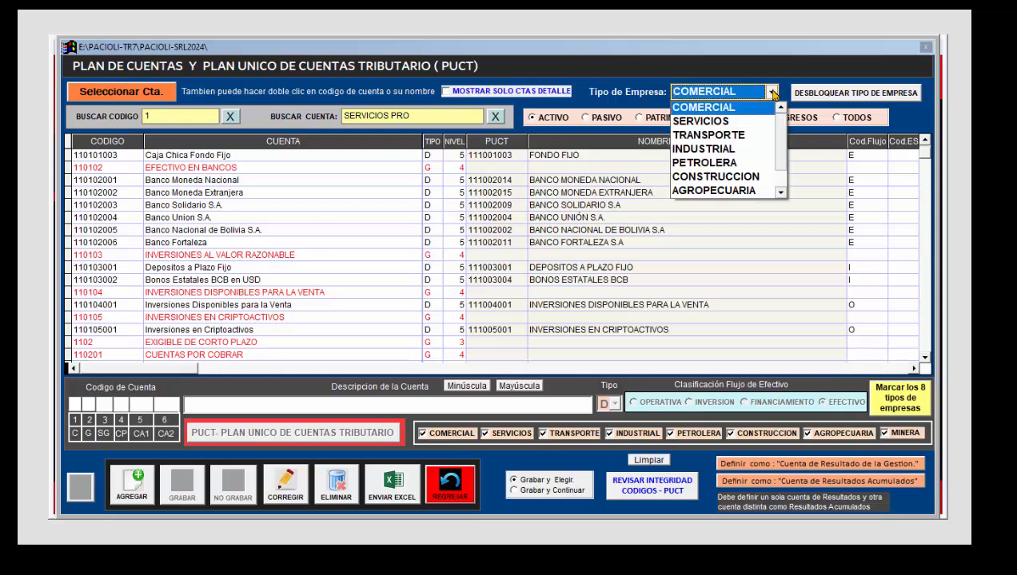
left_click(710, 151)
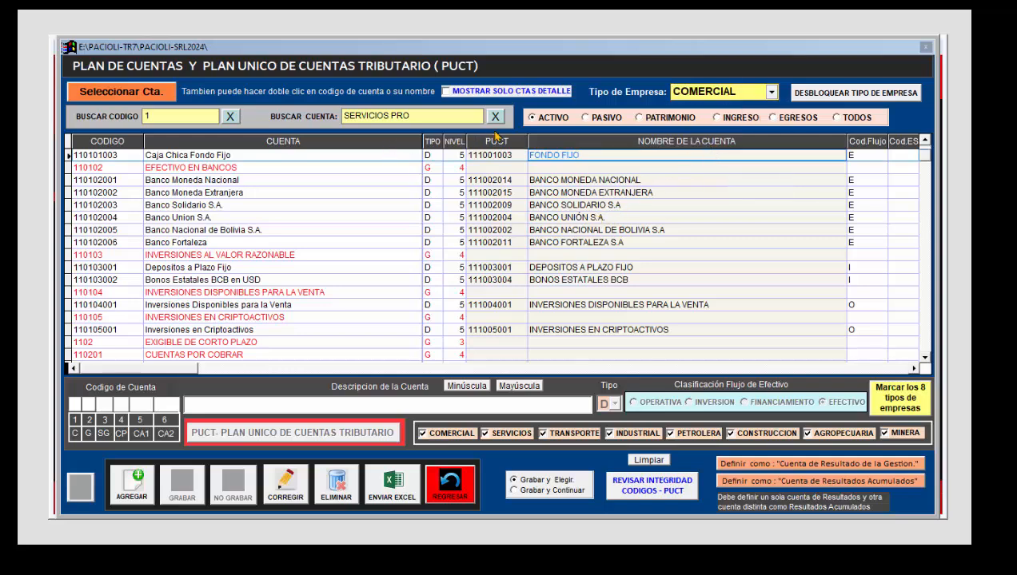
left_click(535, 118)
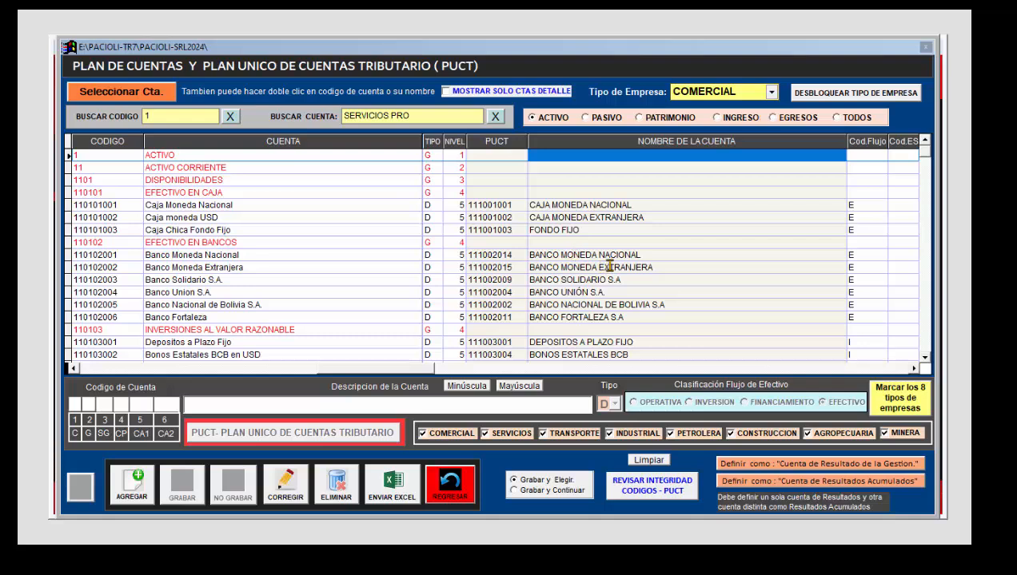
Step: Open the Banco Moneda Nacional account for correction and bring up its link to the PUCT catalogue
left_click(264, 256)
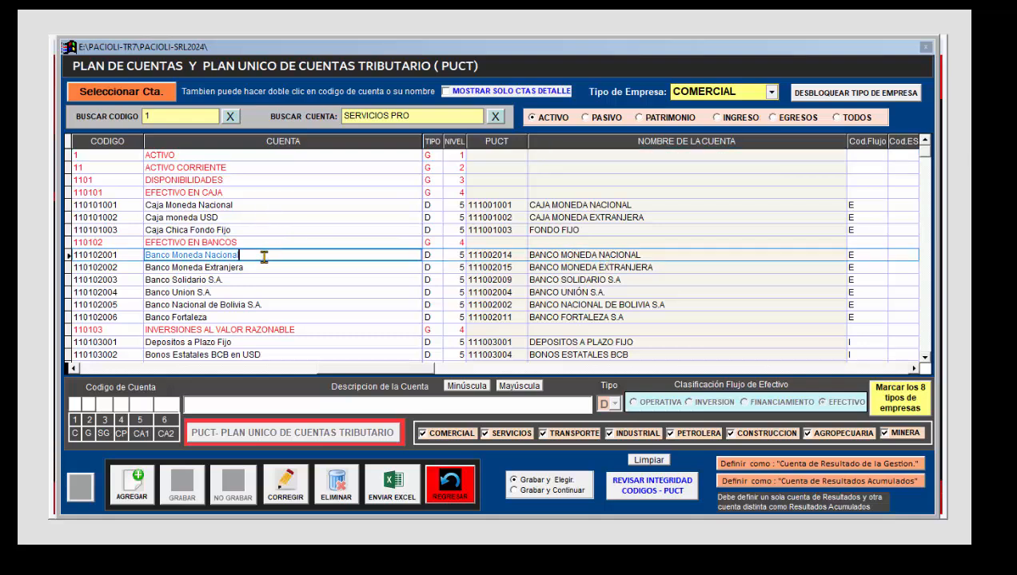
left_click(286, 482)
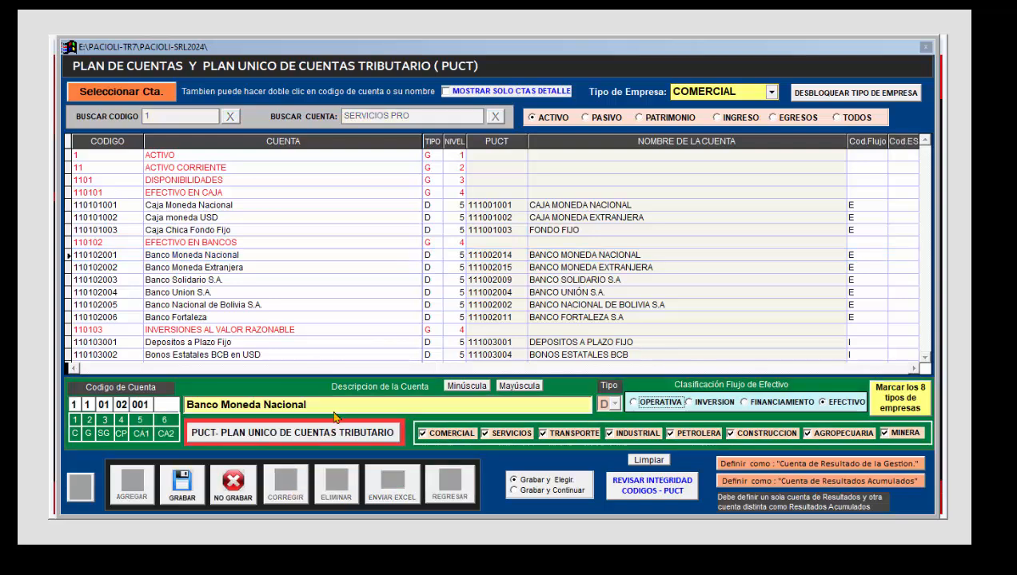
left_click(257, 440)
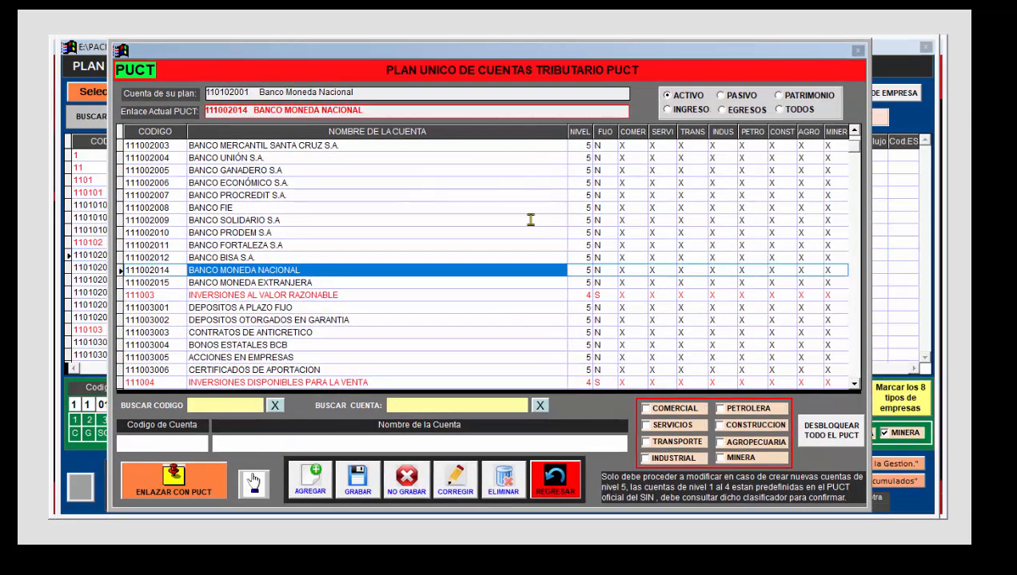
Step: Examine the PUCT asset accounts, including Reclamos al Seguro, and the company types each one applies to
scroll(529, 223, "down", 2)
scroll(529, 223, "down", 15)
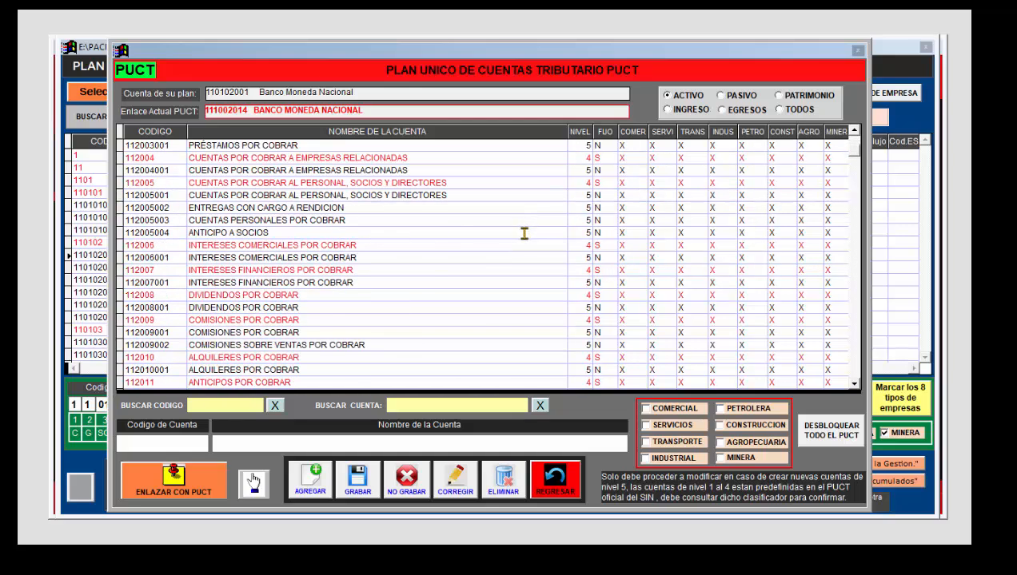
scroll(519, 258, "down", 2)
scroll(520, 259, "up", 6)
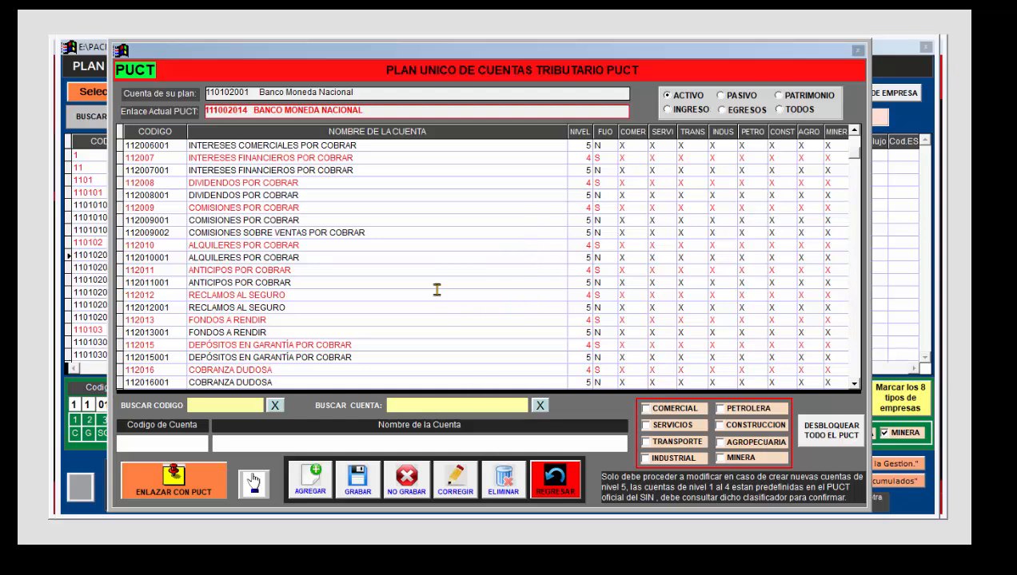
left_click(572, 307)
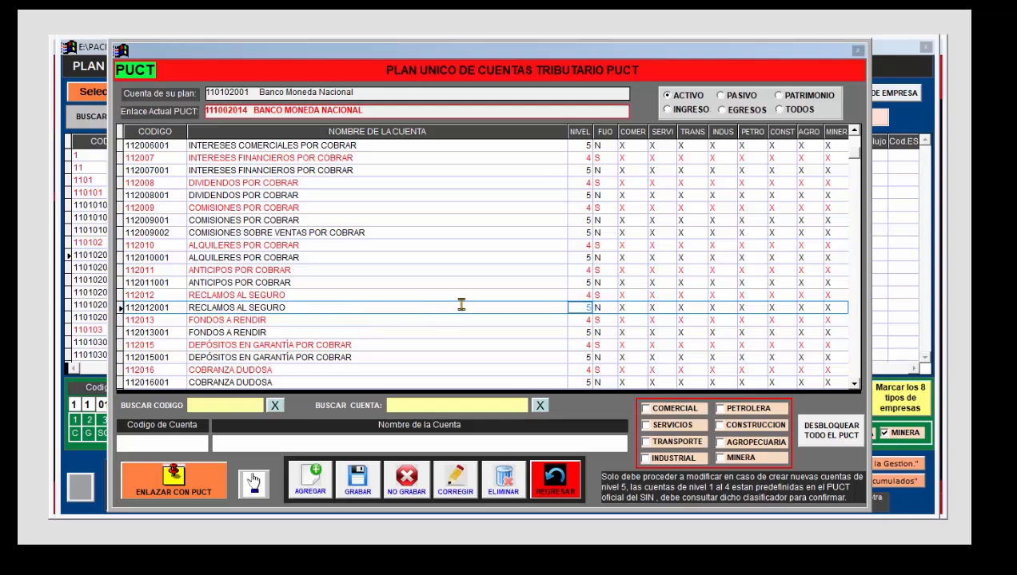
left_click(405, 296)
left_click(382, 308)
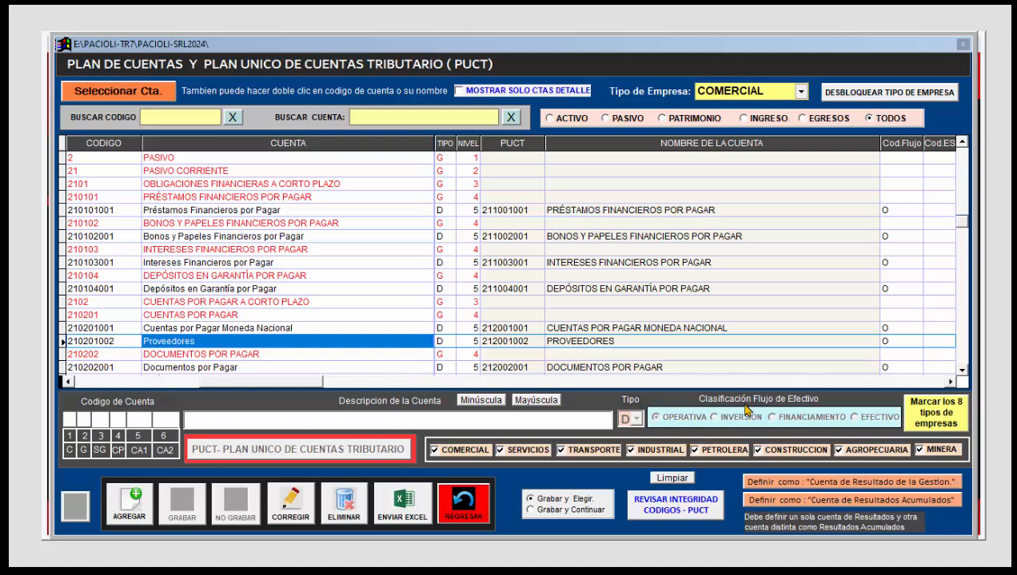
Step: Leave the chart of accounts, open accounting voucher registration and start a new voucher of type EGRESO
left_click(459, 510)
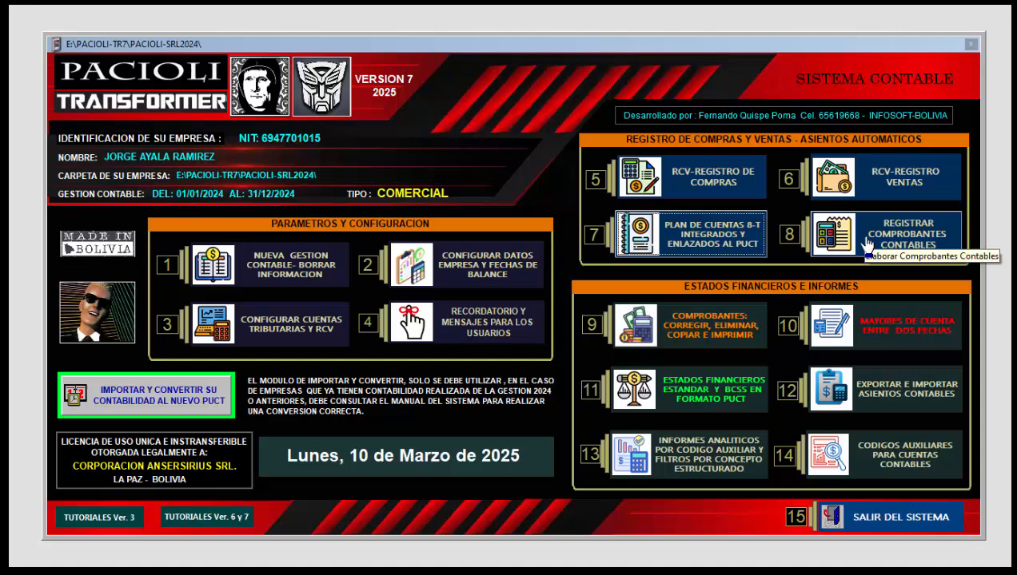
left_click(889, 240)
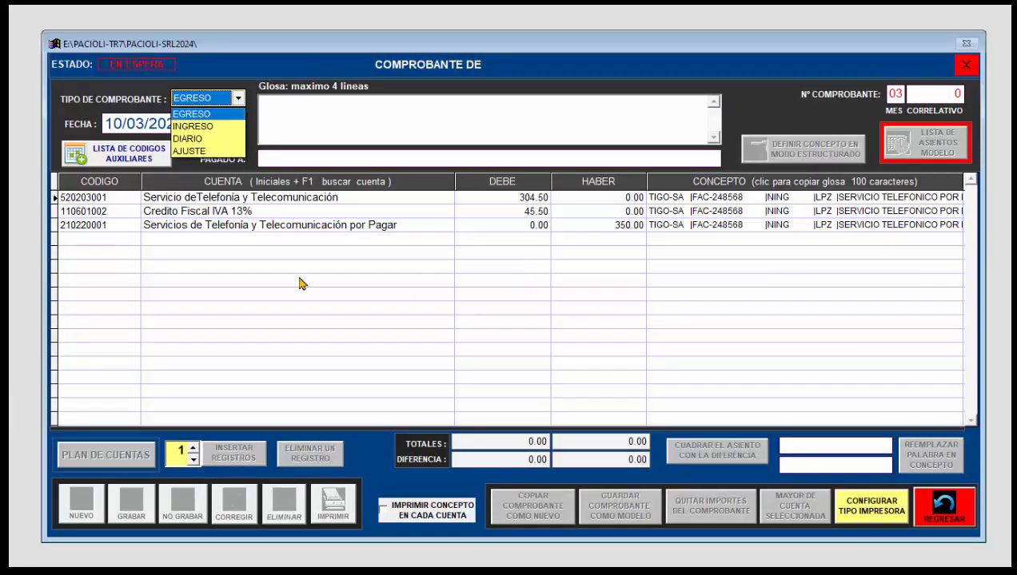
left_click(233, 114)
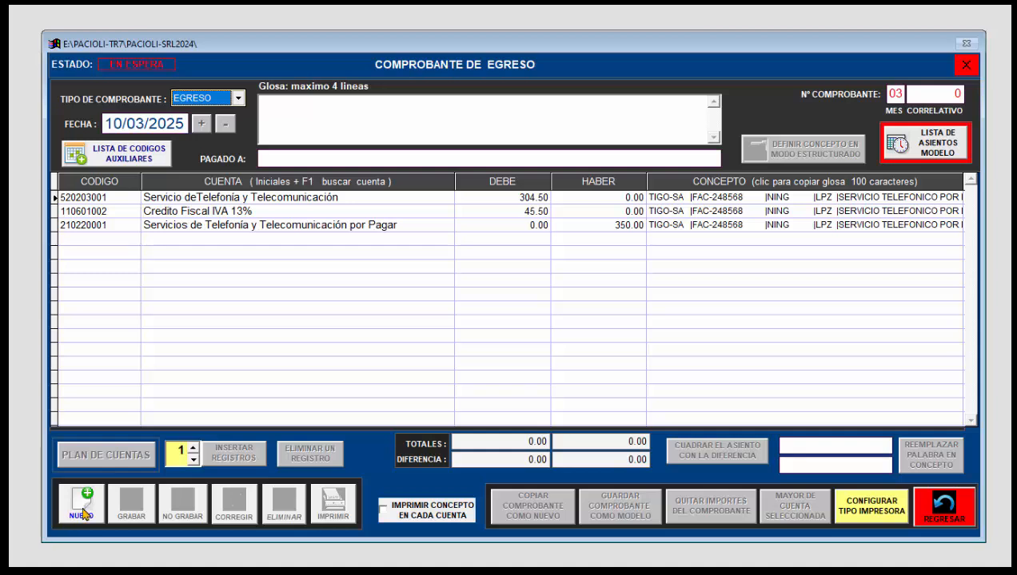
left_click(82, 505)
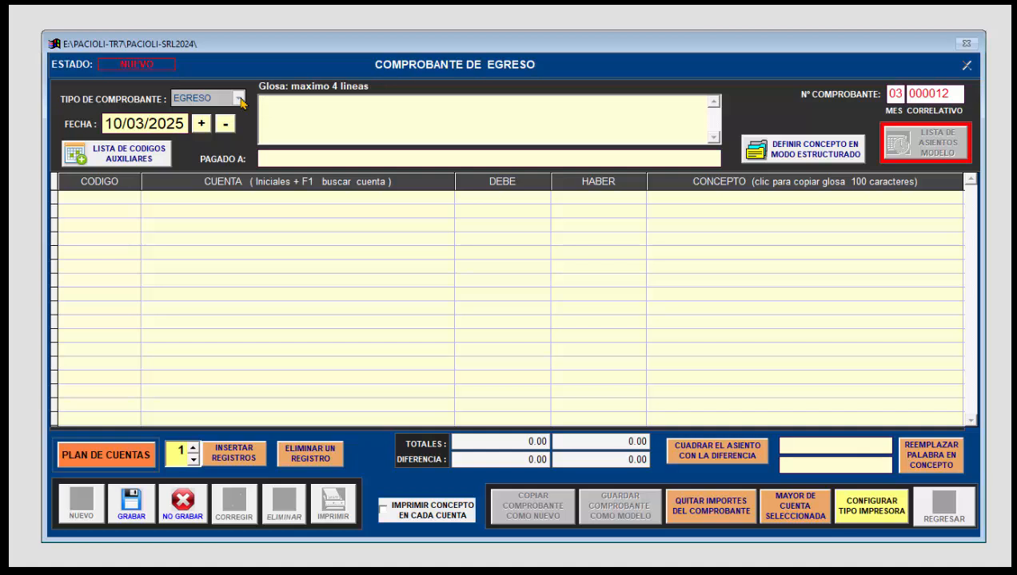
Step: Fill in the voucher's payee by choosing a person from the list of auxiliary codes
left_click(100, 153)
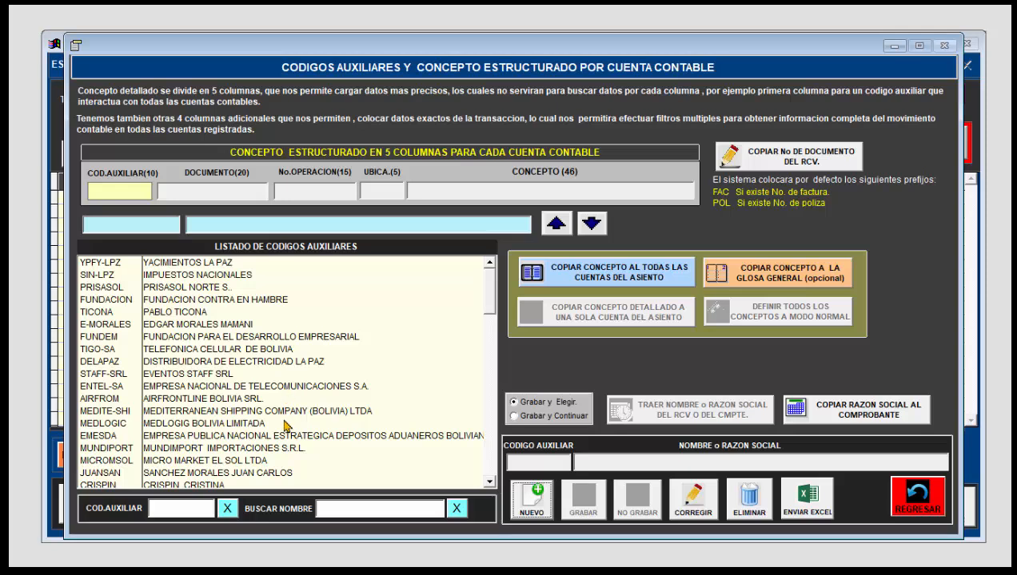
left_click_drag(487, 306, 490, 356)
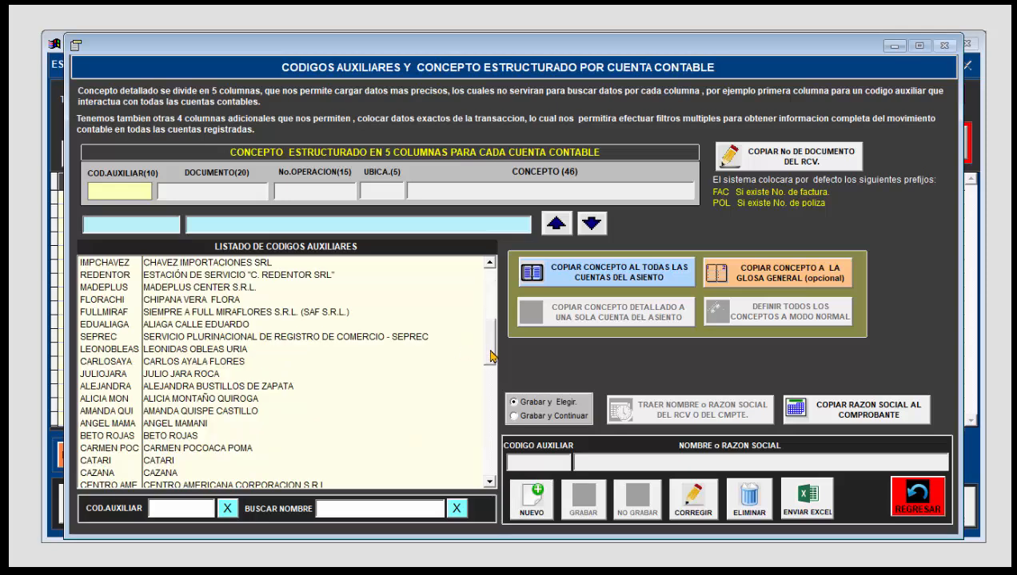
double_click(256, 411)
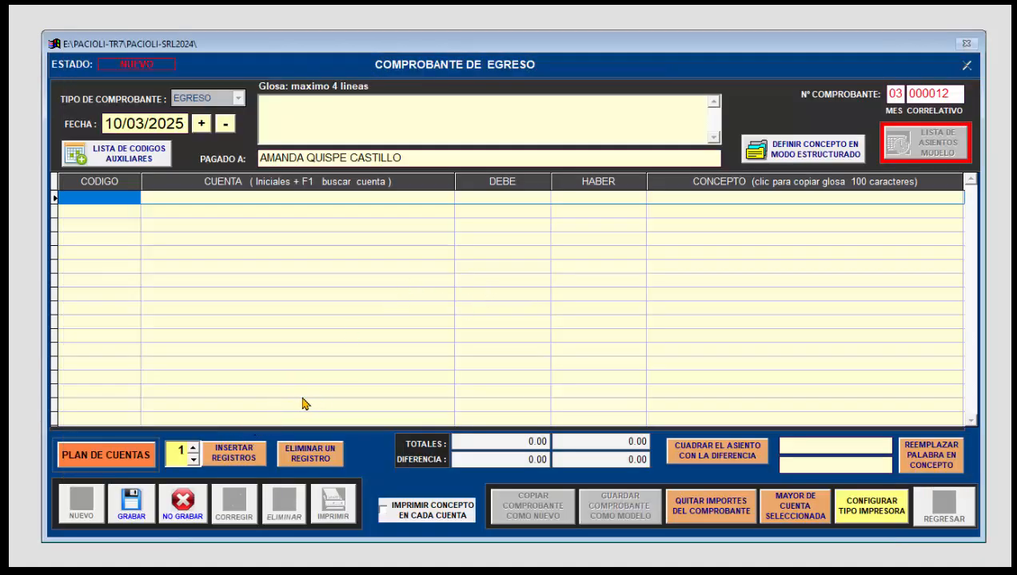
Step: Open the chart of accounts for the first entry line and search for accounts containing SERVICIOS
left_click(144, 455)
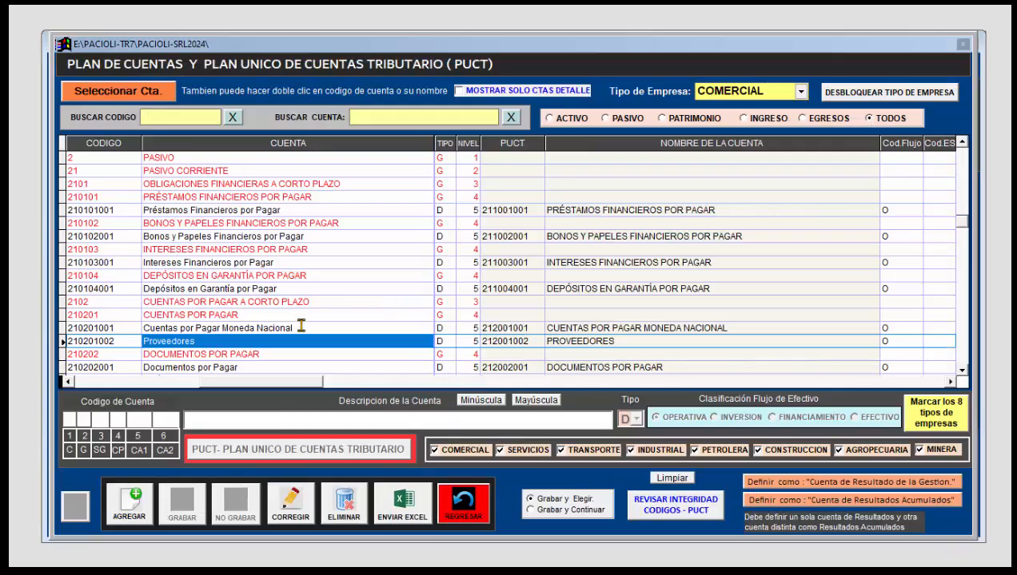
left_click(367, 118)
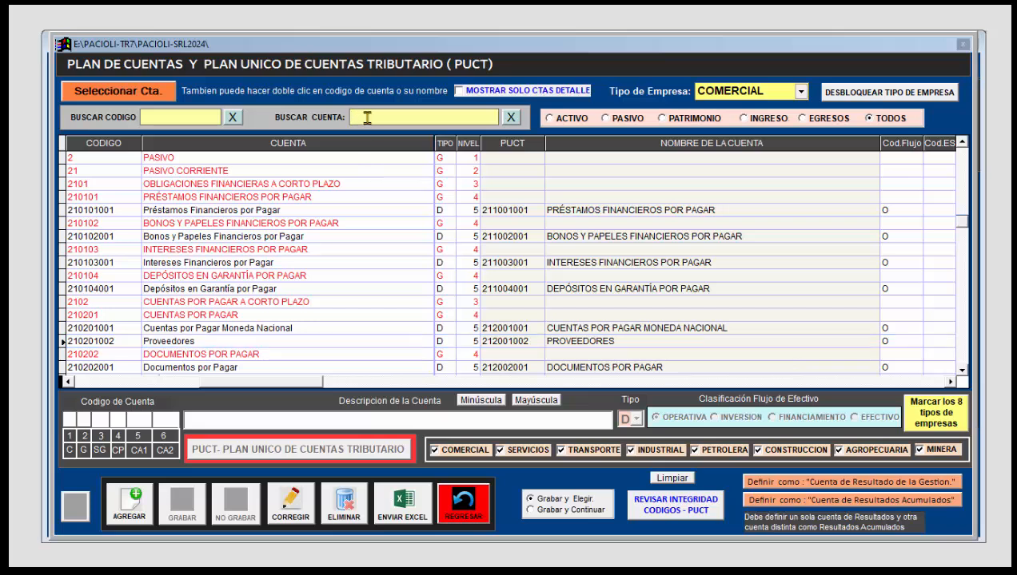
type("PROFE")
key("BackSpace")
key("BackSpace")
type("SER")
key("Return")
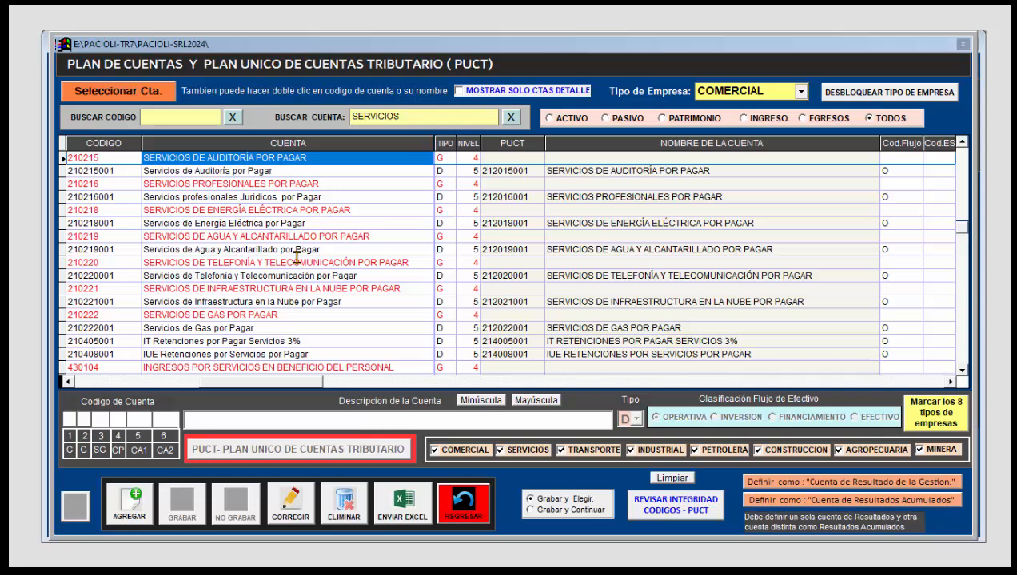
Step: Add the Viáticos expense account (520111001) to the first entry line with a debit of 500
left_click(802, 118)
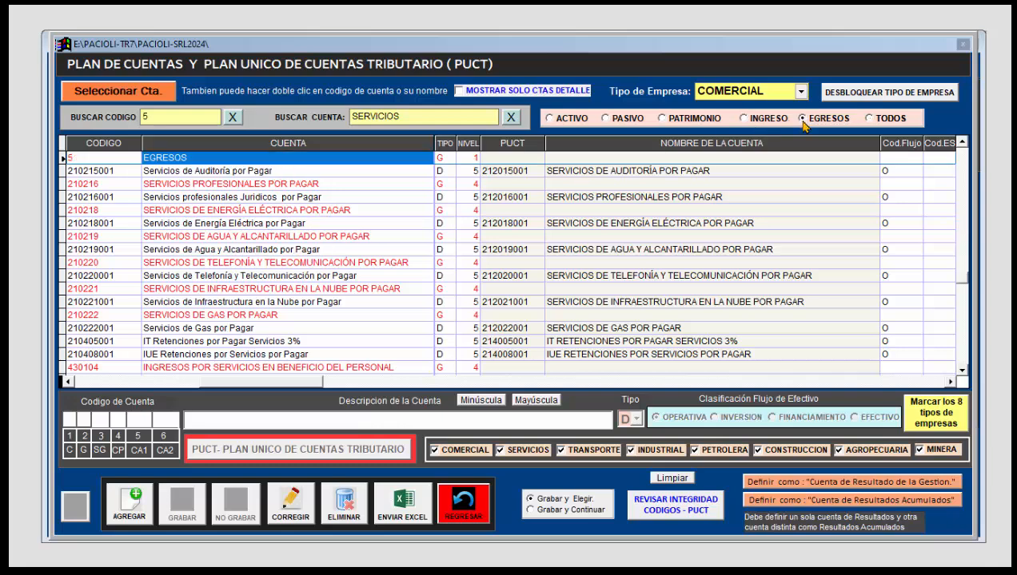
scroll(309, 271, "down", 5)
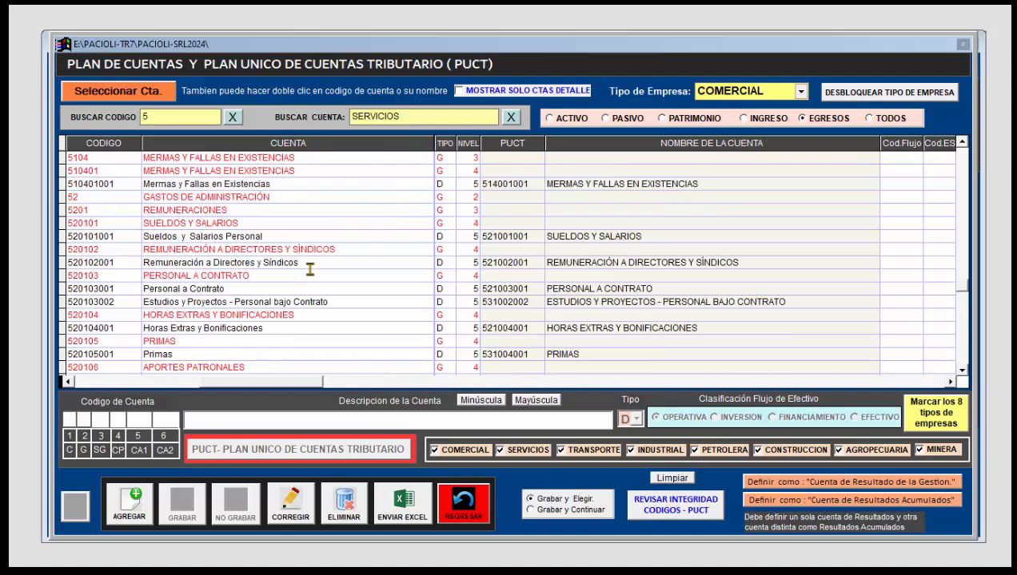
scroll(309, 270, "down", 8)
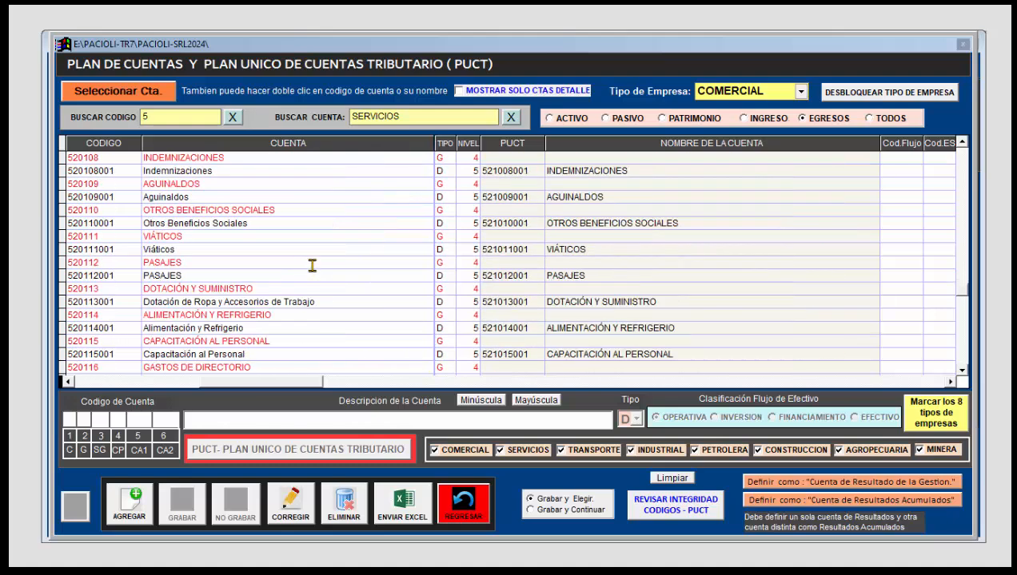
double_click(200, 250)
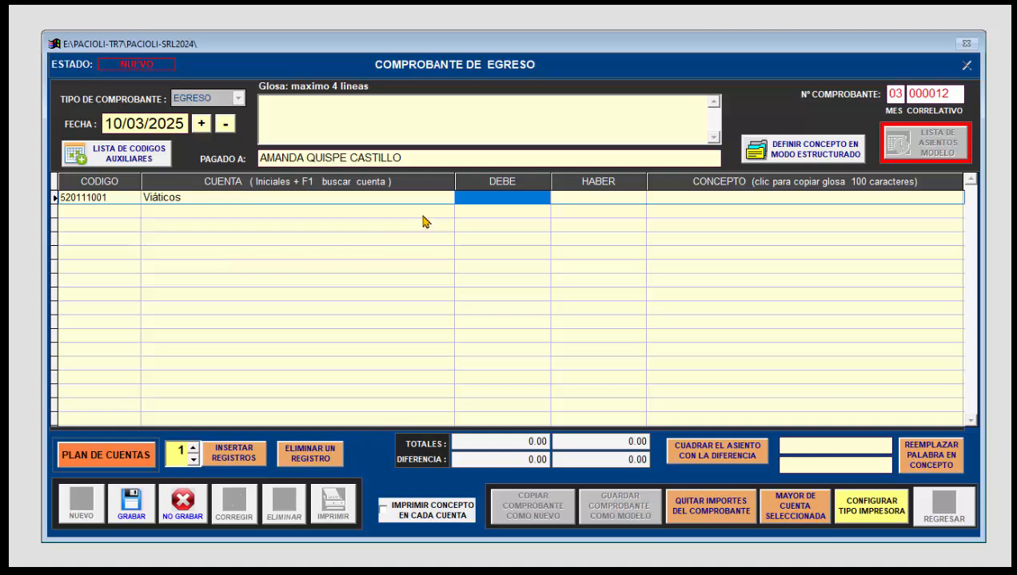
type("500")
key("Return")
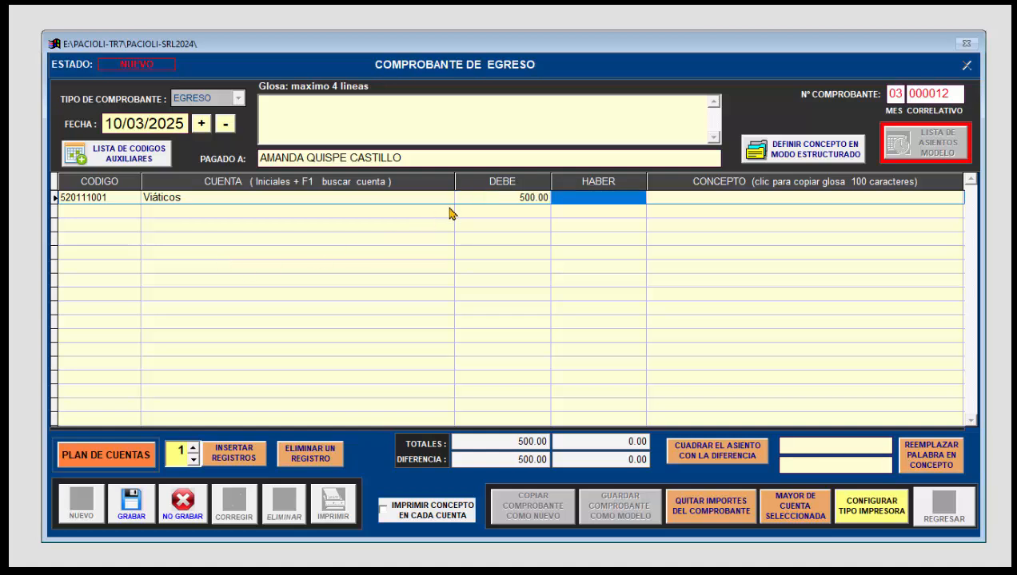
left_click(189, 200)
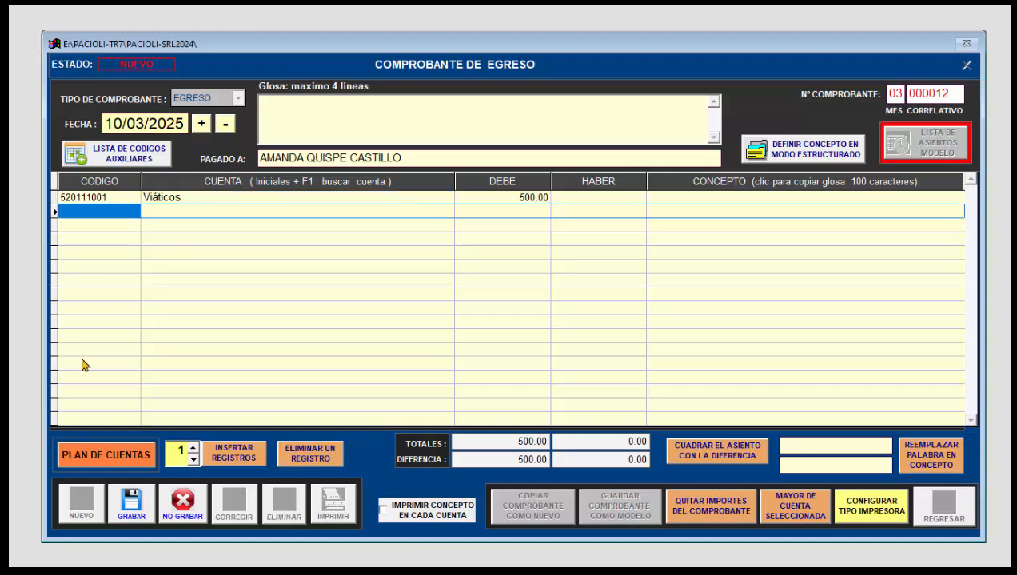
Step: Add the asset account Caja Moneda Nacional (110101001) to the second entry line with a credit of 500
left_click(123, 458)
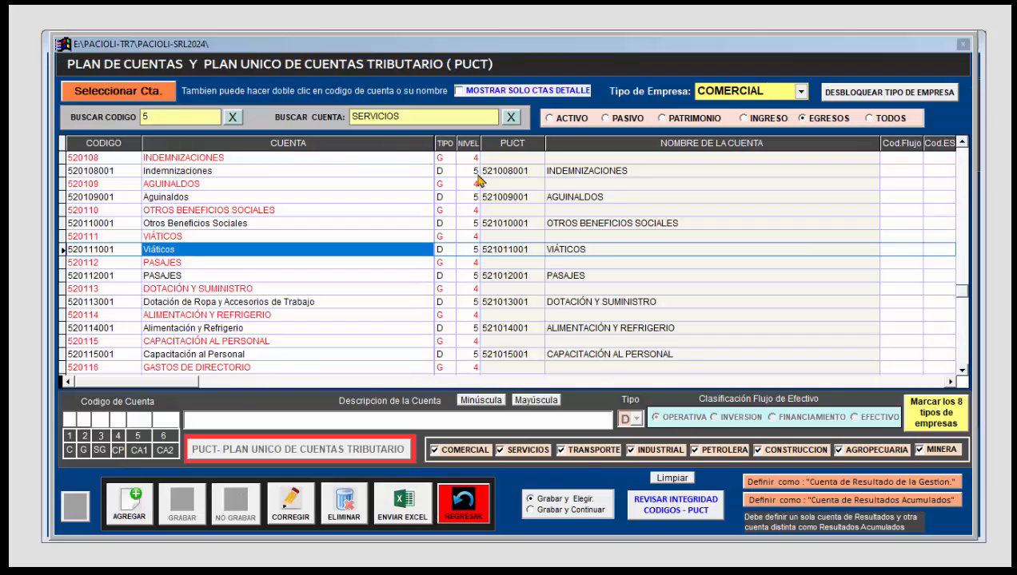
left_click(550, 118)
left_click(236, 210)
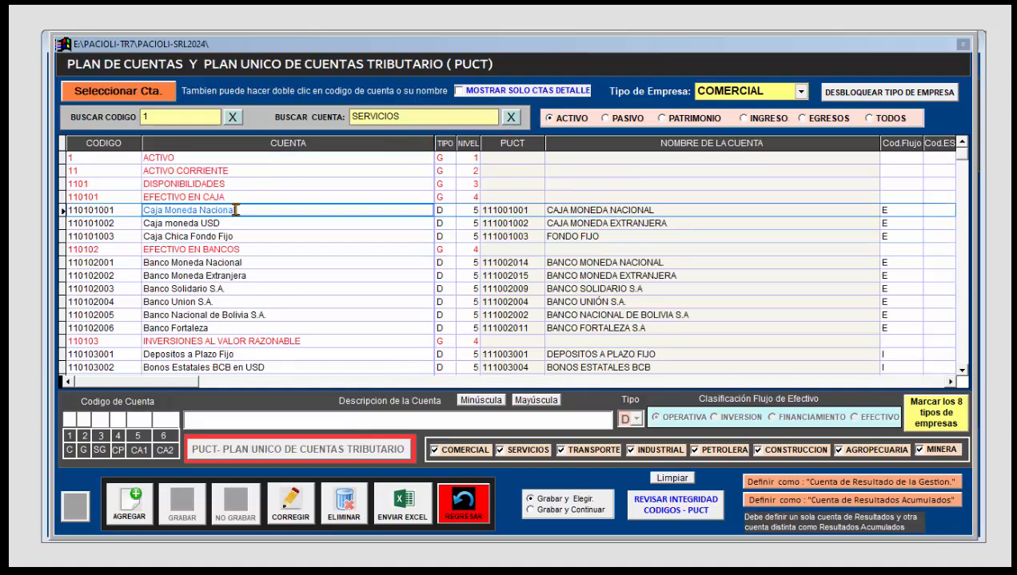
double_click(237, 211)
left_click(582, 213)
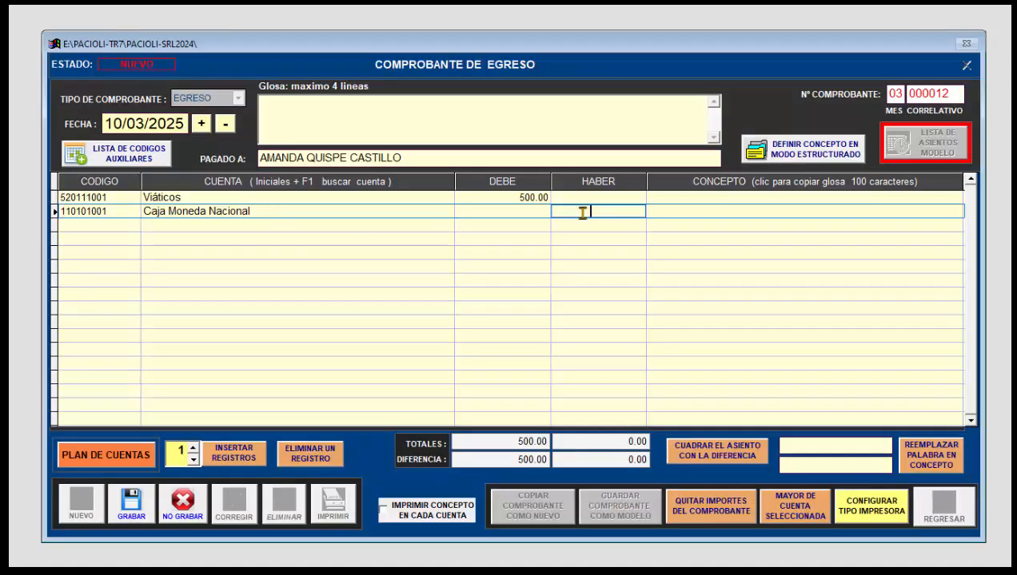
type("500")
key("Return")
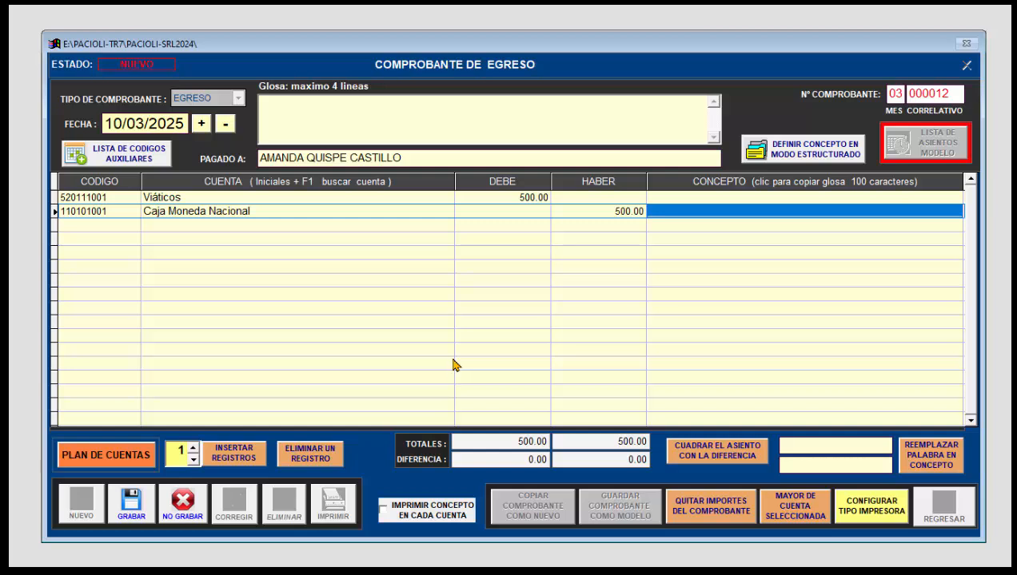
Step: Discard the unsaved EGRESO voucher, leave voucher registration and open the RCV purchases register
left_click(185, 500)
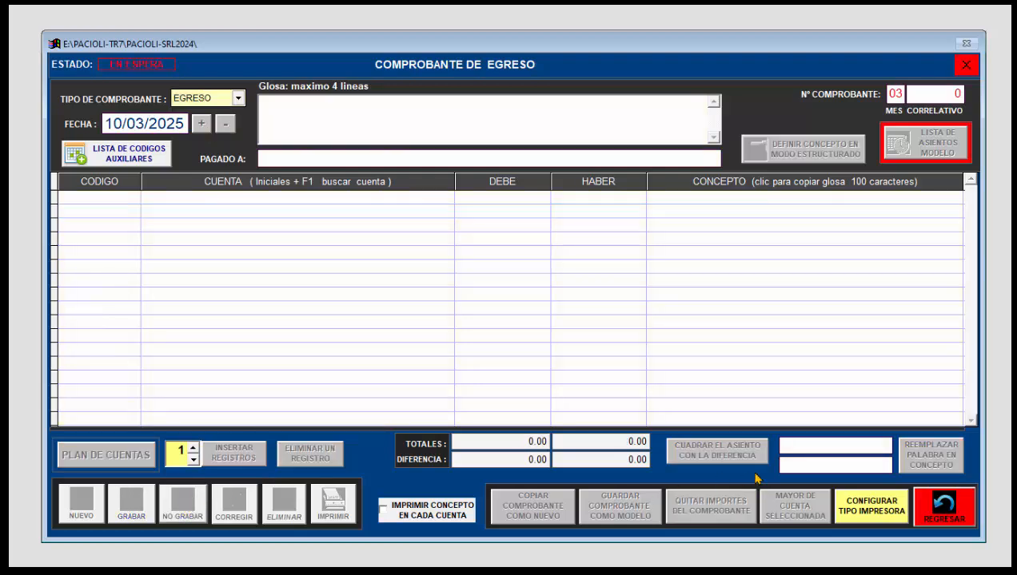
left_click(932, 503)
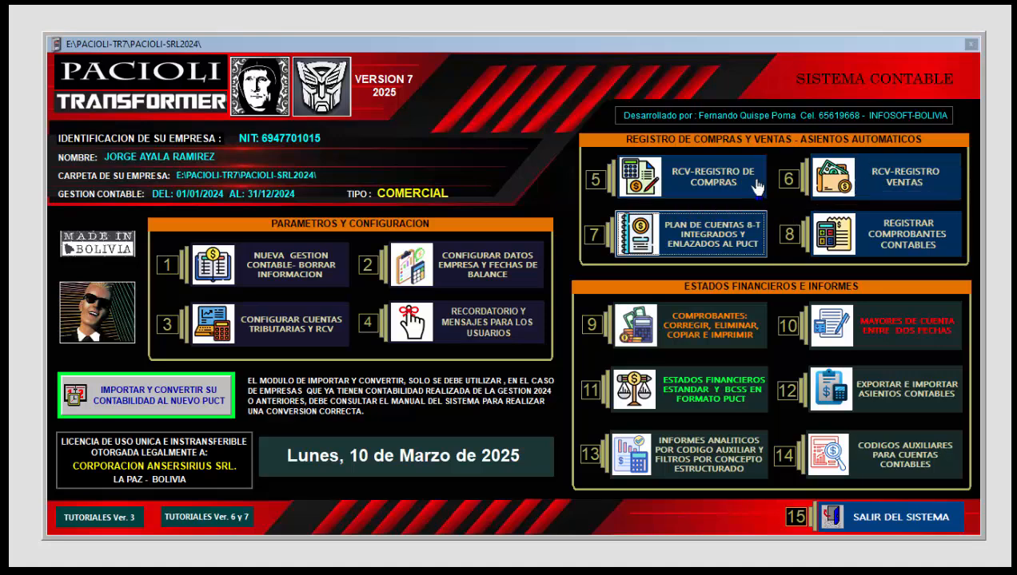
left_click(701, 188)
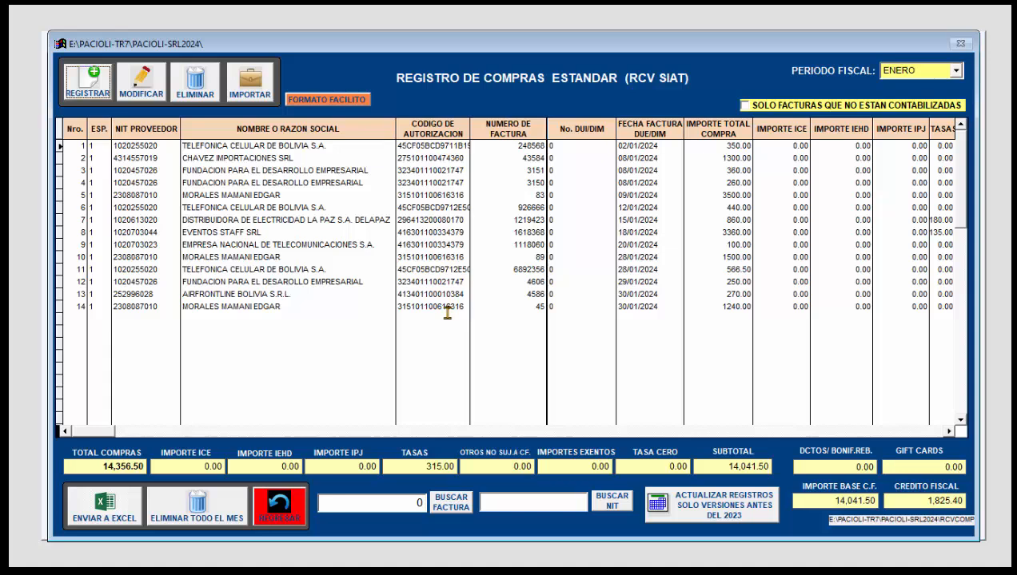
Step: Start a purchases import in Excel (Copiar y Pegar) format and switch to the Excel workbook RCV-COMPRAS-2022.xlsx
left_click(250, 97)
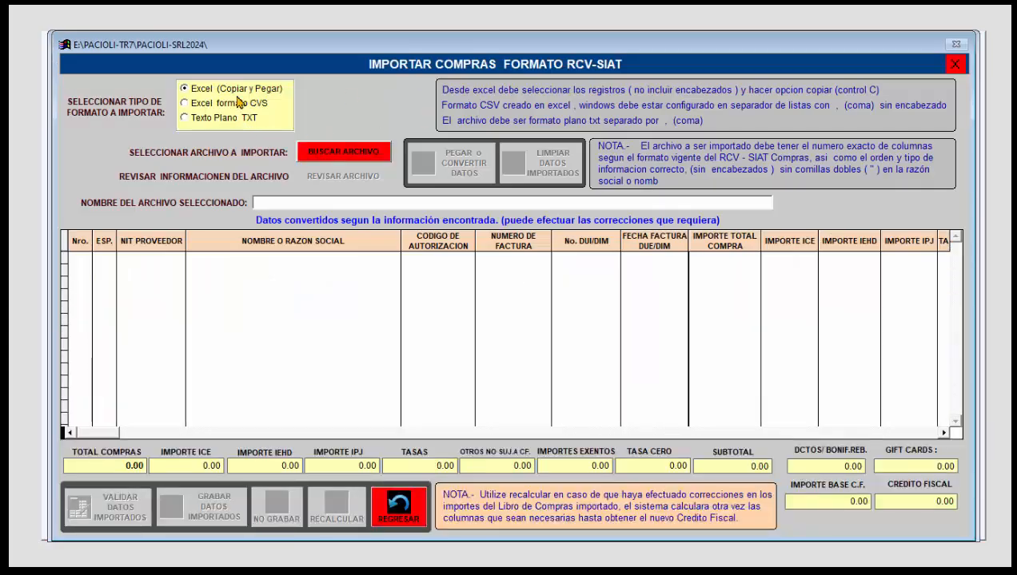
left_click(238, 92)
left_click(726, 571)
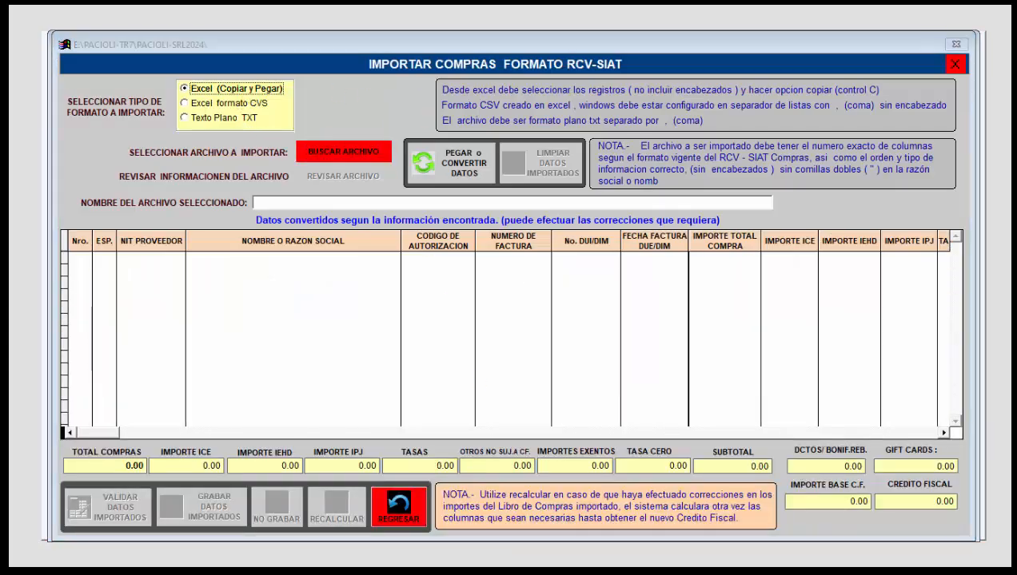
key("ctrl+c")
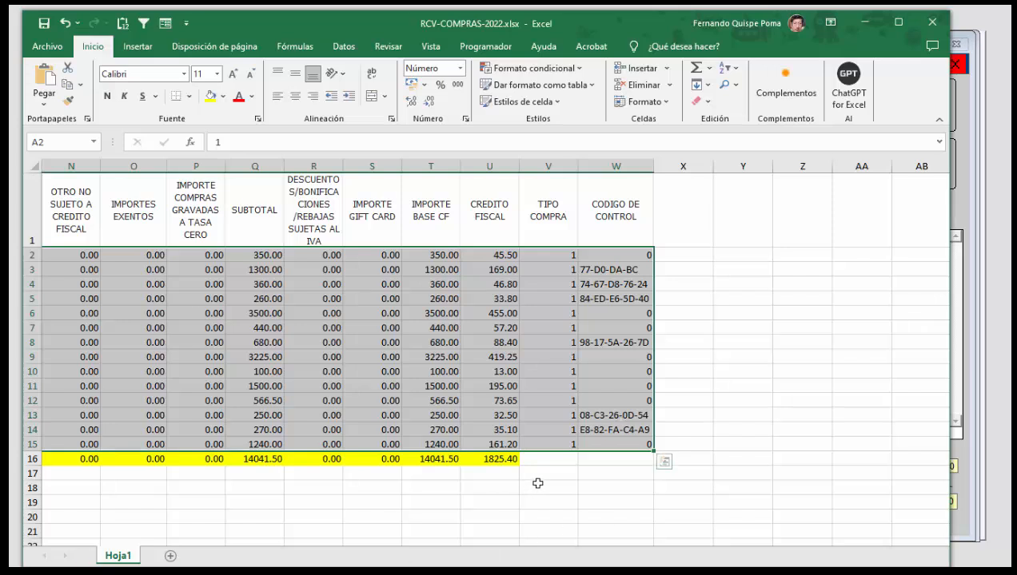
Step: Select the purchase records in A2:W15, without the headers and the totals row, and copy them
left_click(438, 509)
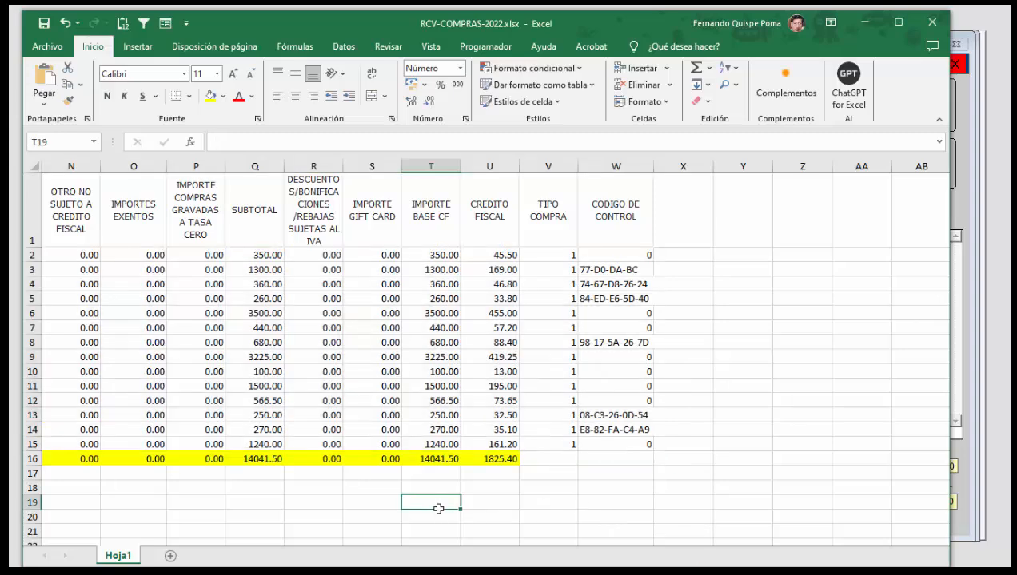
key("Left")
key("Left")
key("Left")
key("Left")
key("Left")
key("Left")
key("Left")
key("Left")
key("Left")
key("Left")
key("Left")
key("Left")
key("Left")
key("Left")
key("Left")
key("Left")
key("Left")
key("Left")
key("Left")
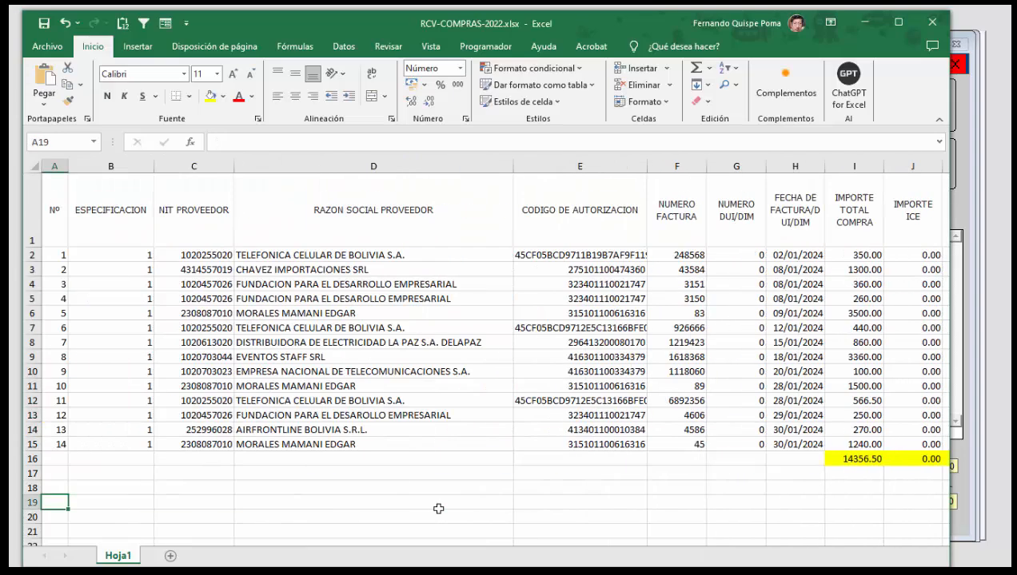
key("Up")
key("Up")
key("Up")
key("Up")
key("Up")
key("Up")
key("Up")
key("Up")
key("Up")
key("Up")
key("Up")
key("Up")
key("Up")
key("Up")
key("Up")
key("Up")
key("Up")
key("Up")
key("Down")
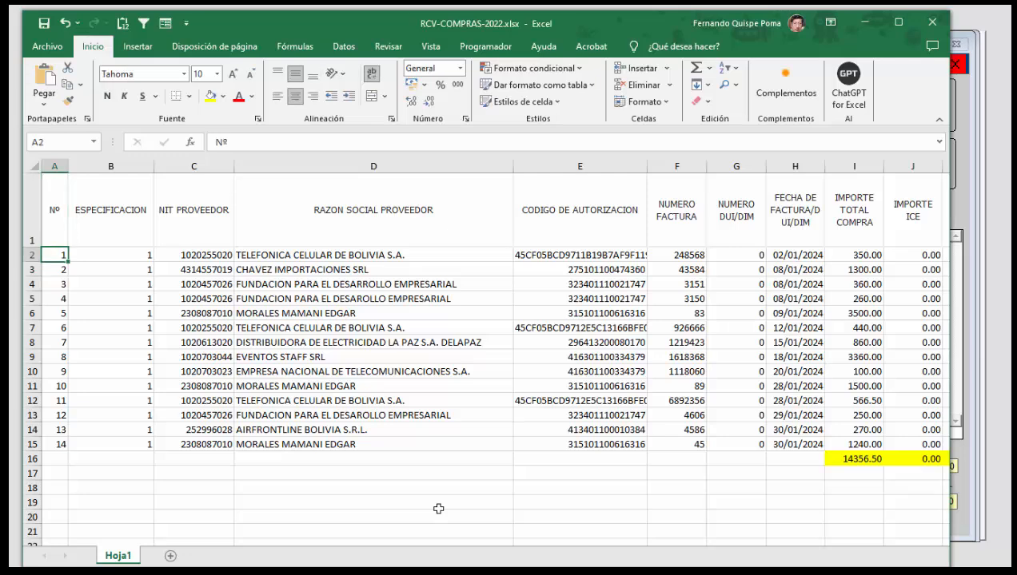
key("shift+Down")
key("shift+Down")
key("shift+Down")
key("shift+Down")
key("shift+Down")
key("shift+Down")
key("shift+Down")
key("shift+Down")
key("shift+Down")
key("shift+Down")
key("shift+Down")
key("shift+Down")
key("shift+Down")
key("shift+Down")
key("shift+Up")
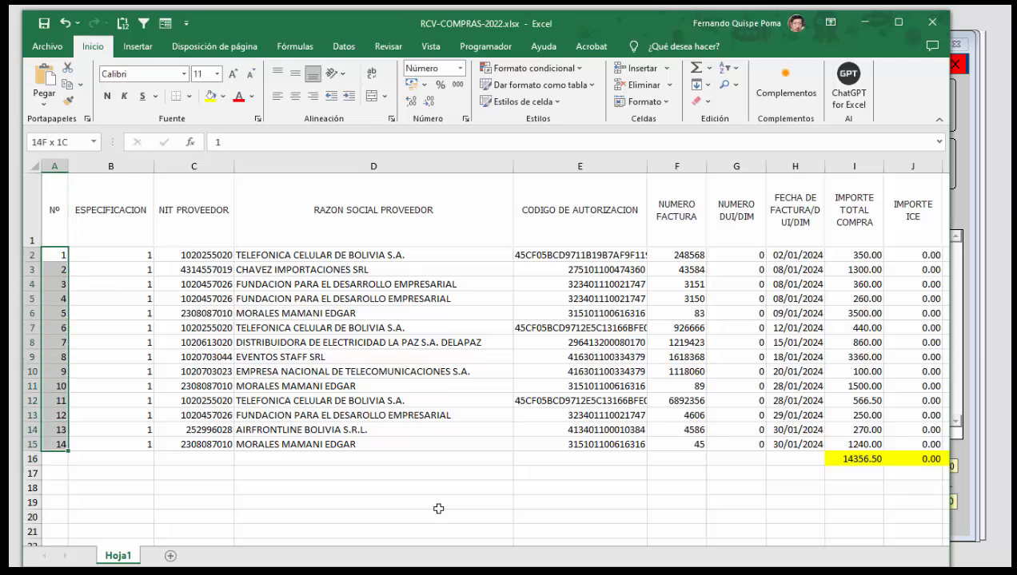
key("shift+Right")
key("shift+Right")
key("shift+Right")
key("shift+Right")
key("shift+Right")
key("shift+Right")
key("shift+Right")
key("shift+Right")
key("shift+Right")
key("shift+Right")
key("shift+Right")
key("shift+Right")
key("shift+Right")
key("shift+Right")
key("shift+Right")
key("shift+Right")
key("shift+Right")
key("shift+Right")
key("shift+Right")
key("shift+Right")
key("shift+Right")
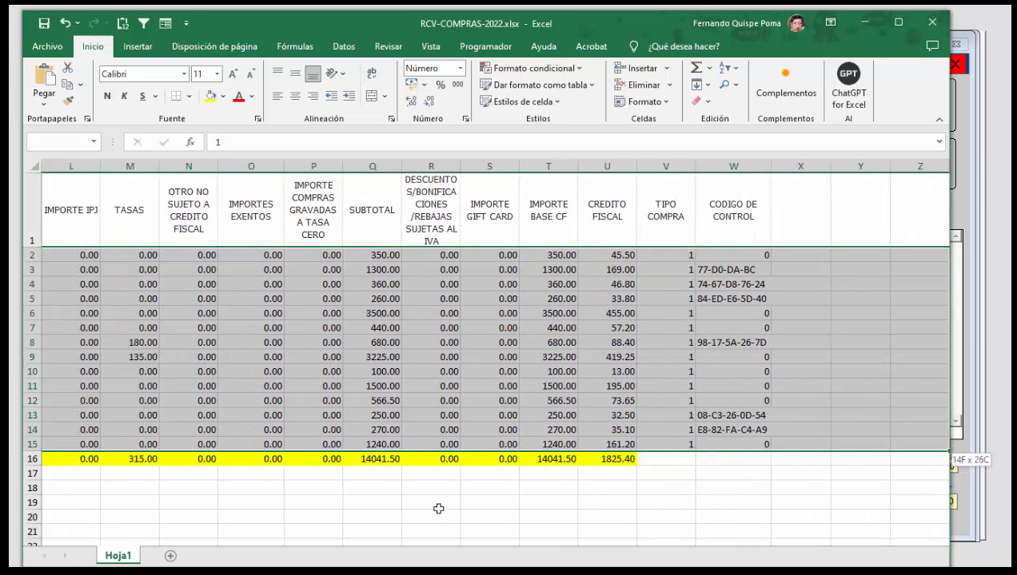
key("shift+Left")
key("shift+Left")
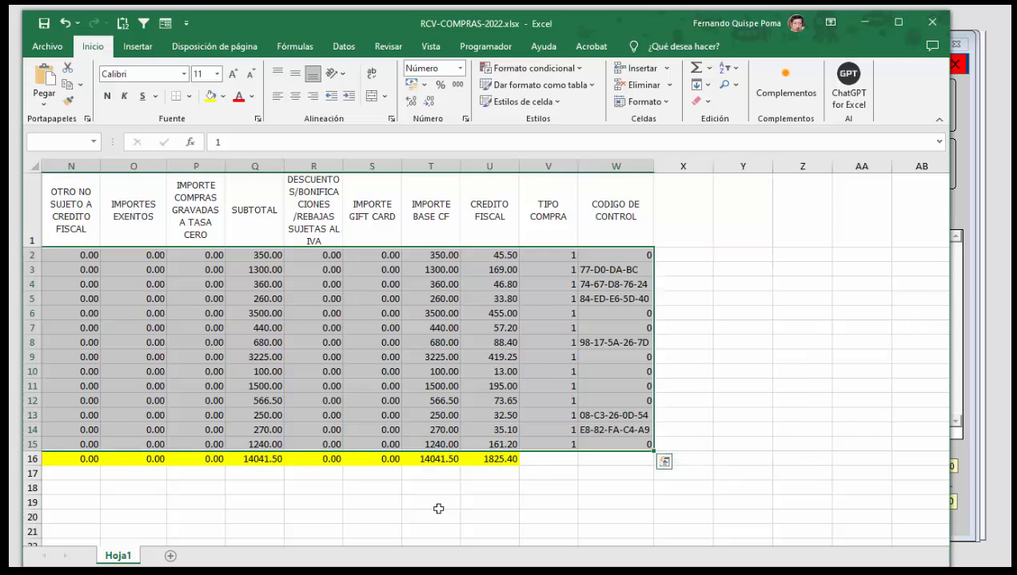
key("ctrl+c")
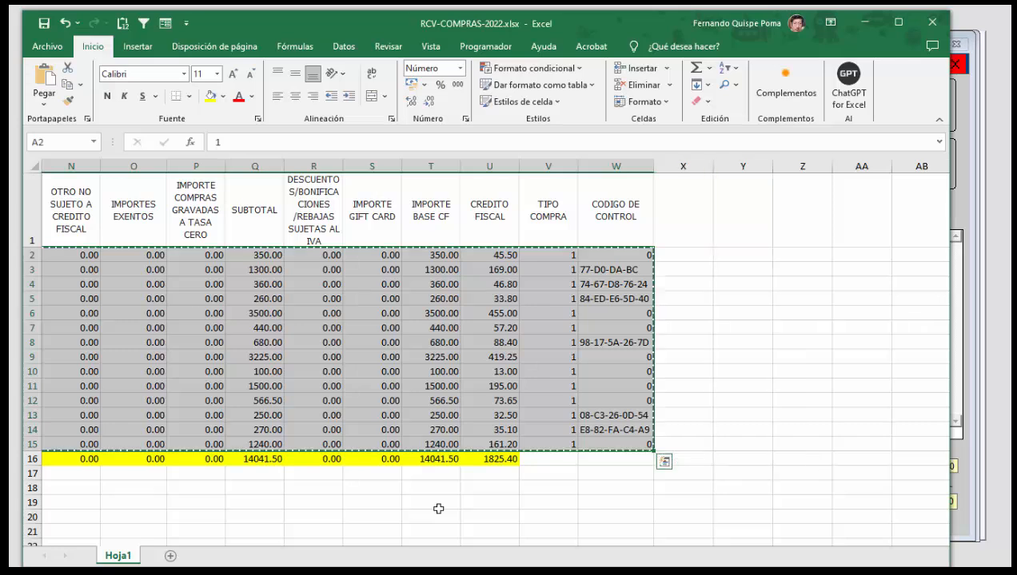
Step: Switch back to PACIOLI, paste and convert the copied purchase records, then leave the import without saving them
key("alt+Tab")
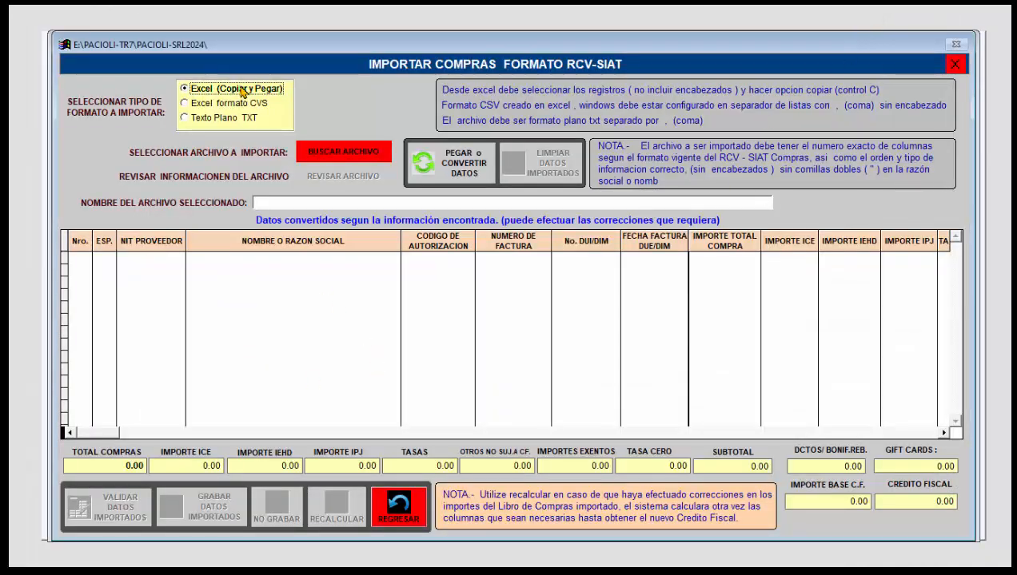
left_click(460, 169)
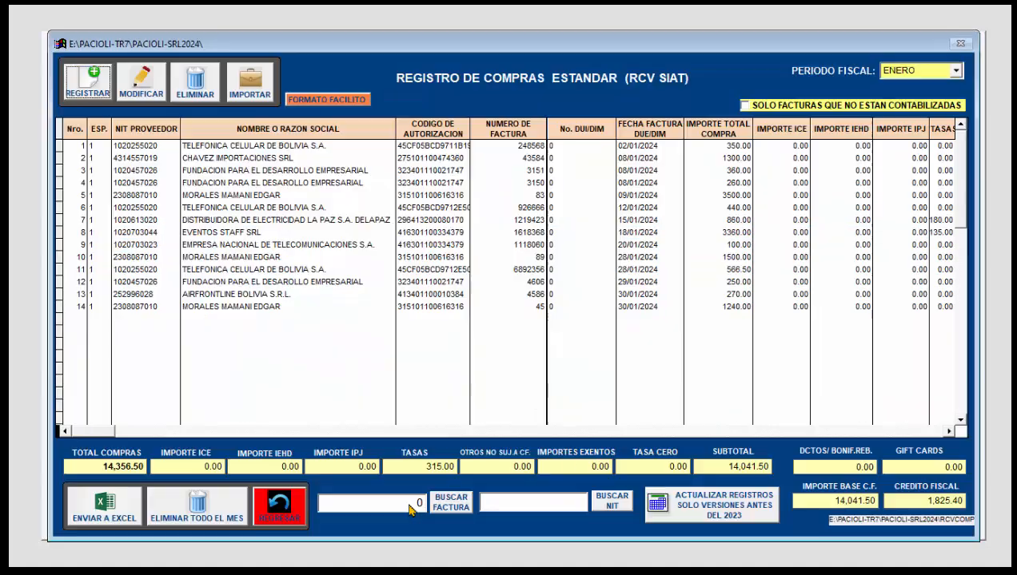
left_click(398, 507)
Step: Open the registration form for the first January purchase invoice, from TELEFONICA CELULAR DE BOLIVIA S.A
left_click(577, 232)
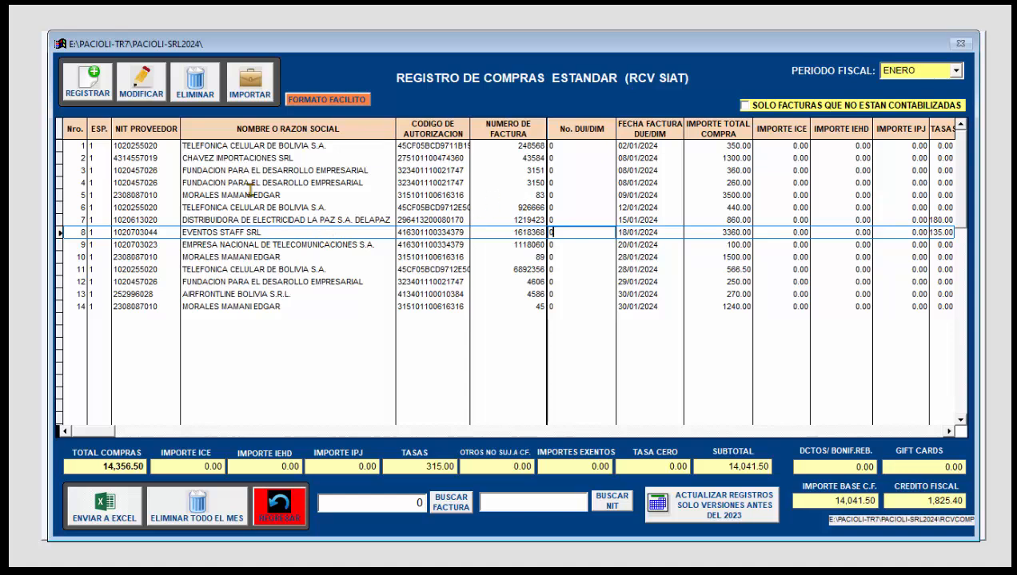
left_click(264, 146)
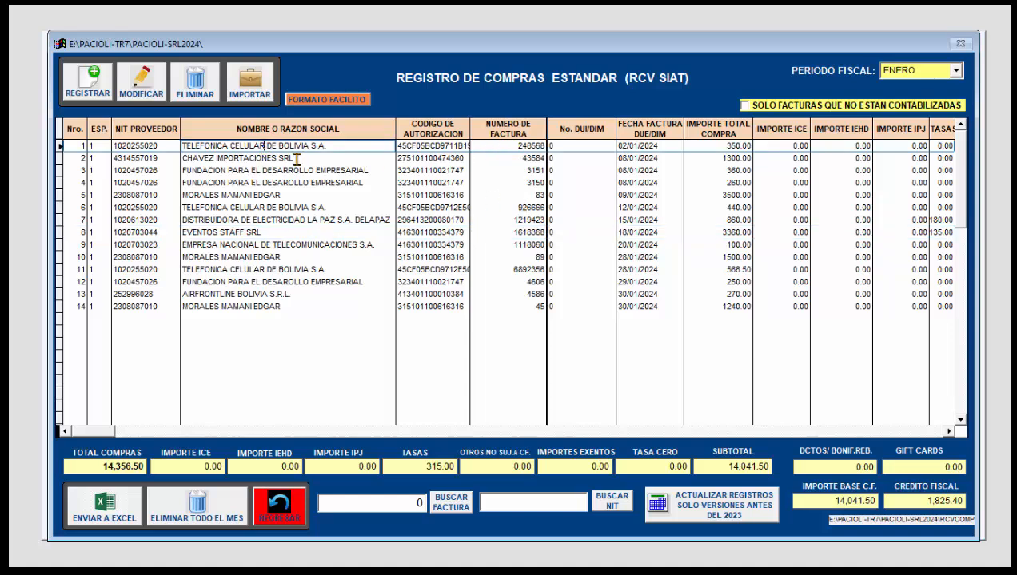
left_click(93, 93)
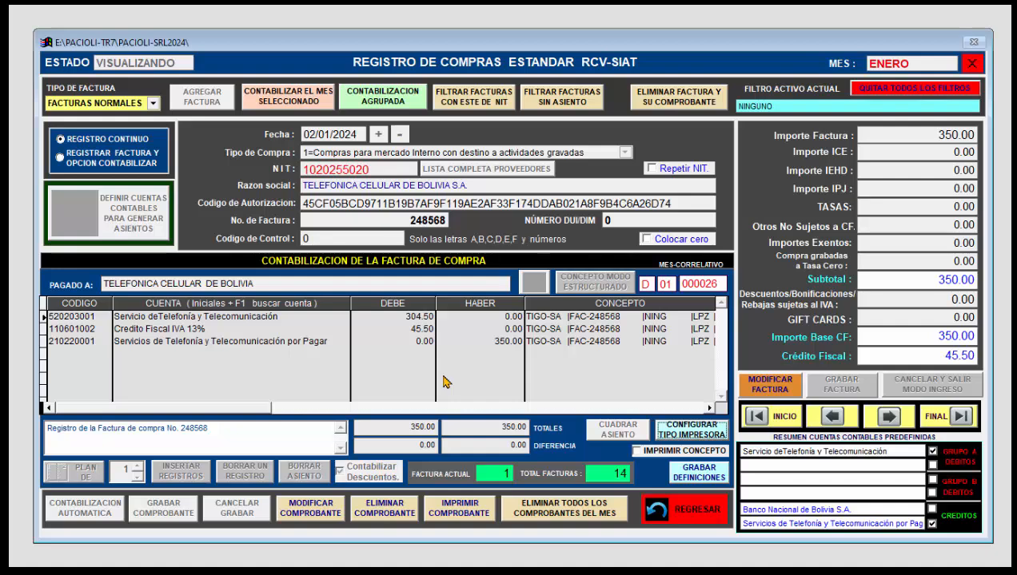
Step: Examine the supplier's predefined debit and credit accounts from the invoice's voucher in modification mode, then cancel the modification
left_click(324, 511)
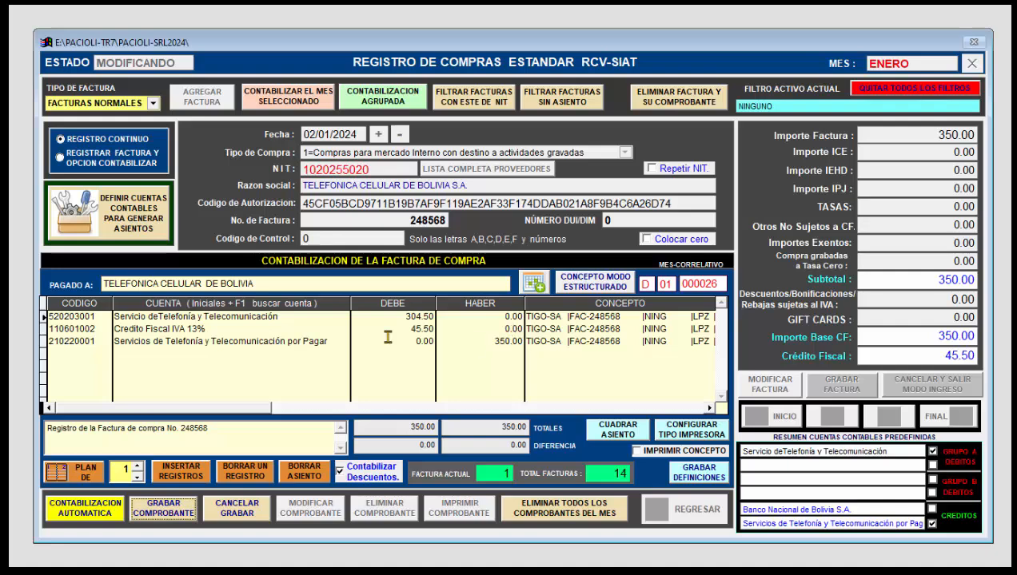
left_click(128, 217)
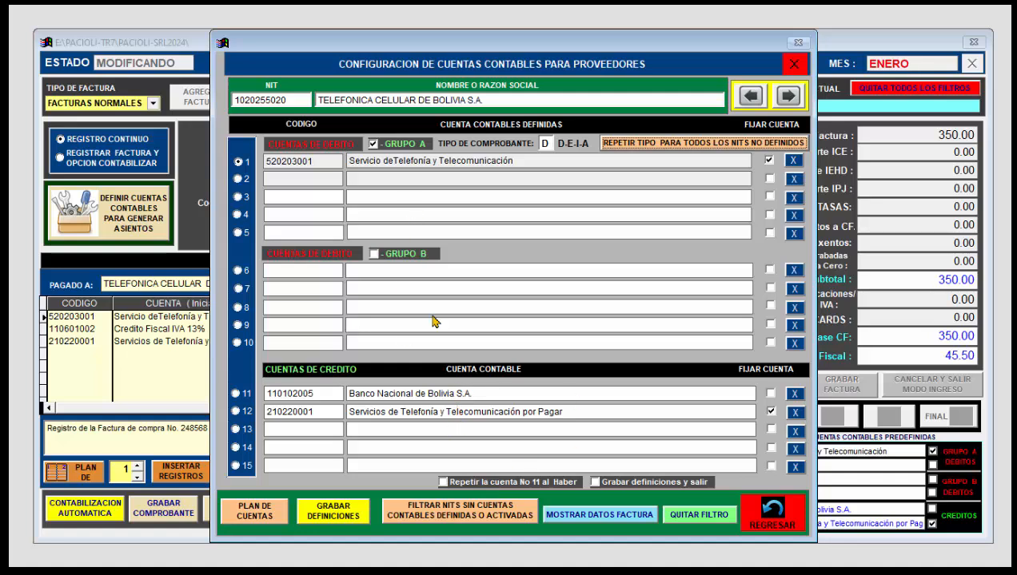
left_click(755, 516)
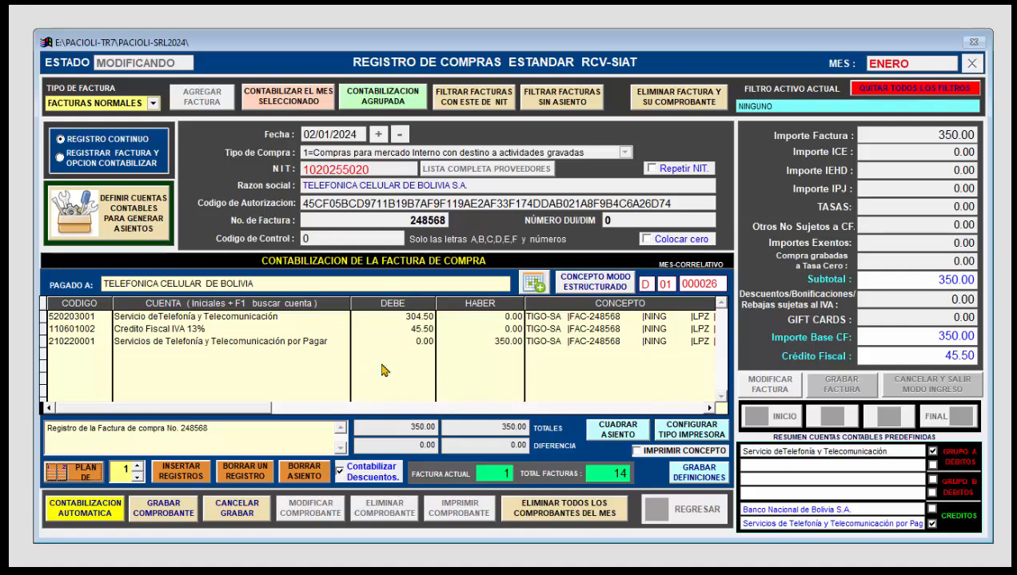
left_click(244, 518)
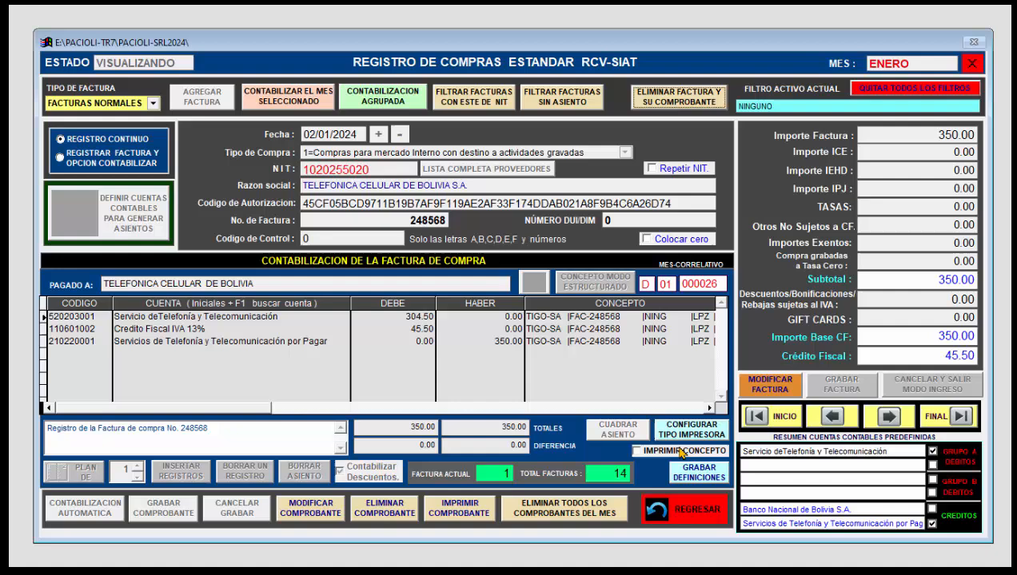
Step: Step through the January purchase invoices from the first to the ninth, examining each one's accounting entry
left_click(772, 420)
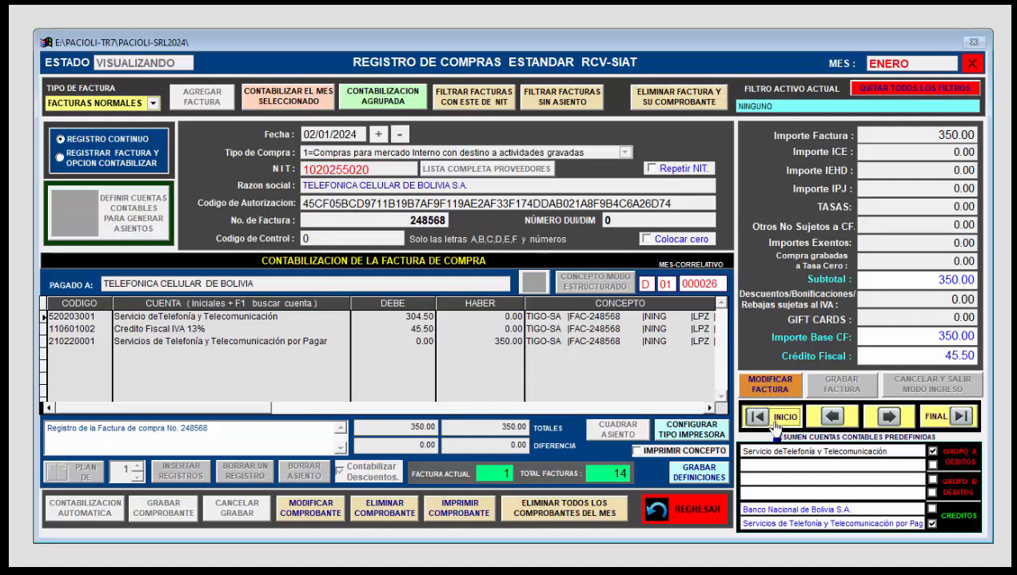
left_click(888, 417)
left_click(890, 417)
left_click(890, 417)
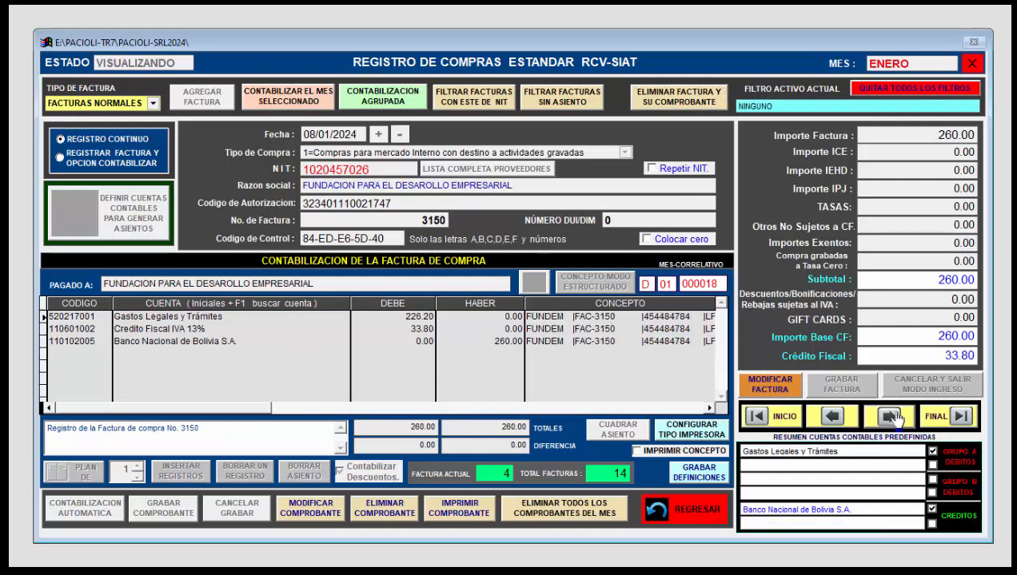
left_click(890, 417)
left_click(889, 417)
left_click(888, 417)
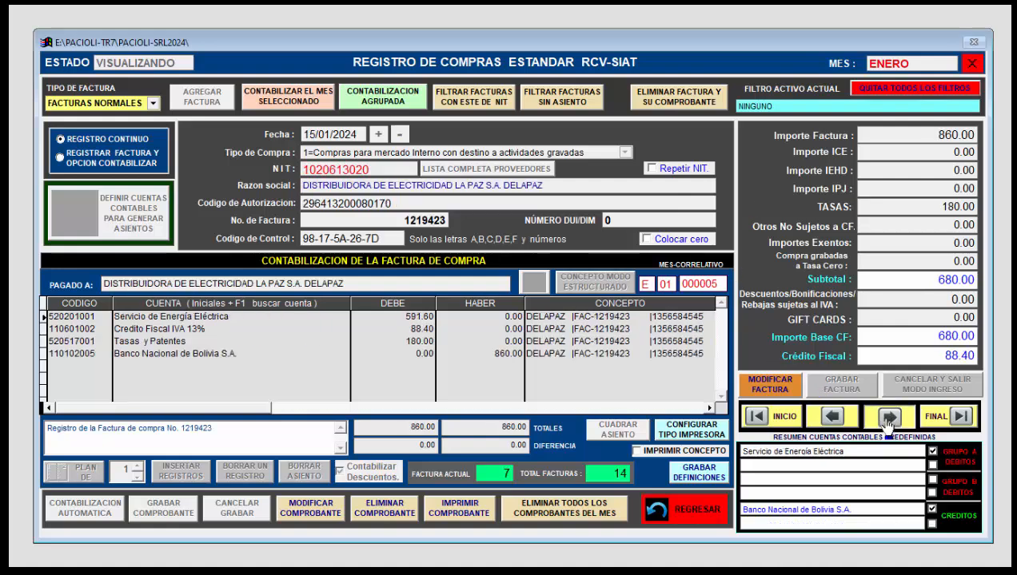
left_click(887, 417)
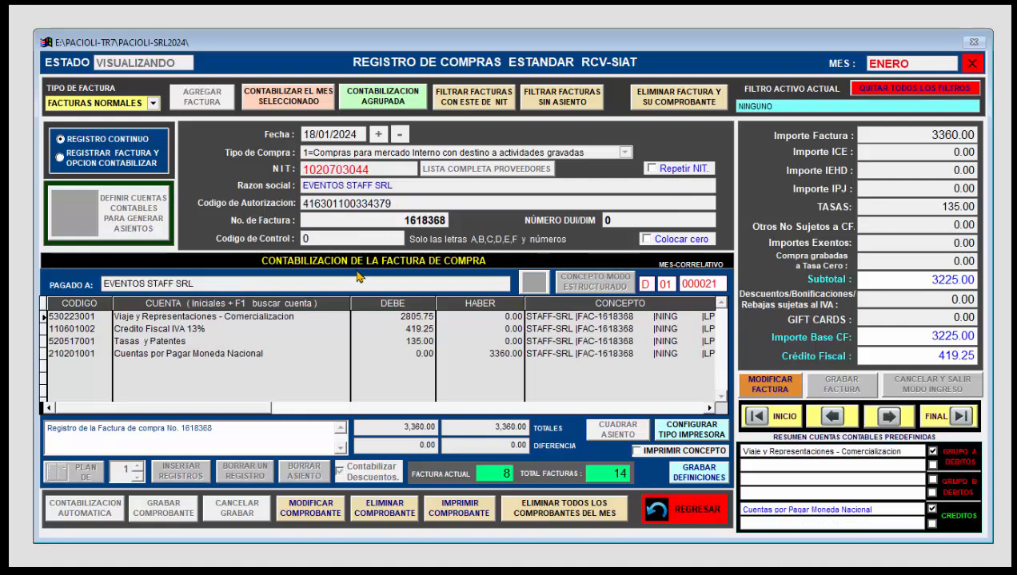
left_click(887, 417)
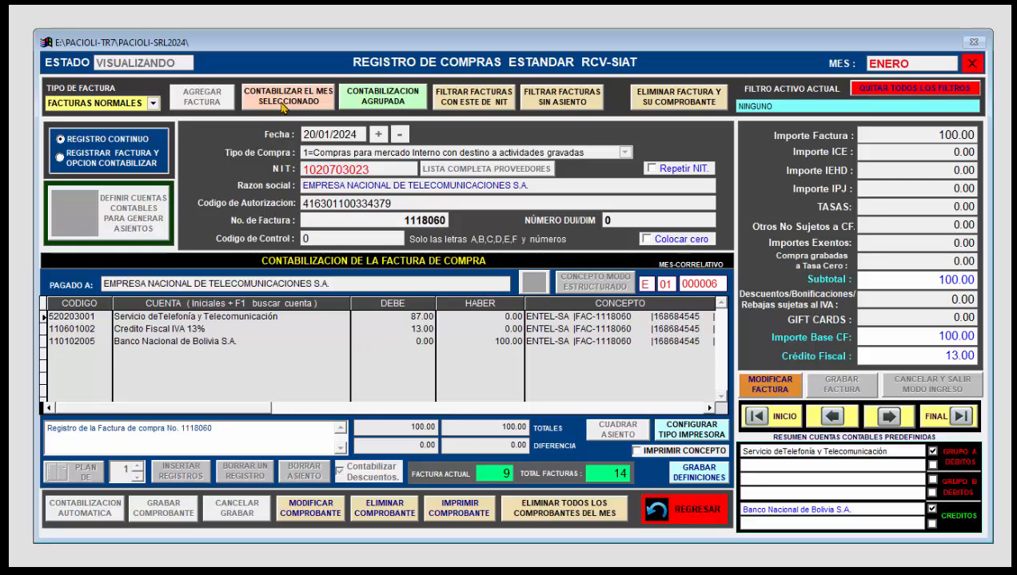
Step: Review the grouped accounting options for purchases, then leave the purchases register for the main menu
left_click(369, 102)
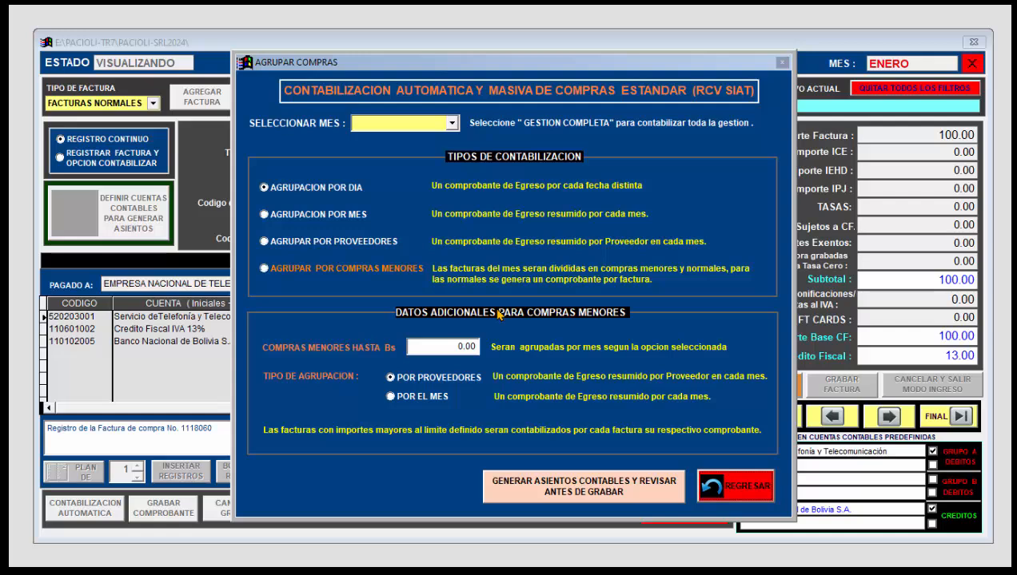
left_click(723, 485)
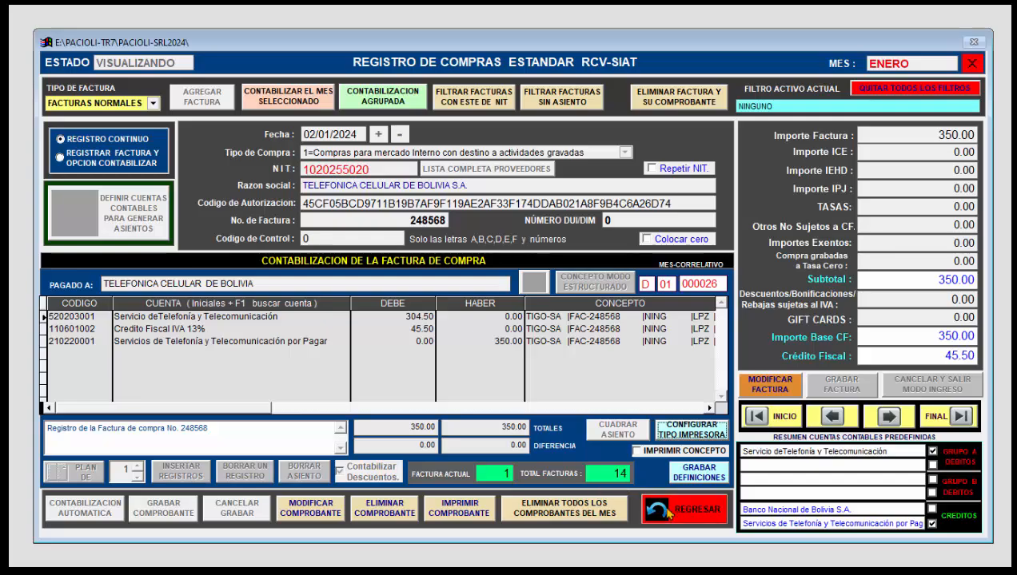
left_click(691, 512)
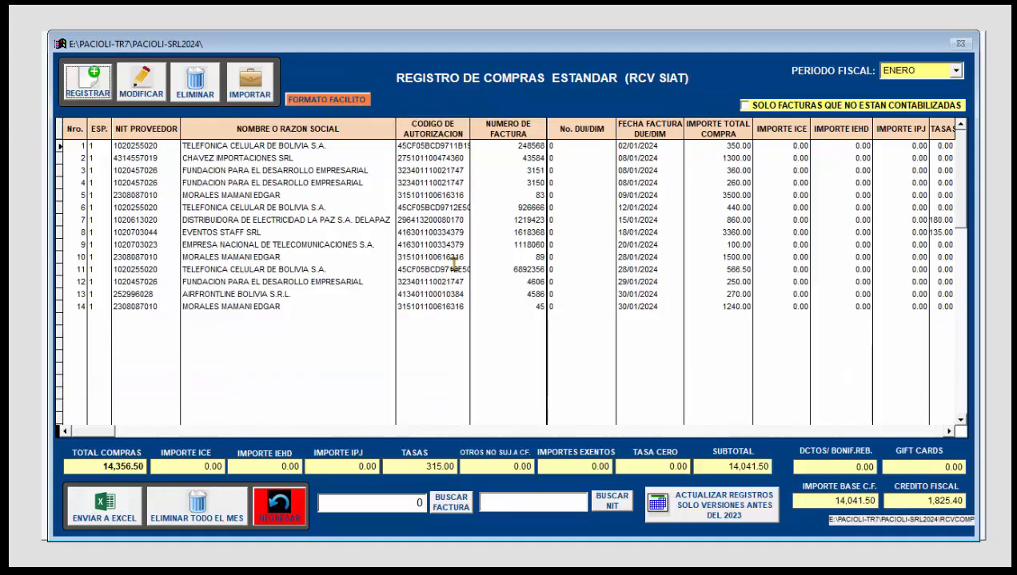
left_click(304, 508)
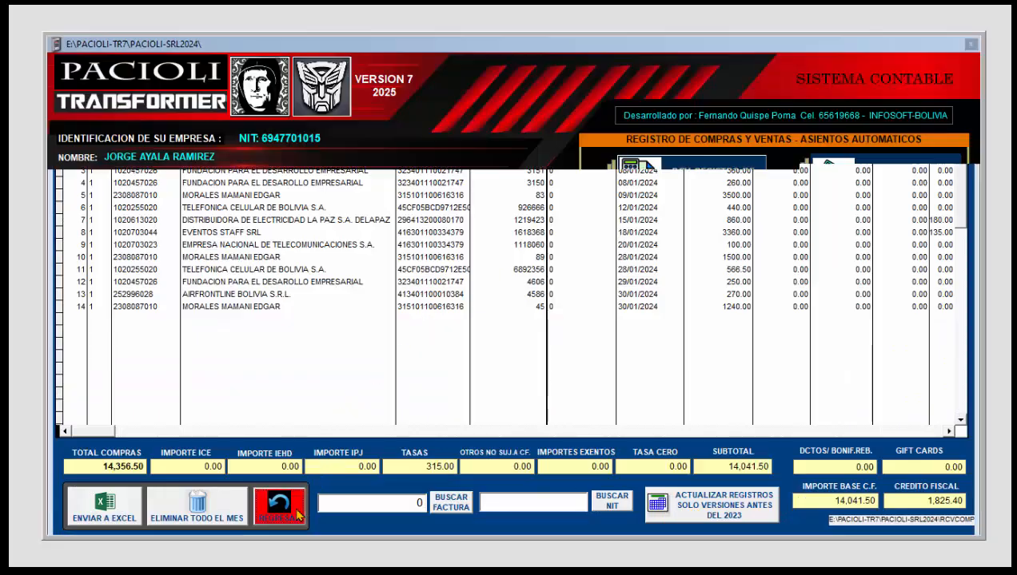
Step: Look in on the accounting voucher registration module, then return to the main menu
left_click(890, 246)
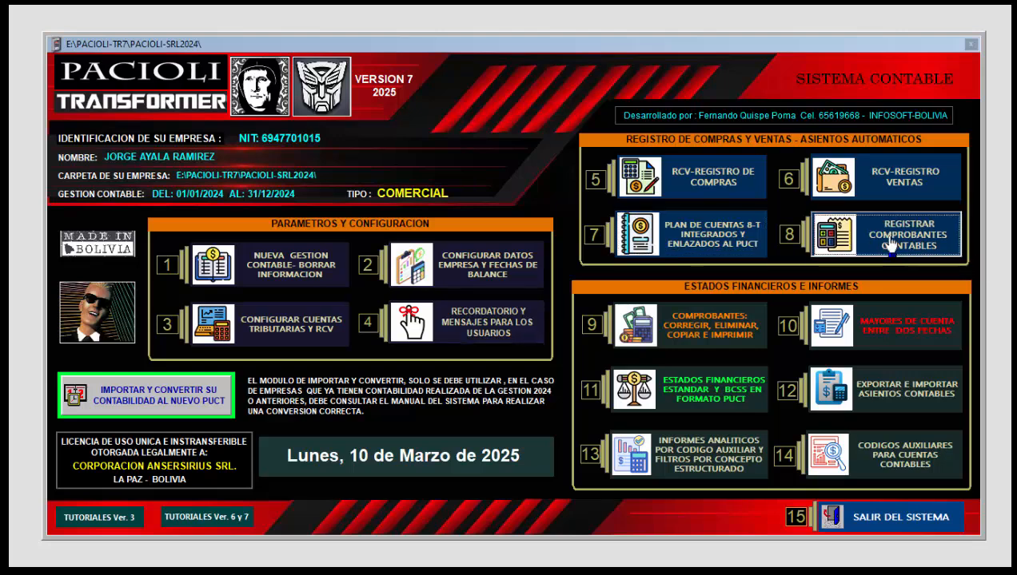
left_click(930, 514)
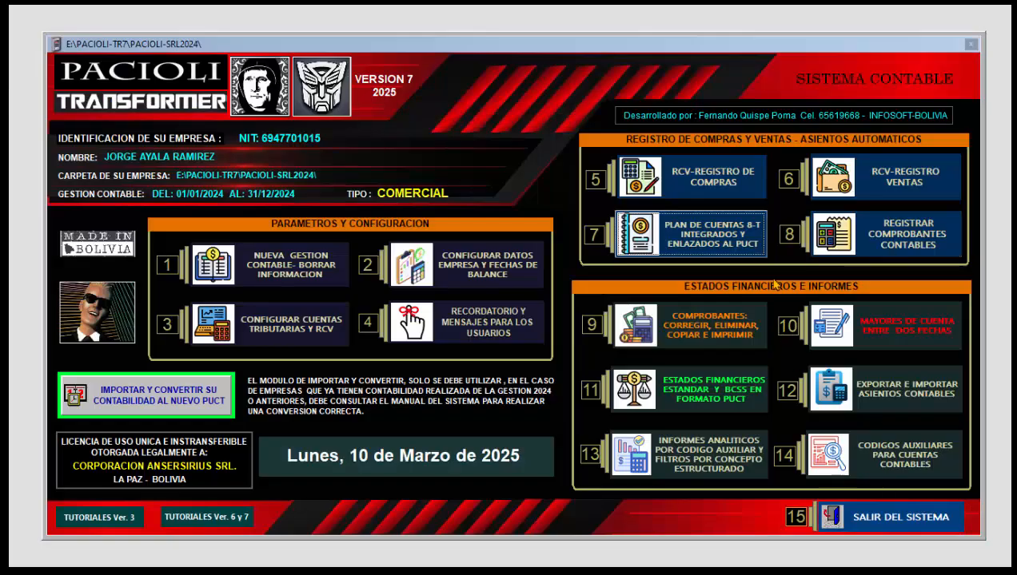
Step: Open the RCV sales register and review its RCV-SIAT sales import form, then go back to the register
left_click(870, 175)
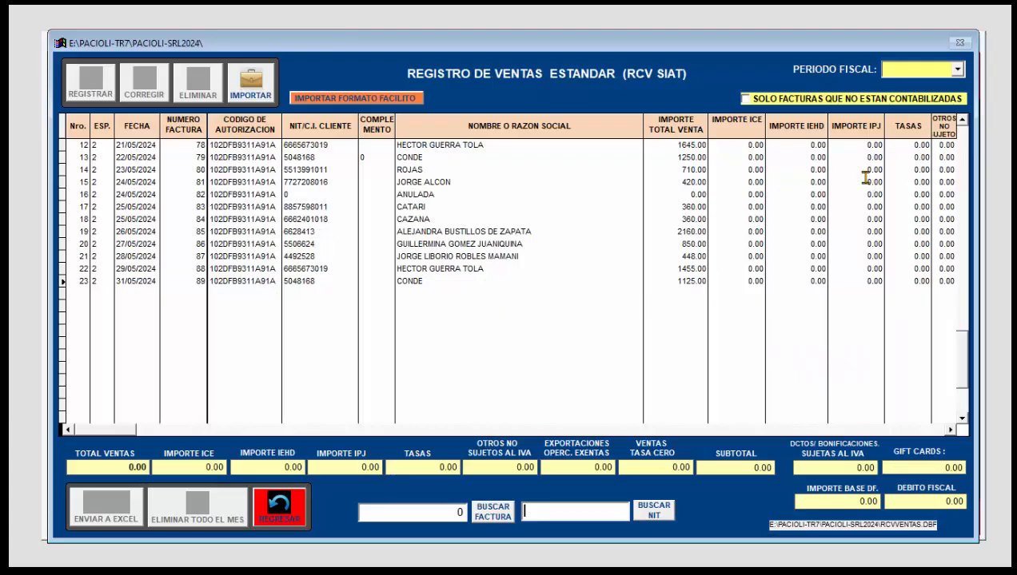
left_click(248, 83)
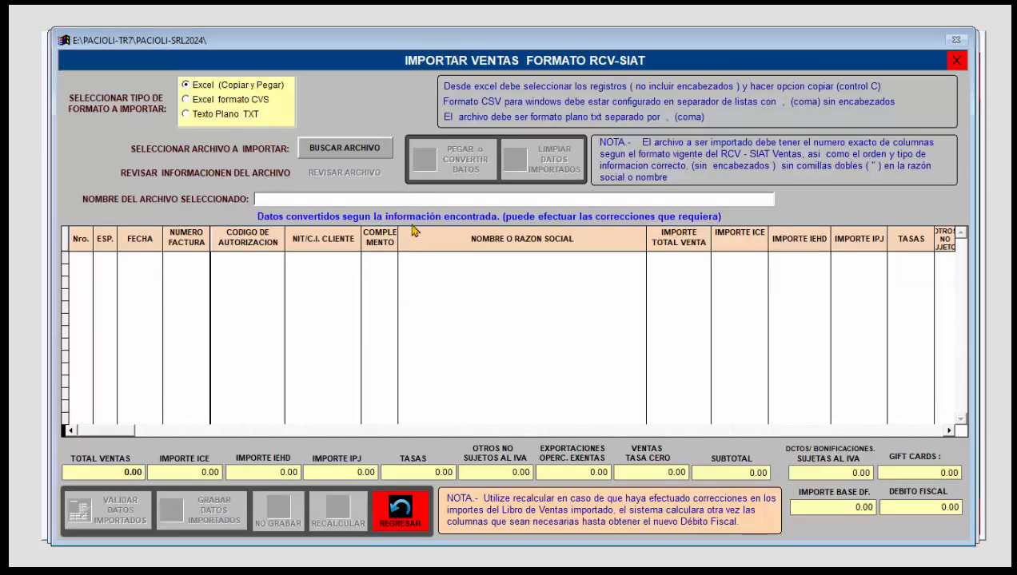
left_click(414, 520)
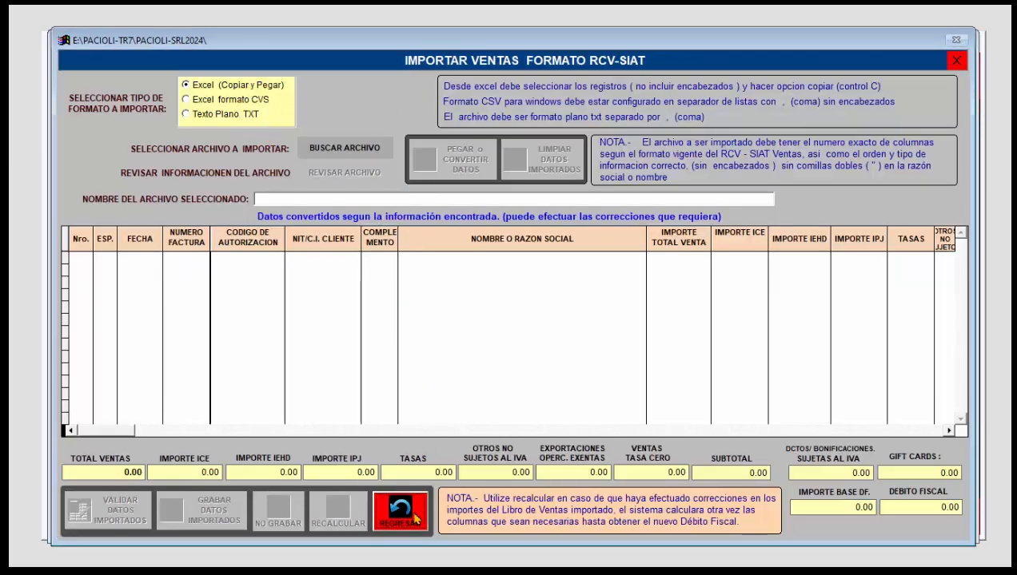
left_click(392, 232)
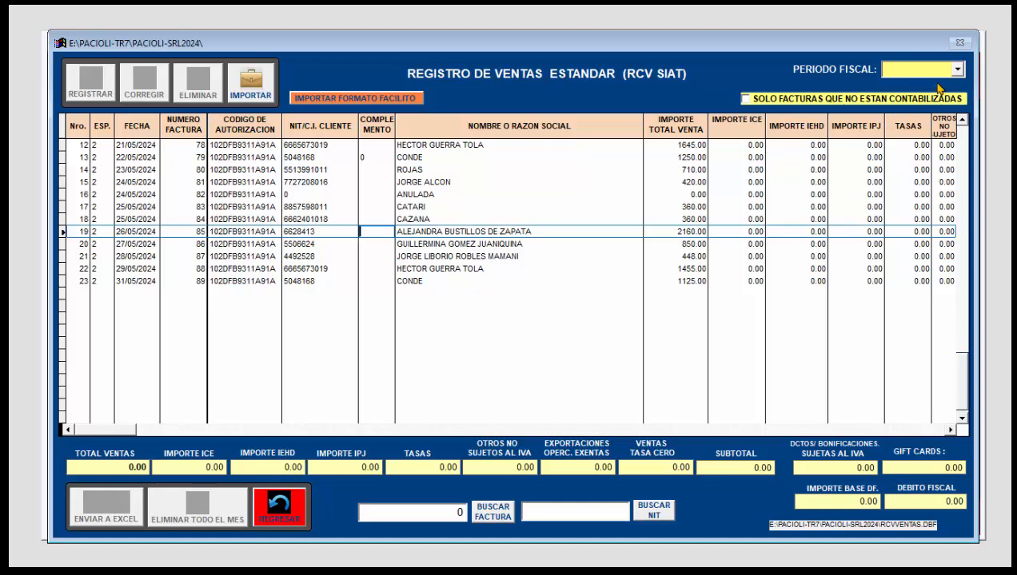
Step: Filter the sales register to the ENERO fiscal period and open the 27/01/2024 invoice for 444.00 to examine its accounting entry
left_click(957, 69)
left_click(911, 93)
left_click(509, 220)
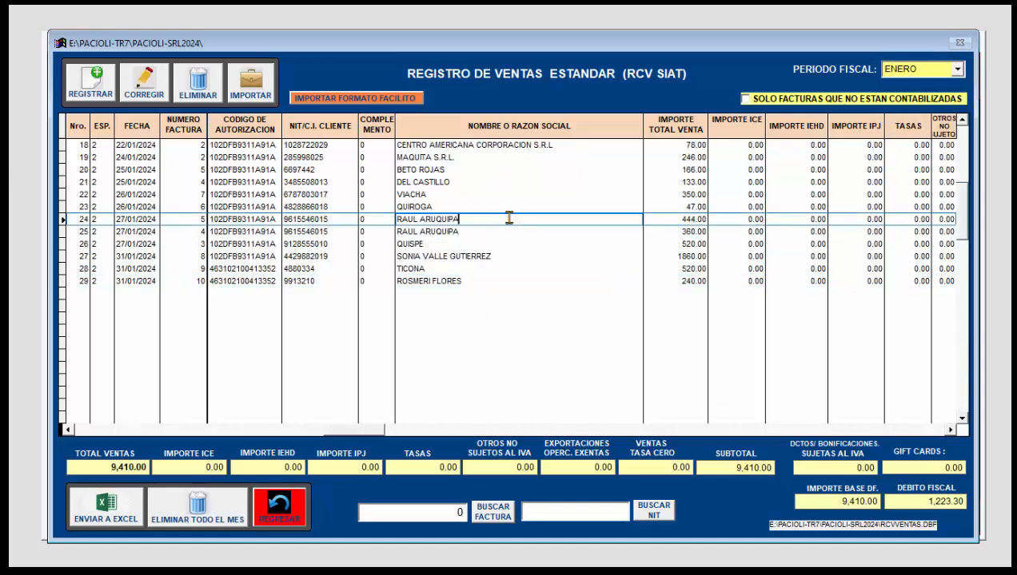
scroll(479, 208, "up", 6)
left_click(96, 93)
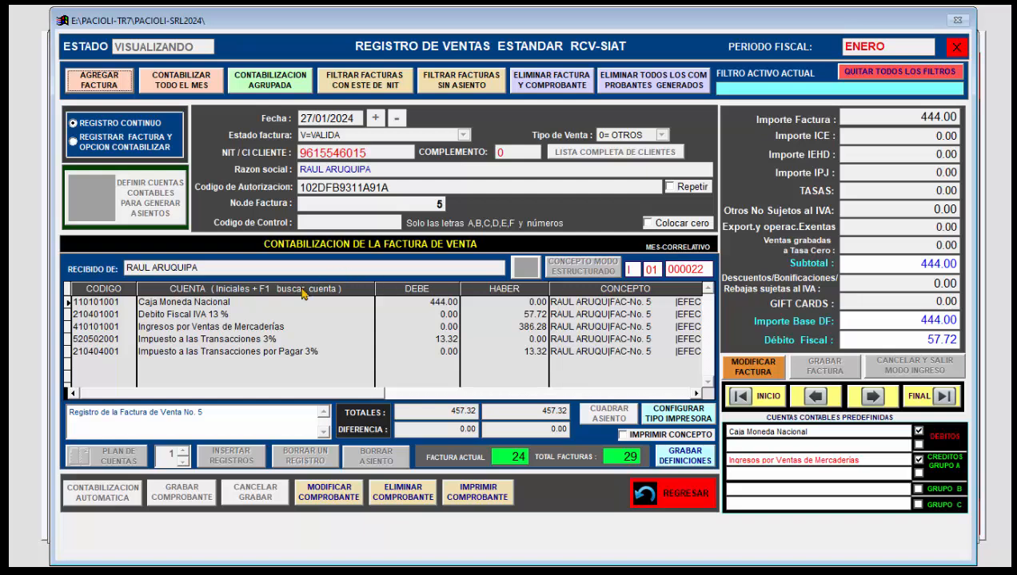
left_click(279, 338)
left_click(293, 354)
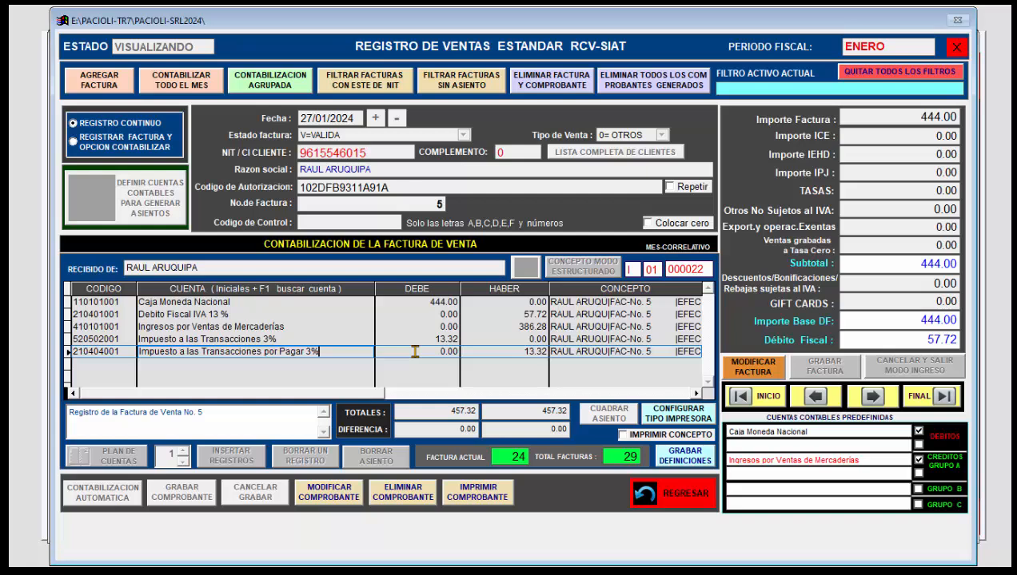
Step: Review the customer's predefined debit and credit accounts from the voucher in modification mode, then cancel the modification and return to the main menu
left_click(330, 490)
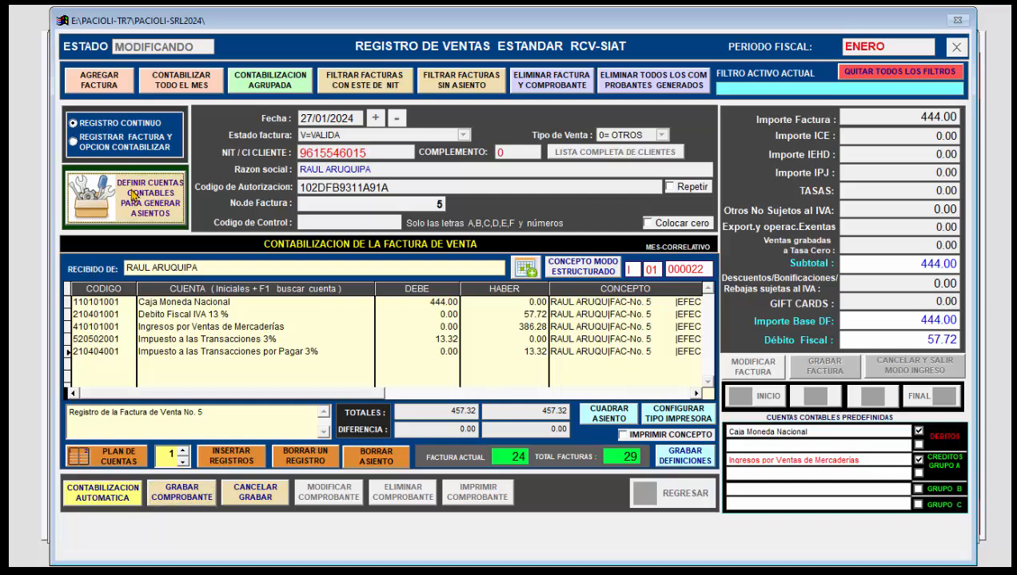
left_click(134, 196)
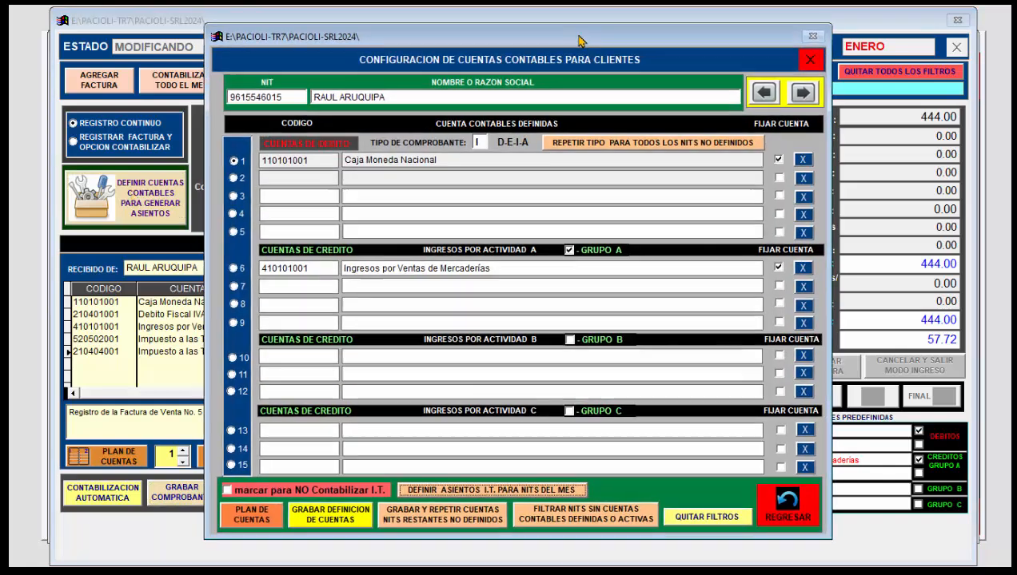
left_click_drag(580, 41, 581, 35)
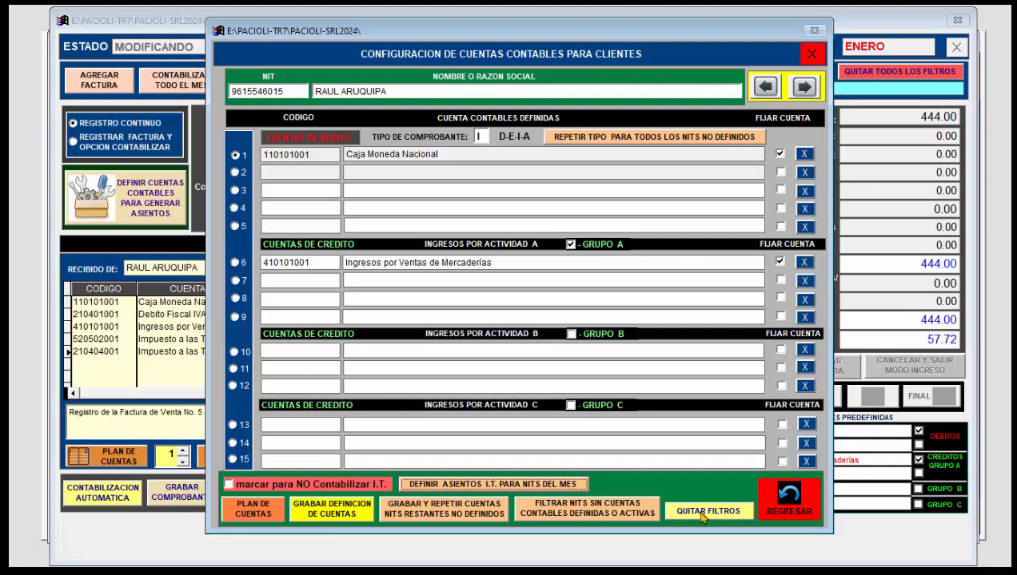
left_click(788, 498)
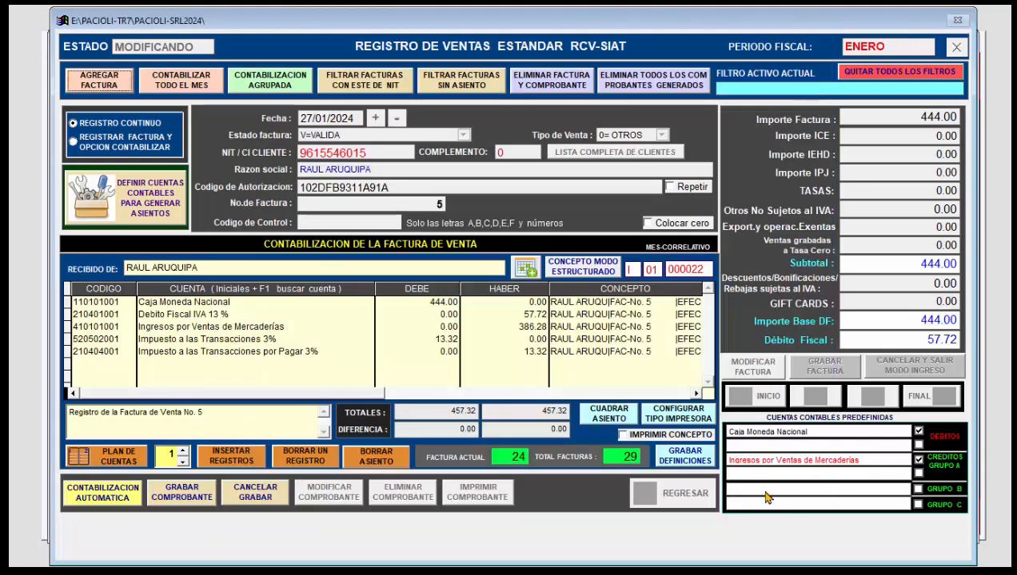
left_click(253, 499)
left_click(662, 502)
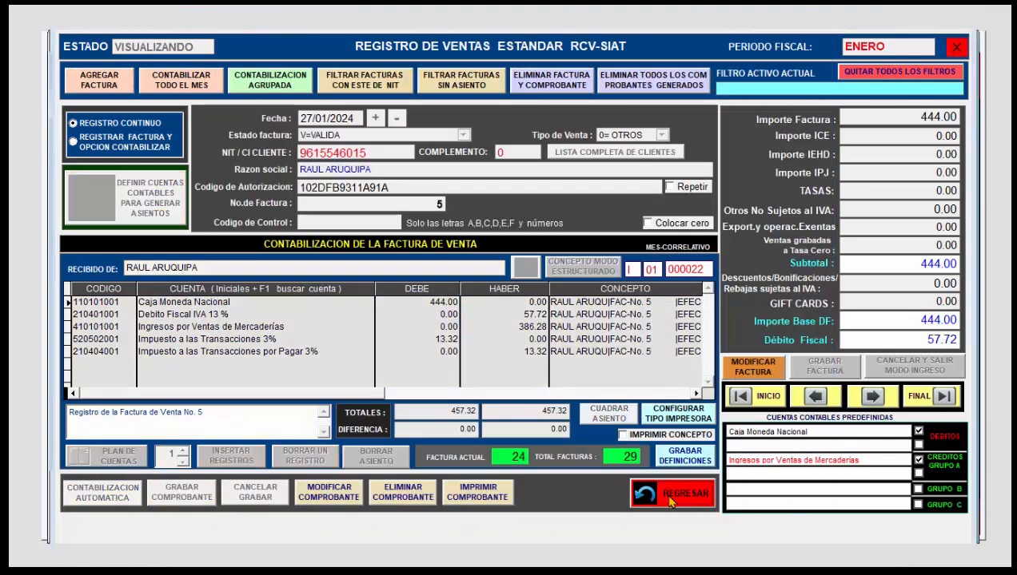
left_click(294, 516)
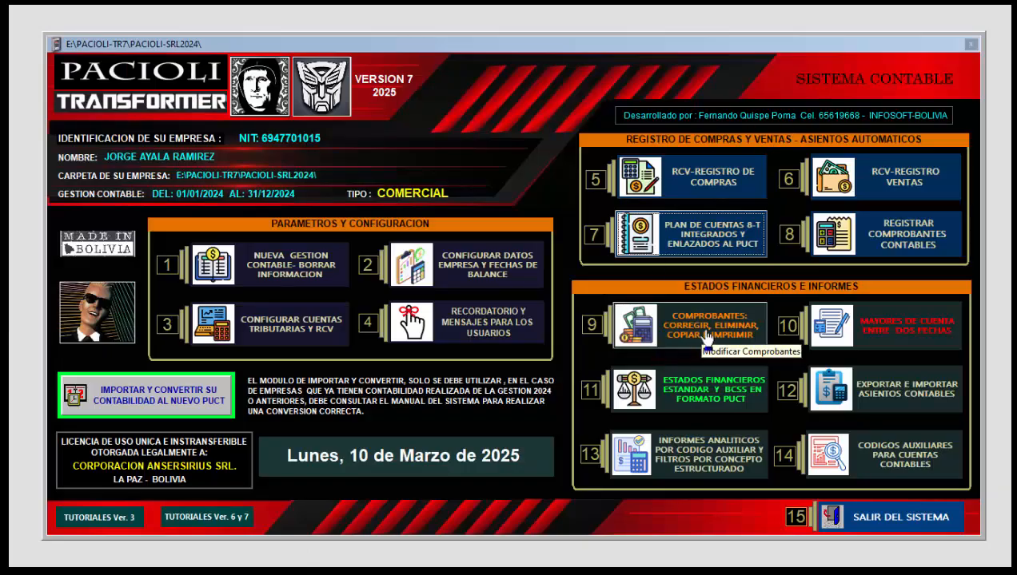
Step: Open the journal of registered vouchers and browse the January entries of all voucher types
left_click(706, 337)
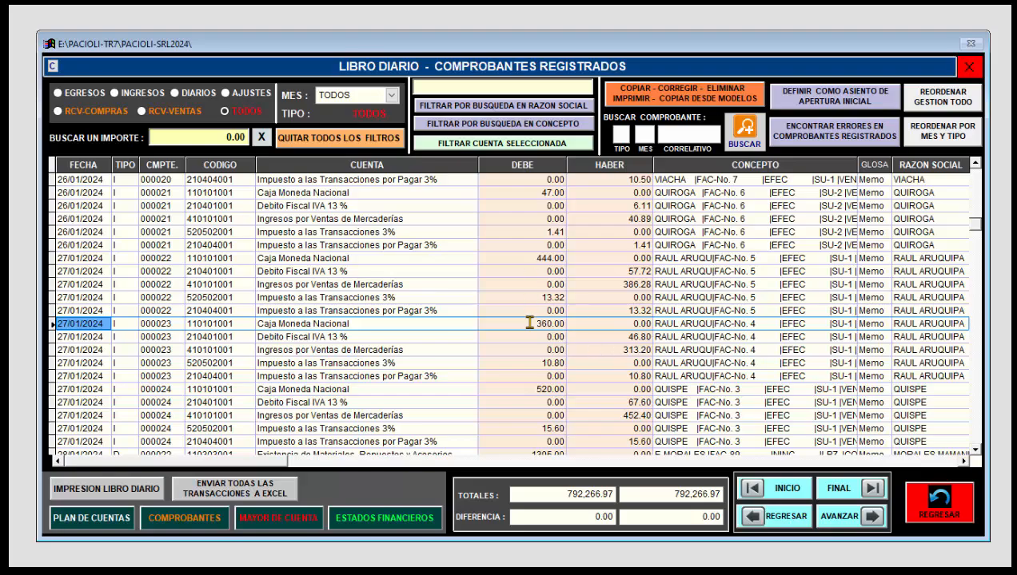
scroll(576, 284, "up", 7)
scroll(617, 296, "down", 15)
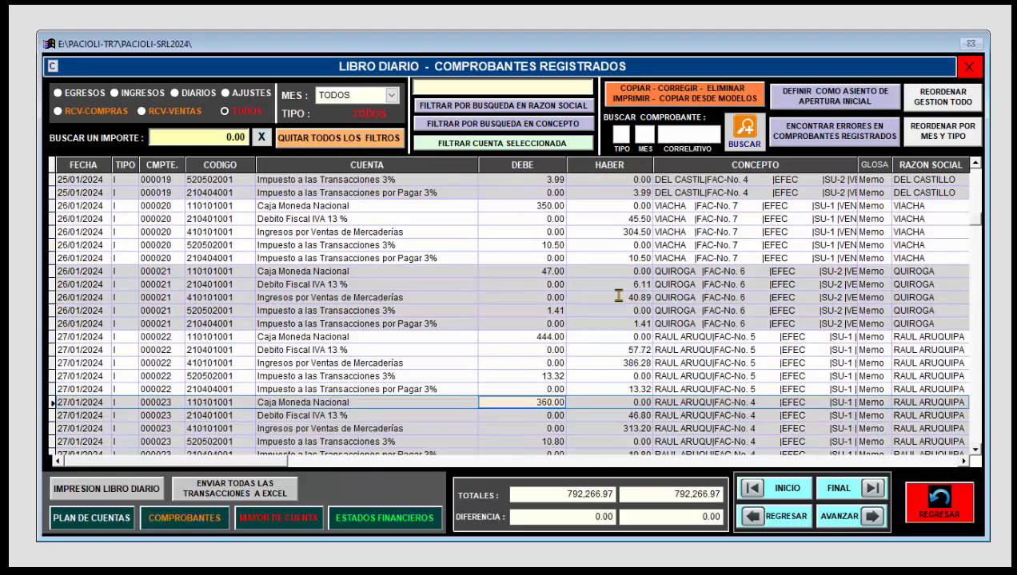
scroll(594, 336, "up", 18)
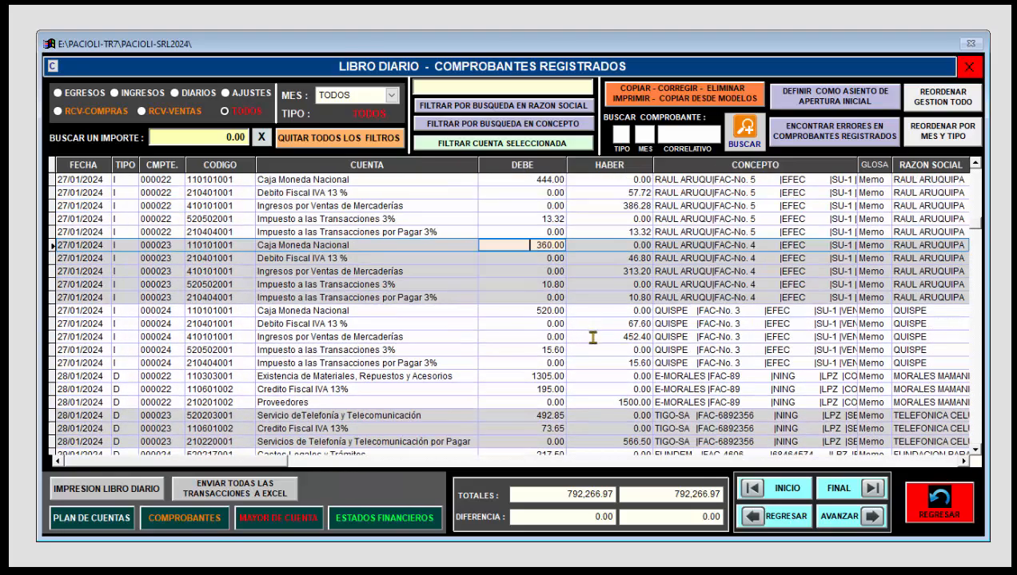
scroll(605, 328, "up", 2)
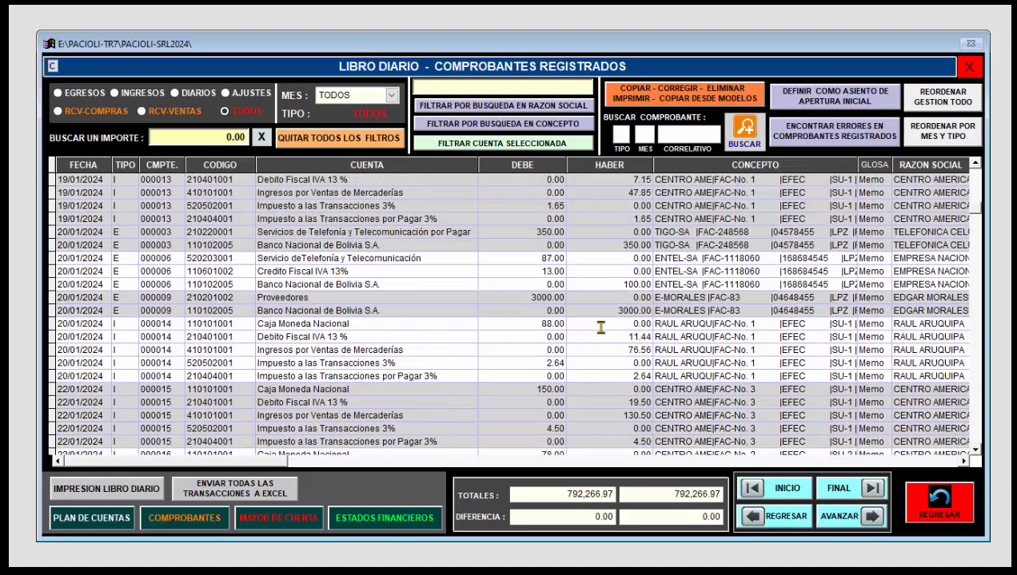
Step: Filter the journal to RCV-COMPRAS vouchers and browse the purchase entries for January and February
left_click(59, 112)
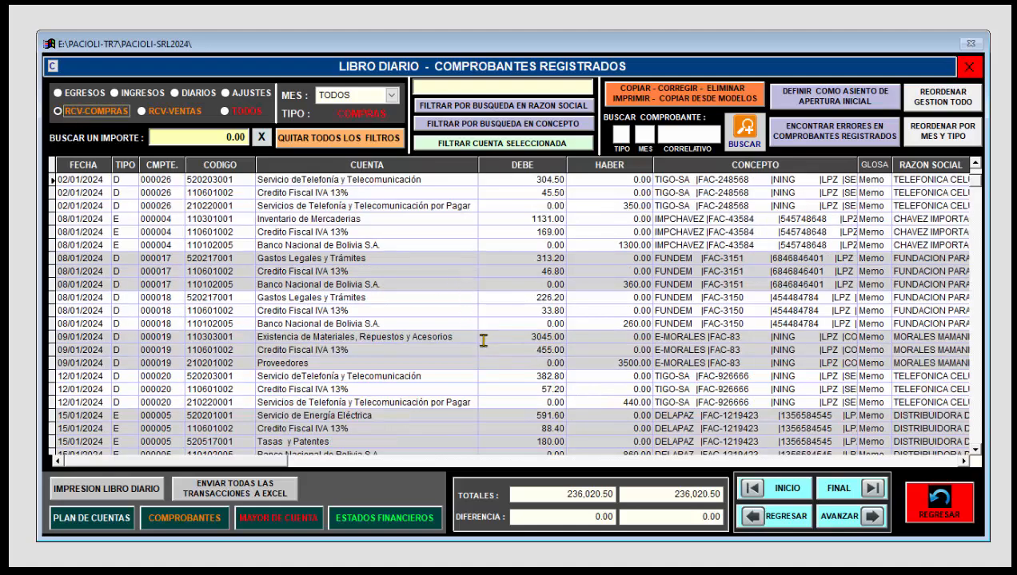
left_click(547, 372)
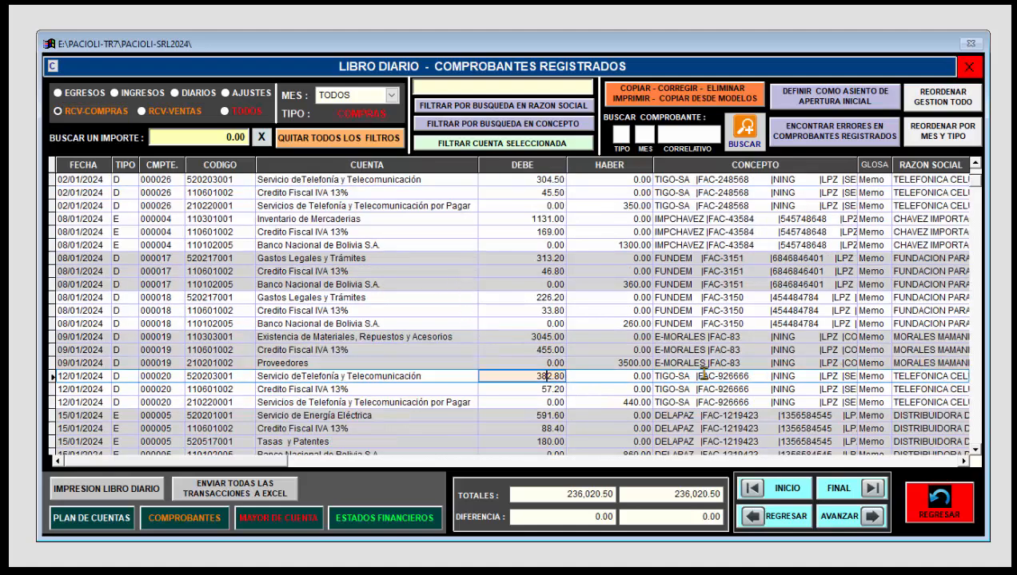
scroll(617, 370, "down", 6)
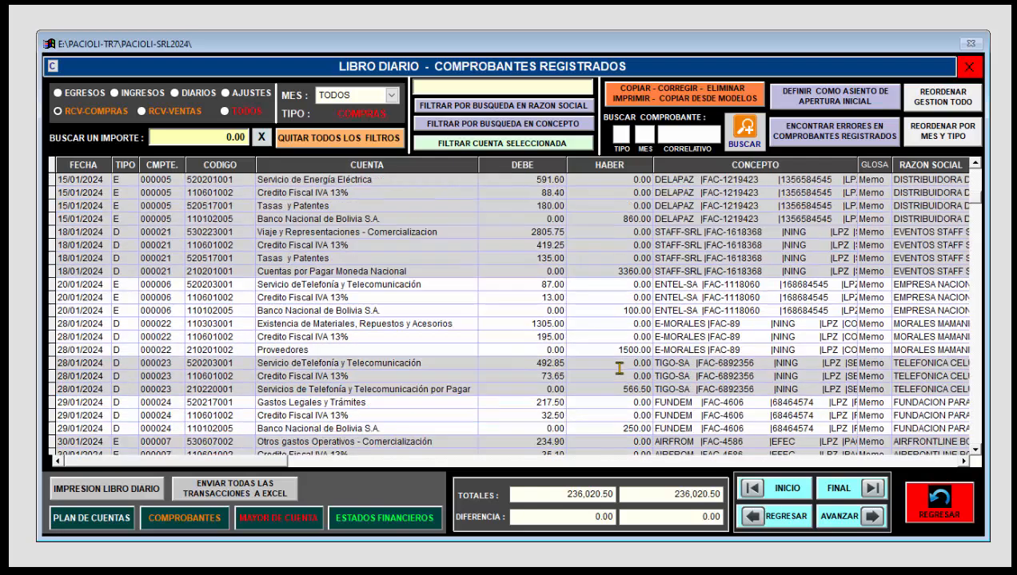
scroll(619, 368, "down", 5)
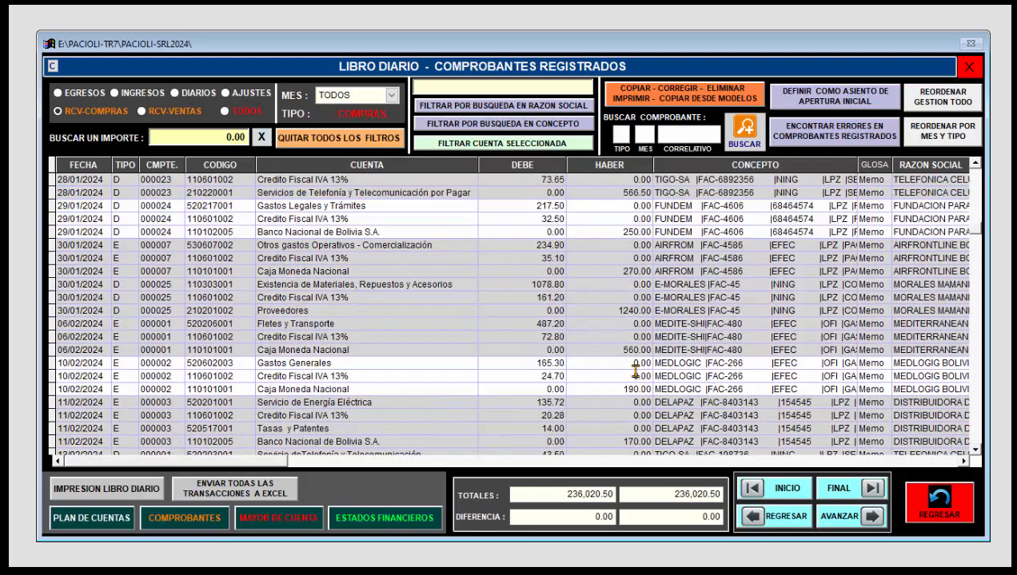
left_click(96, 118)
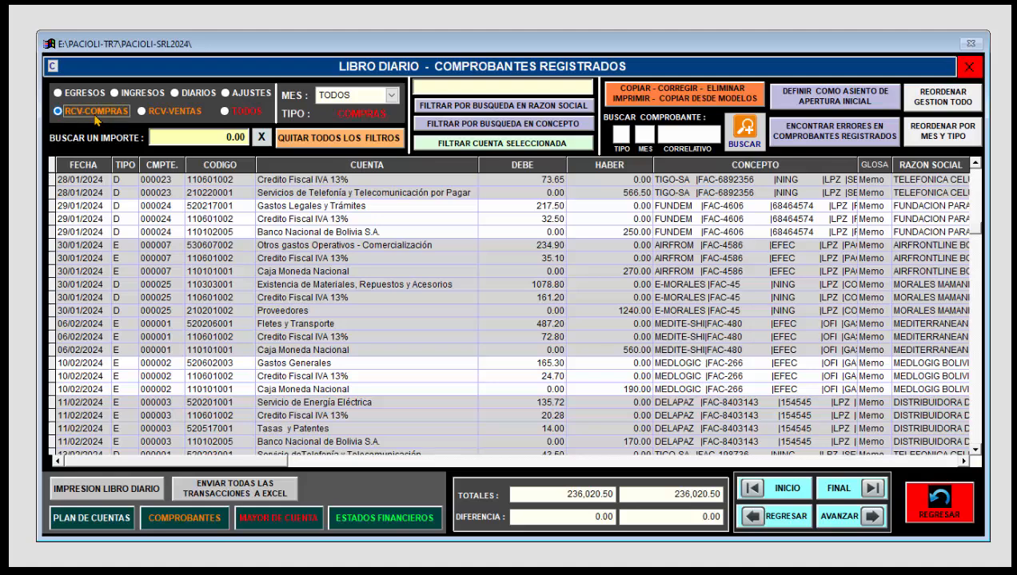
Step: Filter the journal by RCV-VENTAS, EGRESOS, INGRESOS and DIARIOS in turn, examining each type's vouchers
left_click(144, 113)
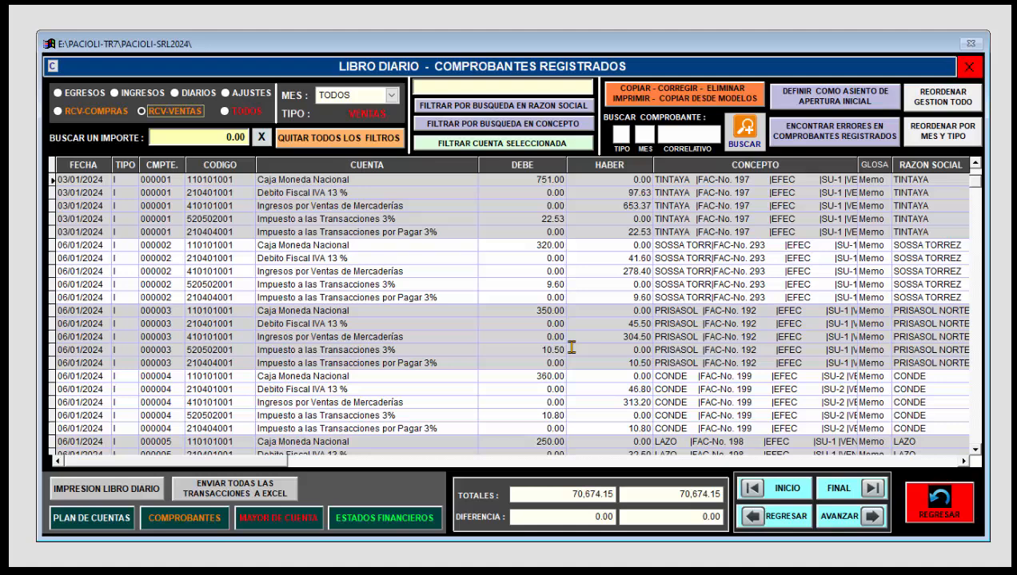
left_click(407, 296)
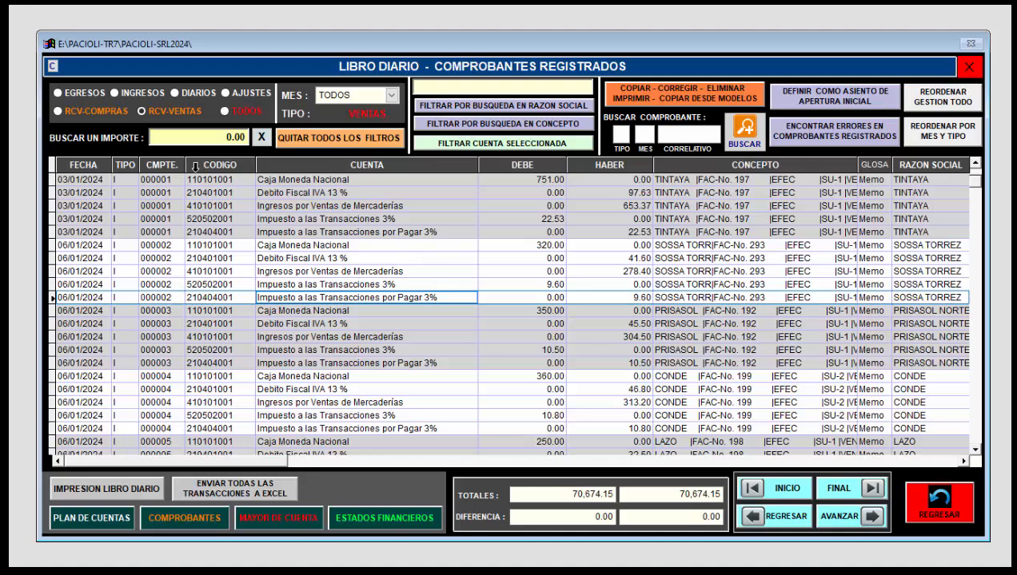
left_click(67, 95)
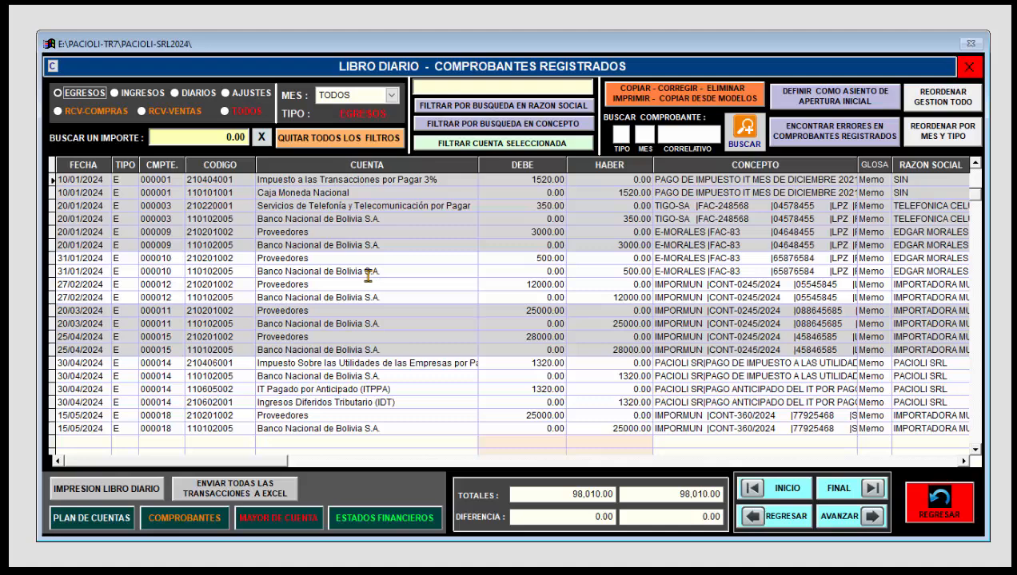
left_click(115, 93)
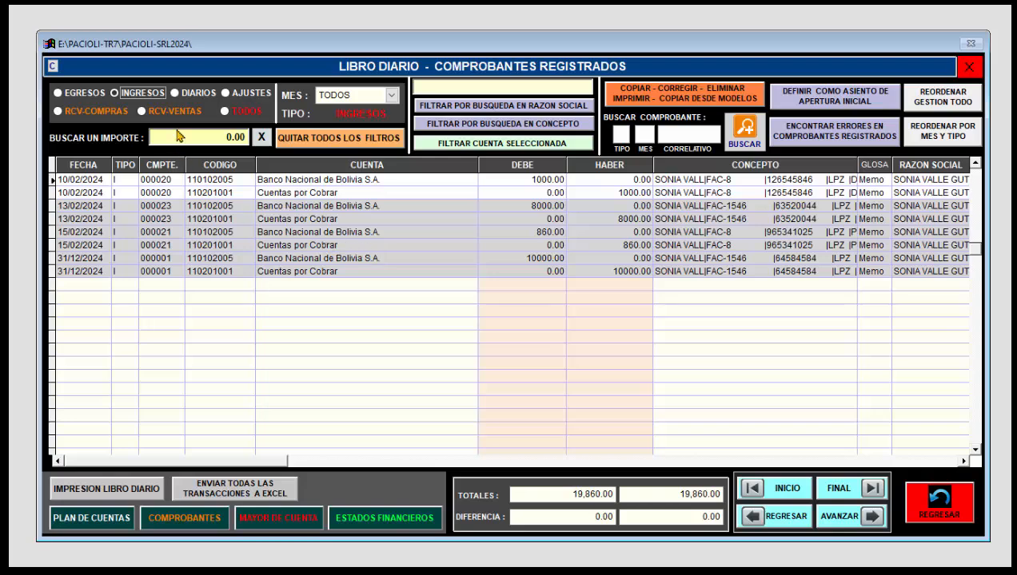
left_click(179, 96)
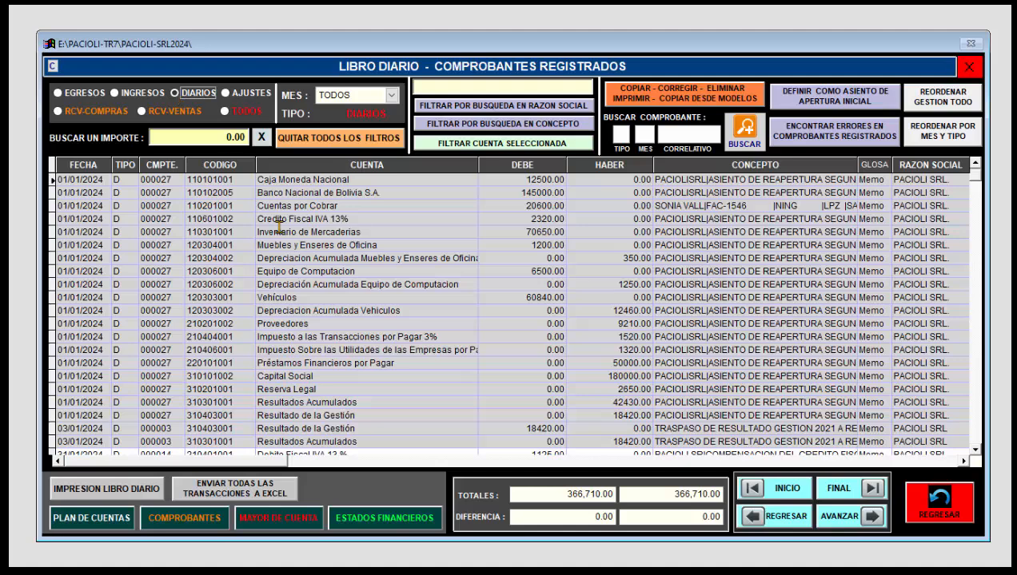
Step: Filter the journal to AJUSTES vouchers and open the 31/03/2024 adjustment voucher from its Credito Fiscal IVA 13% entry
left_click(226, 94)
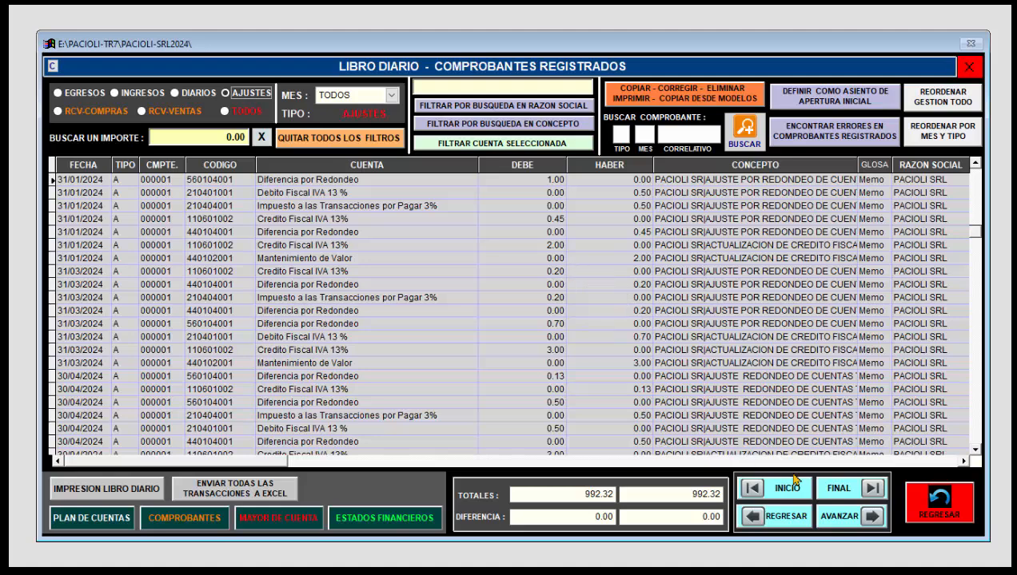
left_click(312, 349)
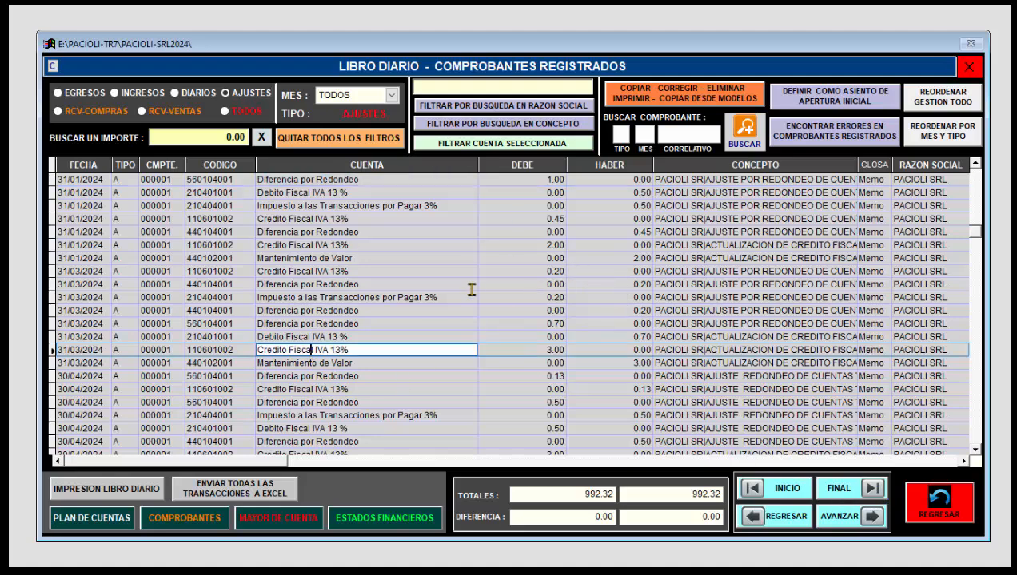
left_click(674, 99)
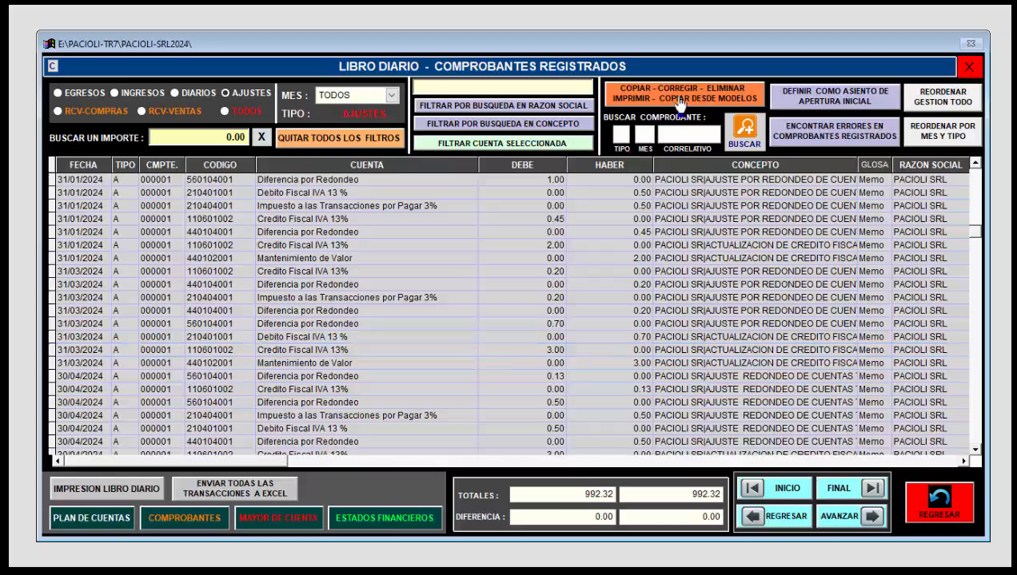
left_click(617, 253)
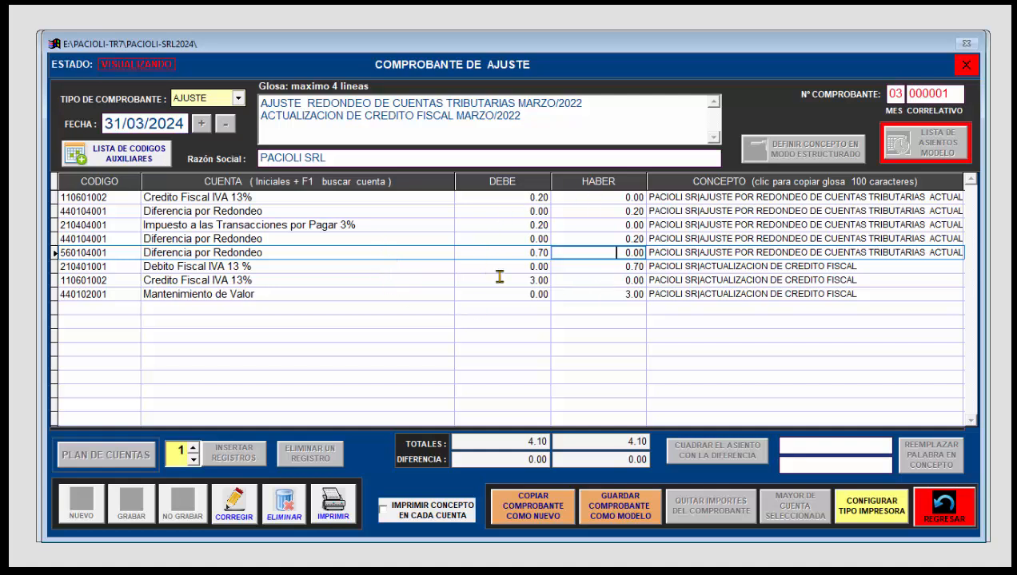
Step: Generate the print preview of the 31/03/2024 adjustment voucher and look through its page
left_click(329, 511)
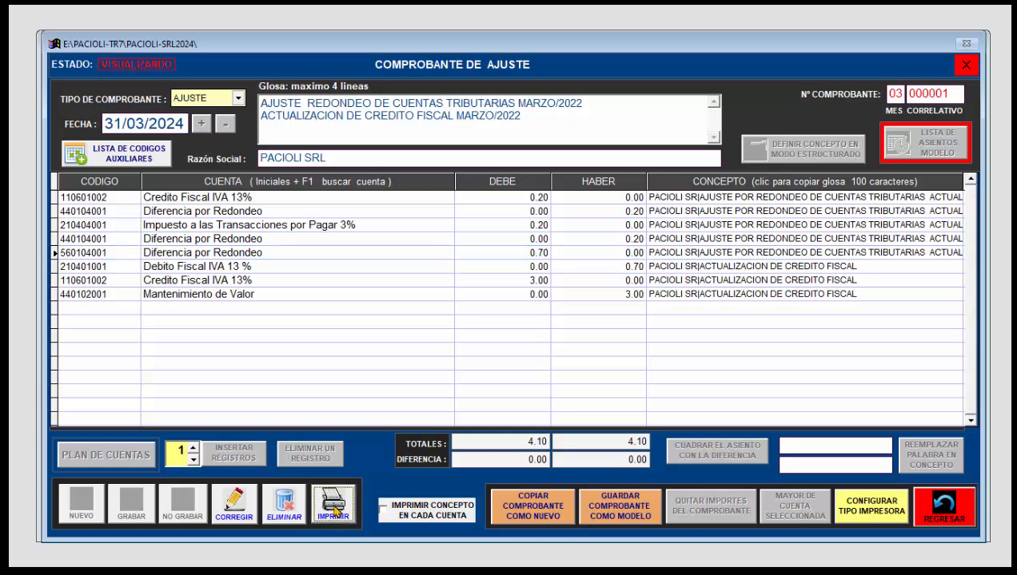
scroll(530, 275, "down", 3)
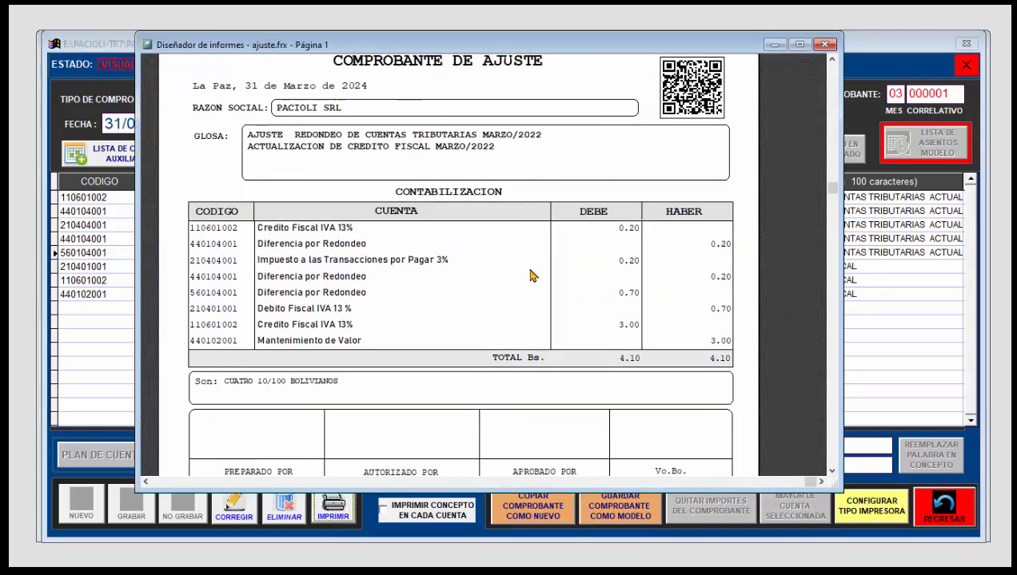
Step: Review the adjustment voucher preview down to its signature boxes, close it and return to the main menu
scroll(532, 275, "down", 6)
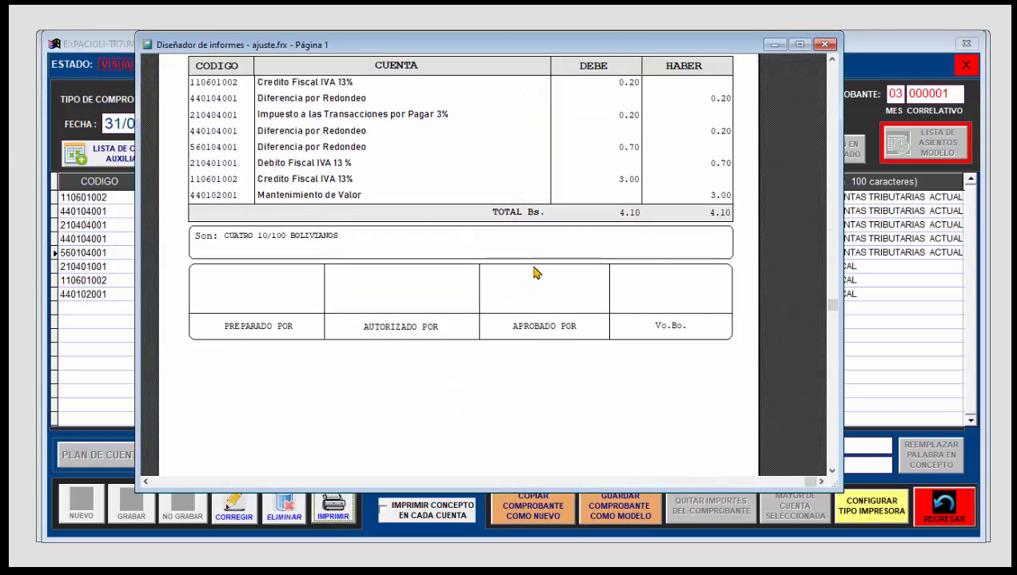
scroll(534, 273, "up", 10)
scroll(537, 272, "down", 2)
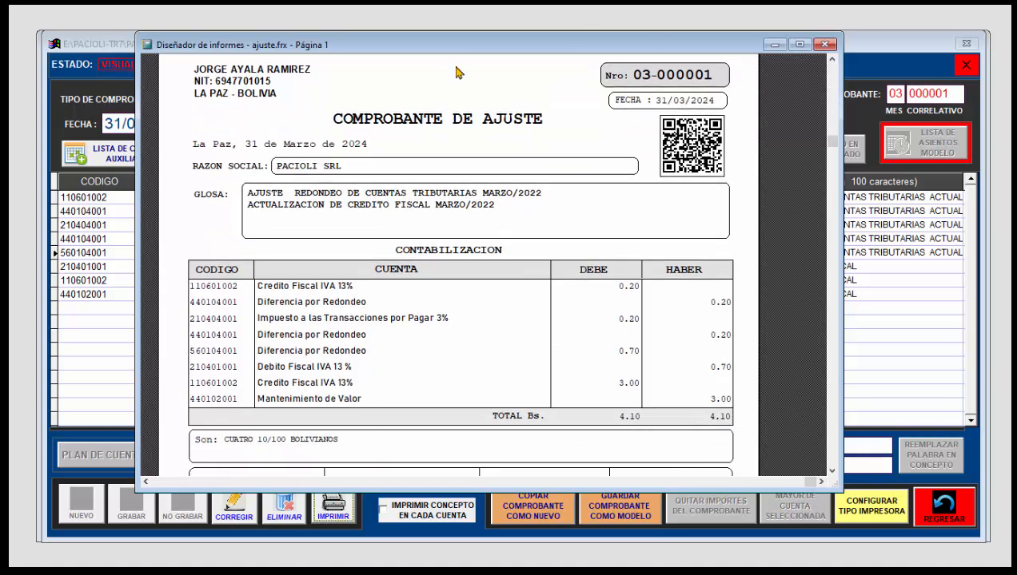
scroll(470, 342, "up", 2)
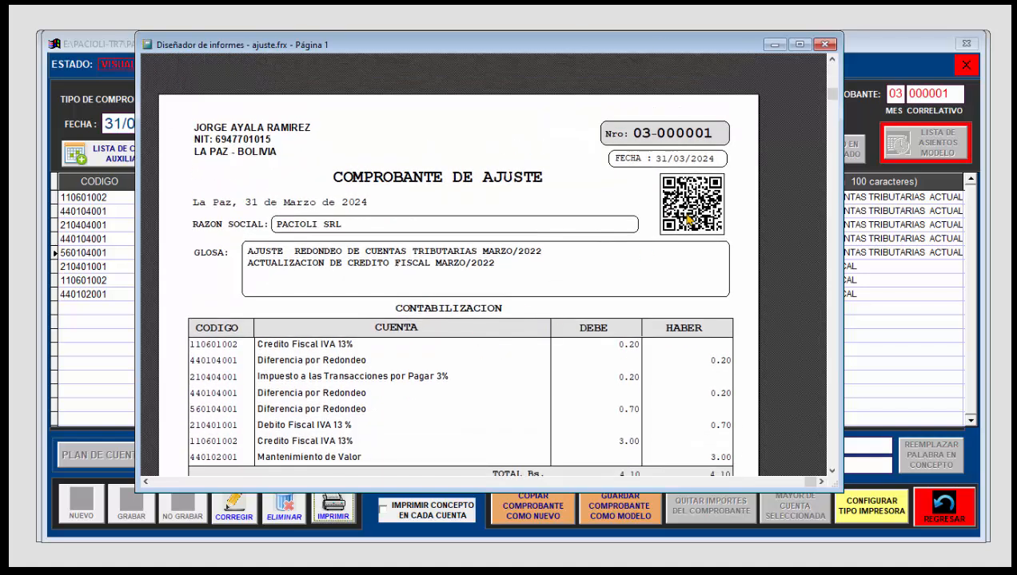
left_click(825, 44)
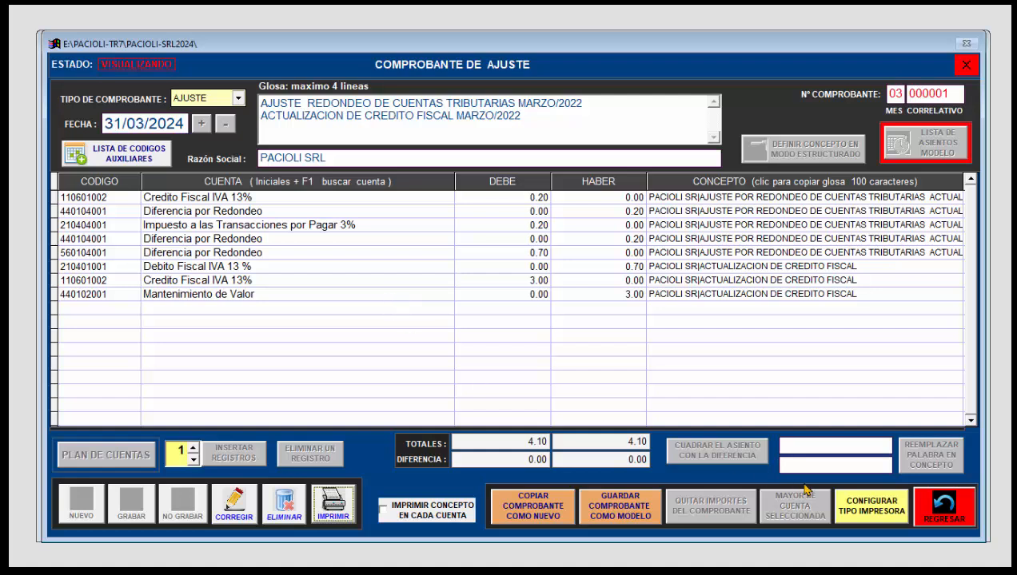
left_click(932, 511)
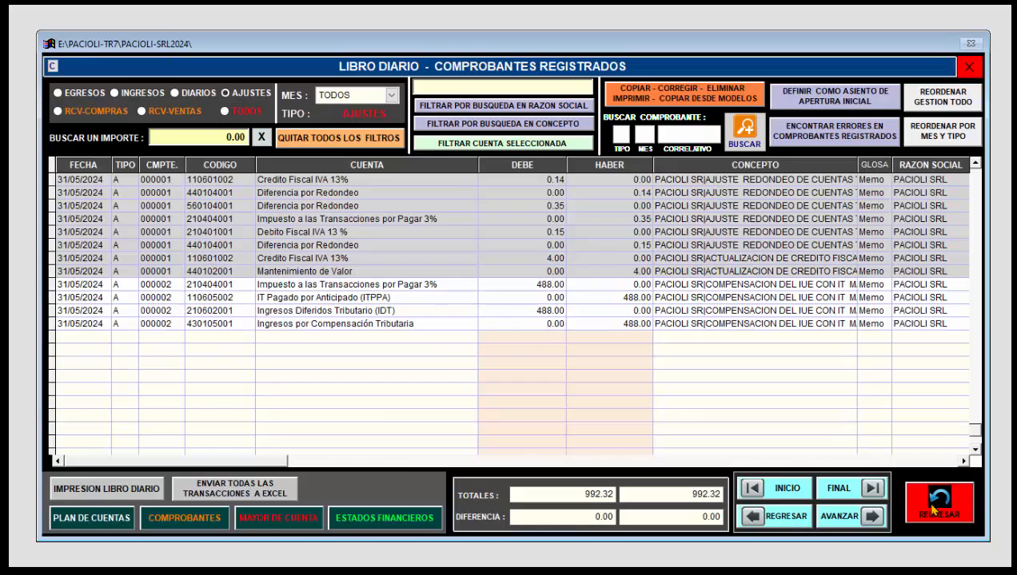
left_click(921, 511)
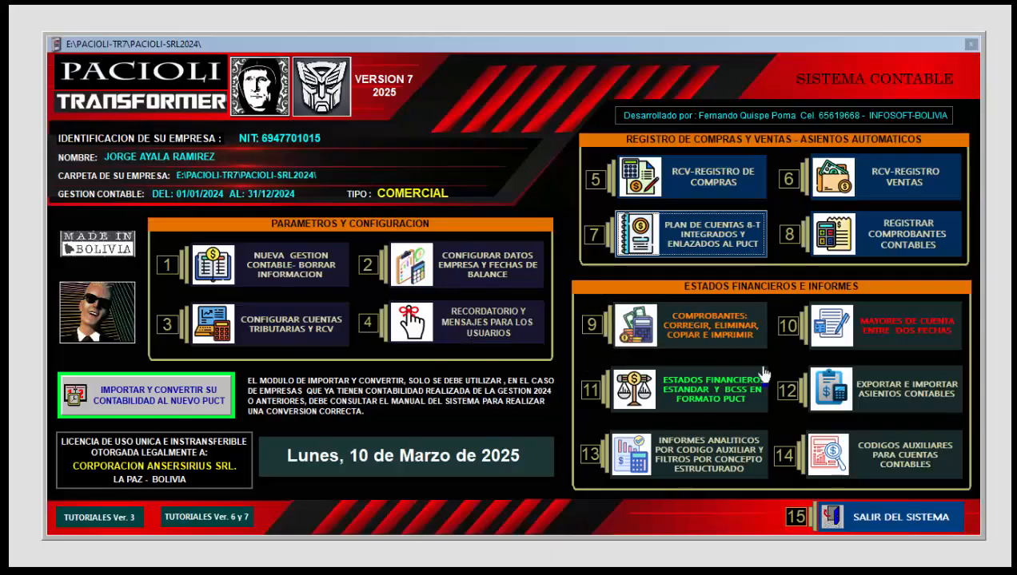
Step: Open the account ledger, search accounts by CRED, select Credito Fiscal IVA 13% and browse its movements for the whole year
left_click(865, 320)
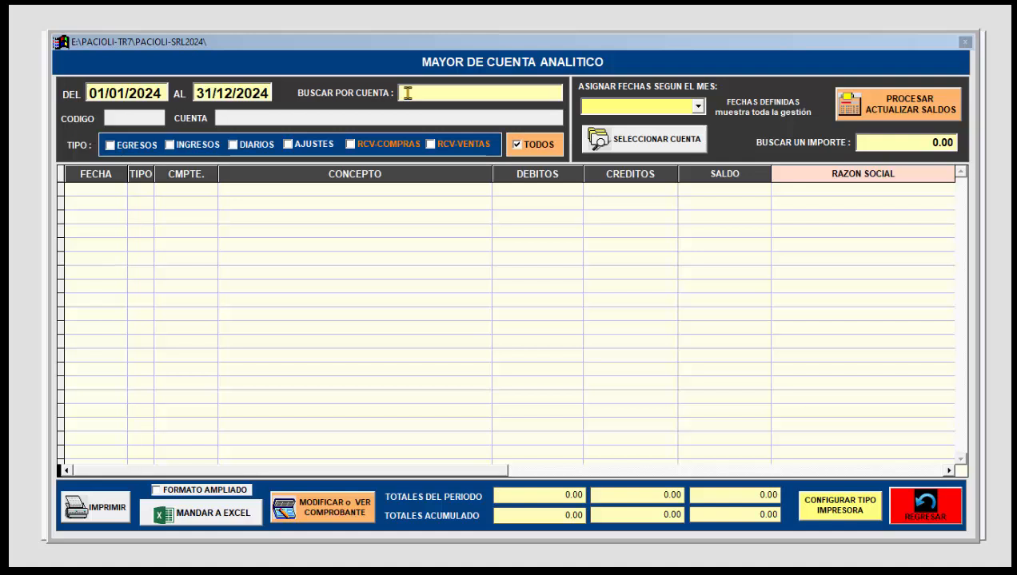
type("ED")
key("Return")
double_click(422, 148)
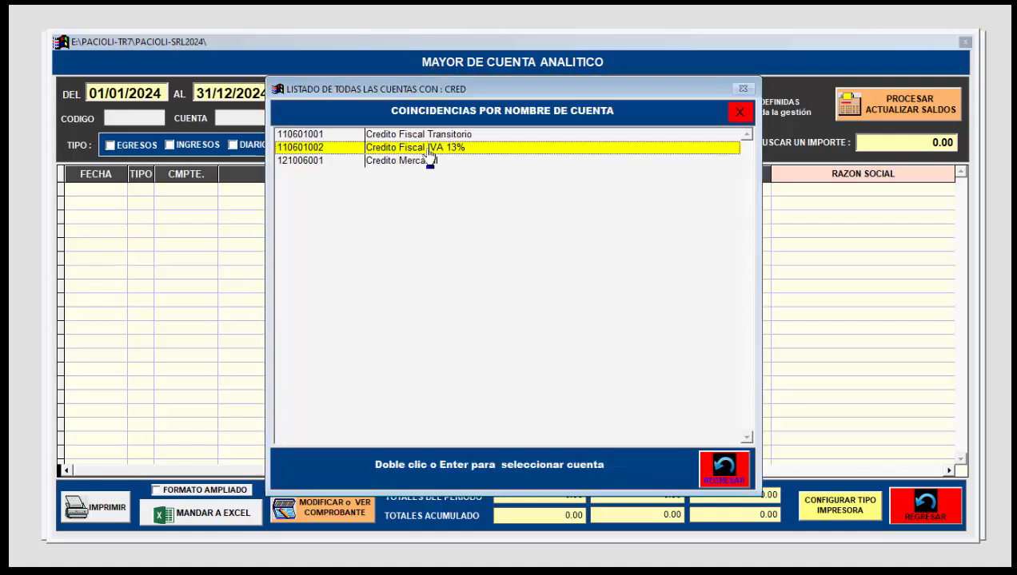
left_click(590, 332)
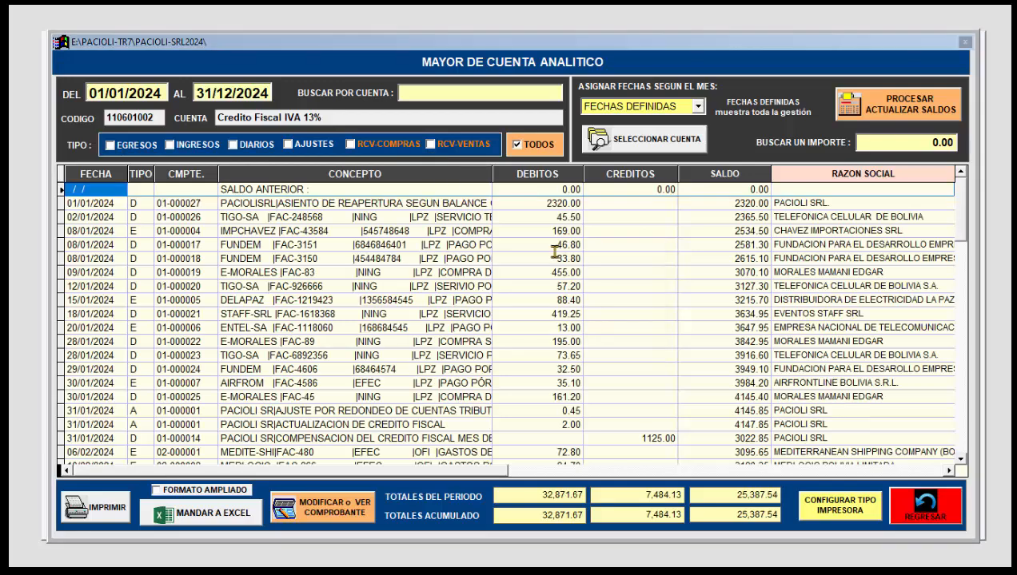
scroll(554, 279, "down", 7)
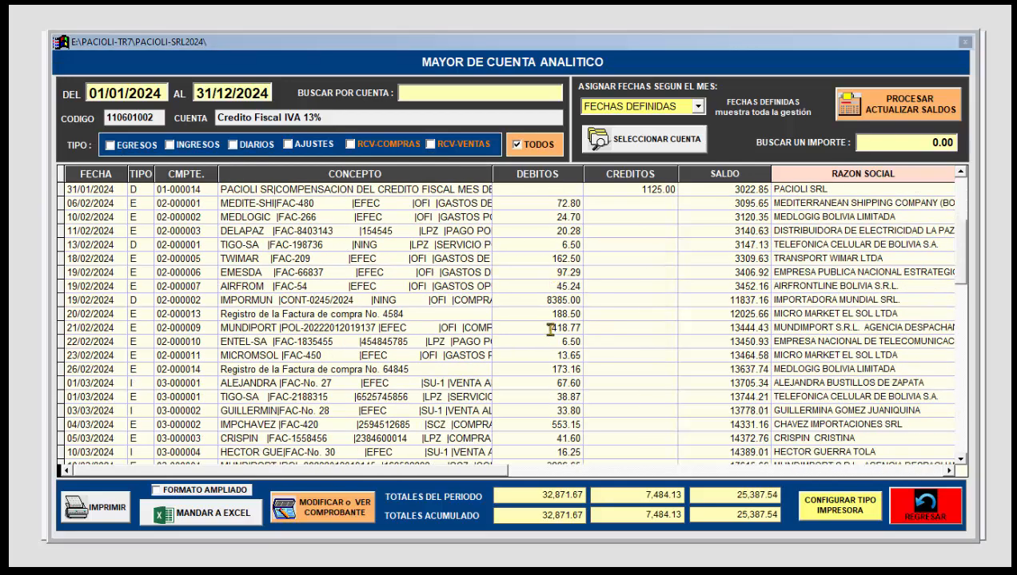
scroll(550, 329, "down", 7)
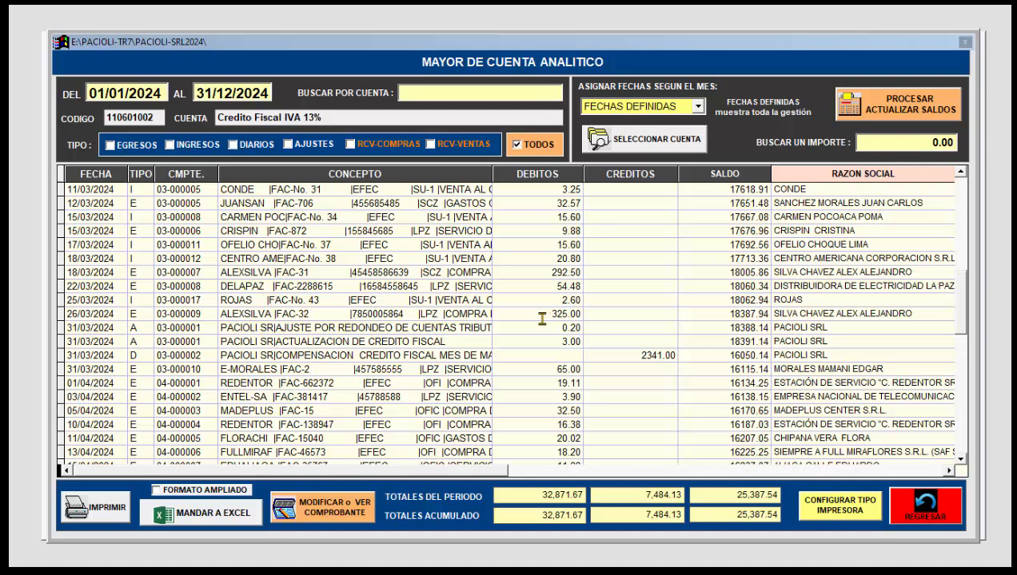
scroll(542, 319, "down", 6)
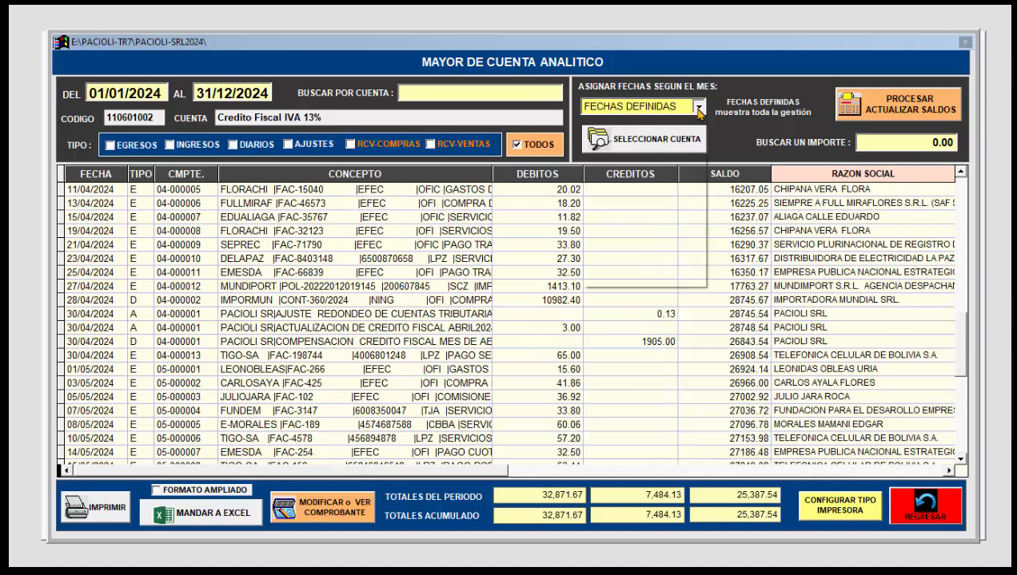
Step: Show the Credito Fiscal IVA 13% ledger for ENERO, FEBRERO and MARZO in turn
left_click(697, 106)
left_click(649, 133)
left_click(697, 106)
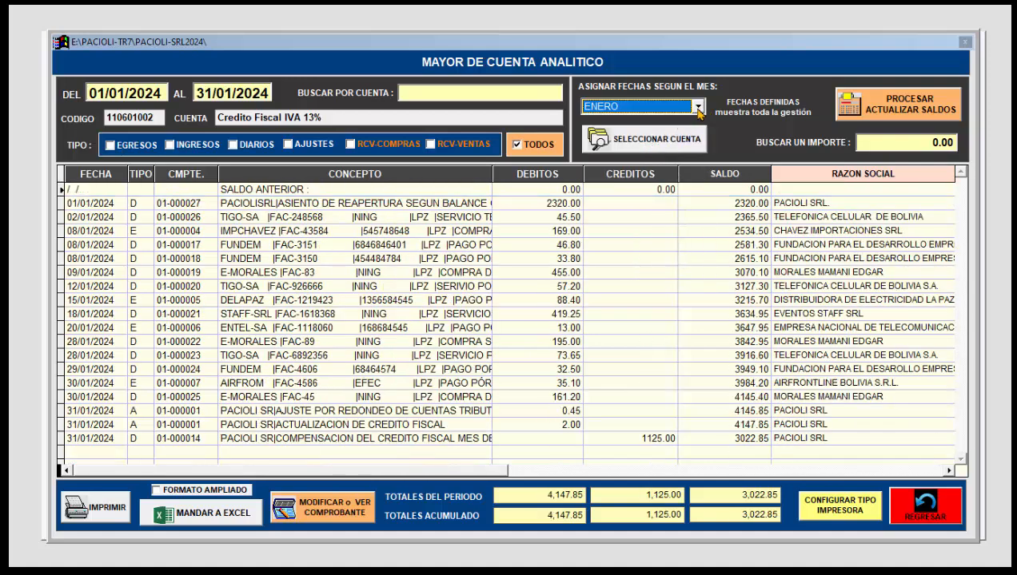
left_click(637, 146)
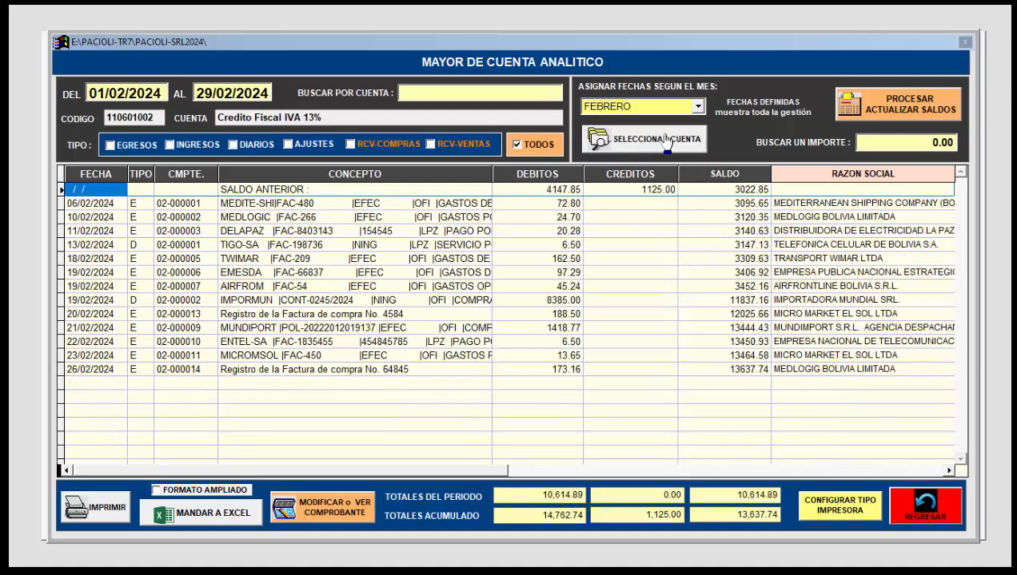
left_click(697, 106)
left_click(636, 159)
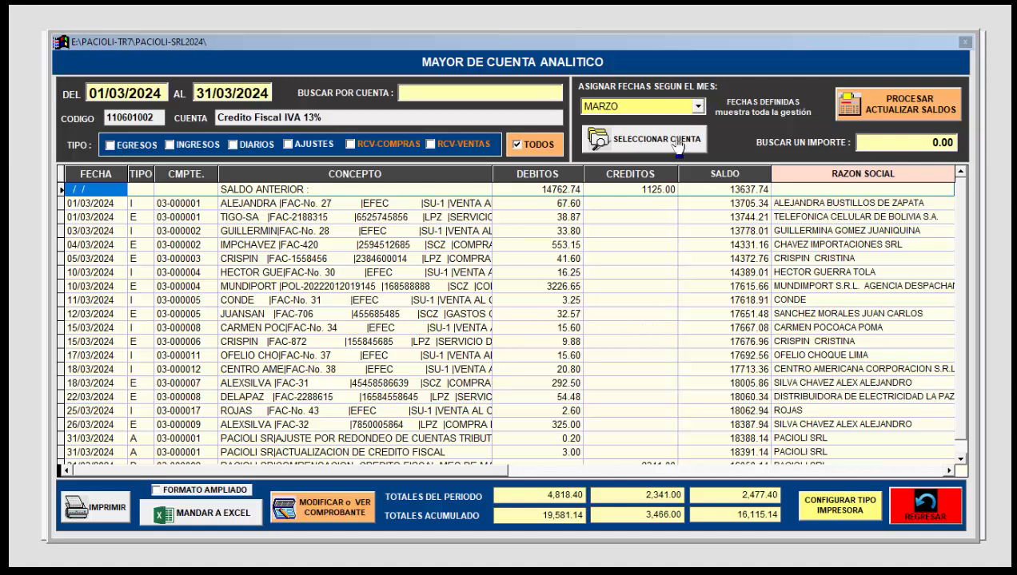
Step: Restrict the MARZO ledger to RCV-COMPRAS vouchers instead of all types
left_click(355, 149)
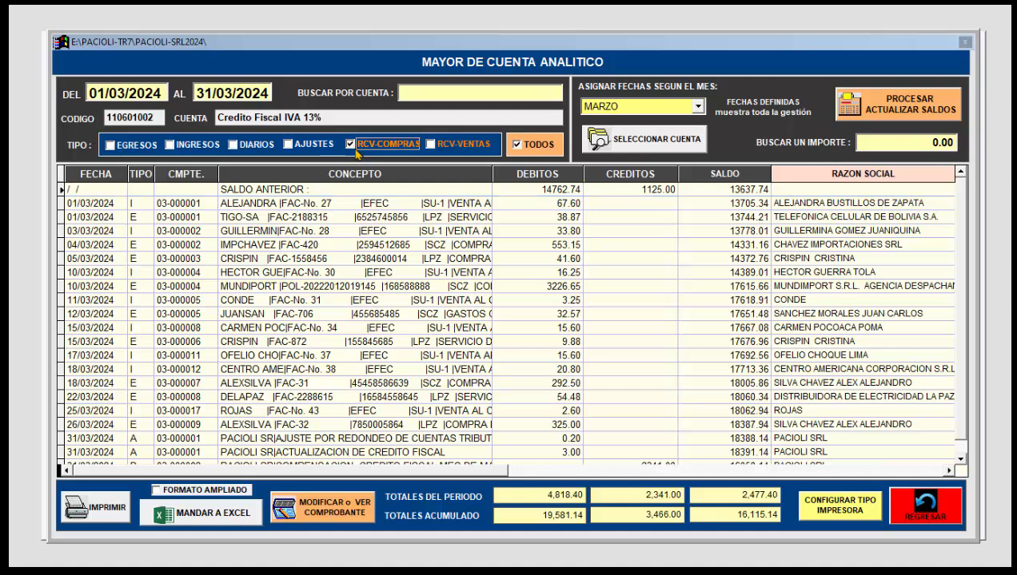
left_click(516, 145)
left_click(697, 107)
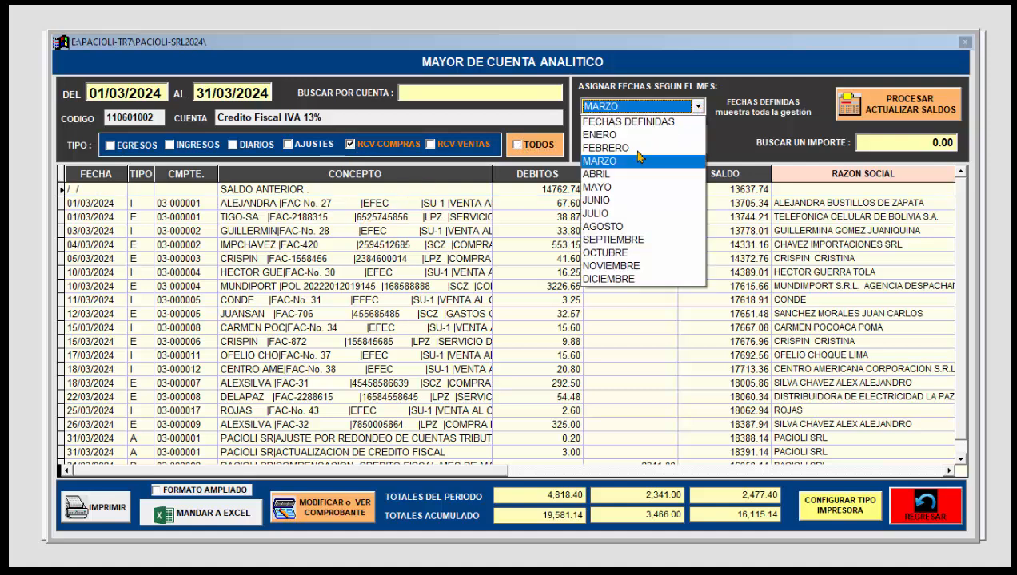
left_click(629, 160)
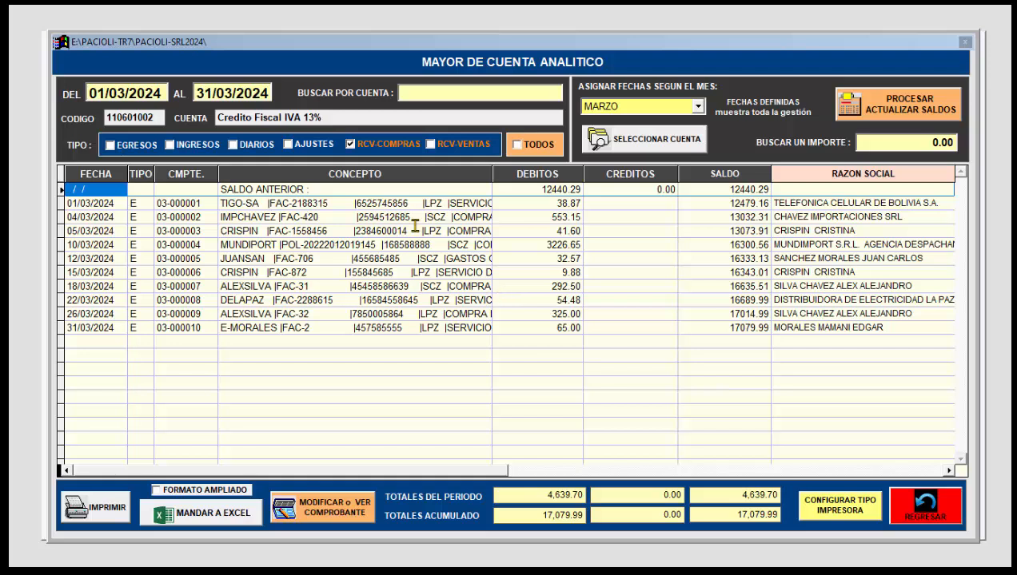
Step: Switch the MARZO ledger's voucher type from RCV-COMPRAS to RCV-VENTAS and refresh its movements
left_click(350, 145)
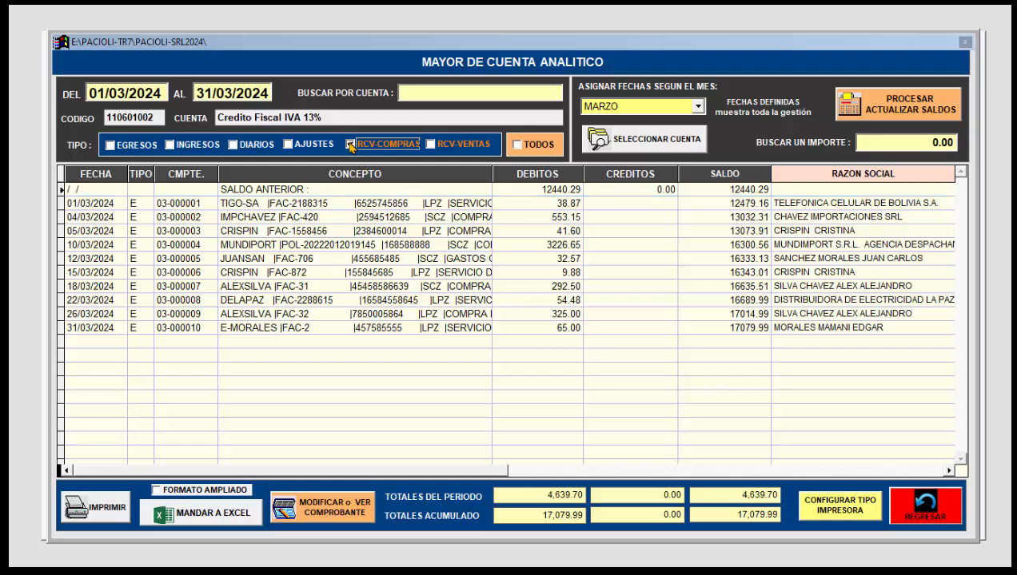
left_click(432, 144)
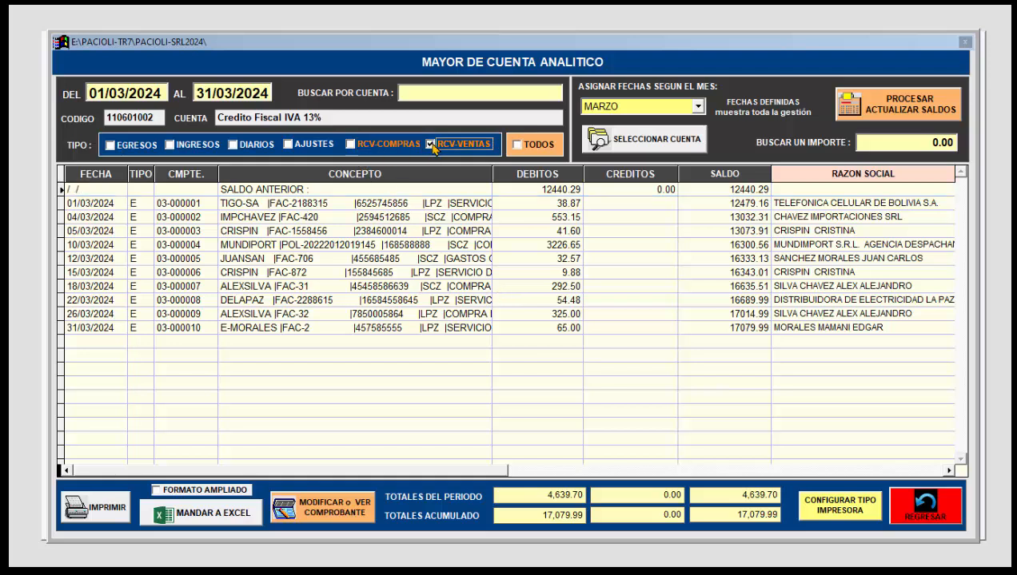
left_click(697, 107)
left_click(630, 162)
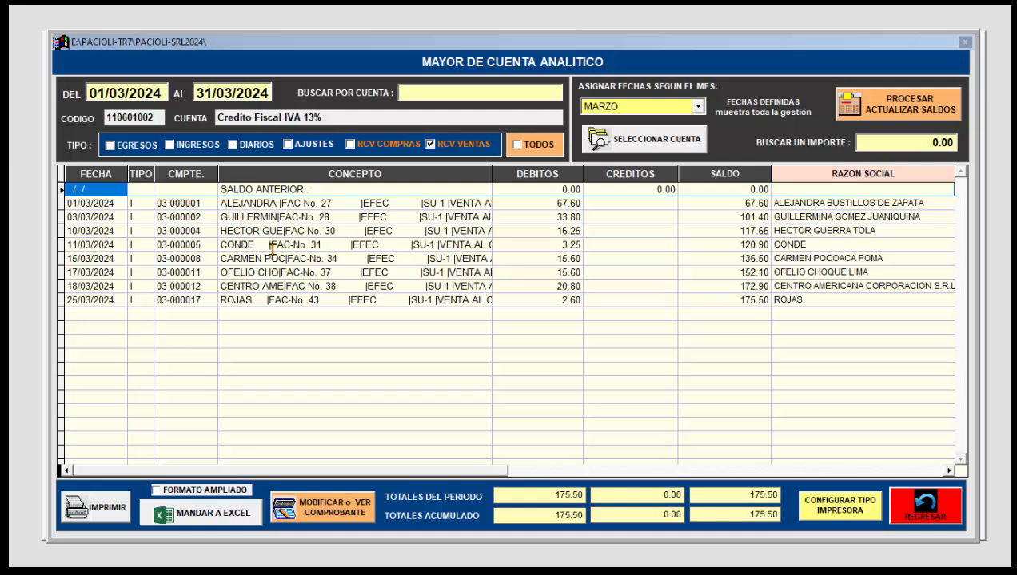
Step: Open the 11/03/2024 voucher for sales invoice No. 31, examine its account entries, and return to the main menu
left_click(297, 248)
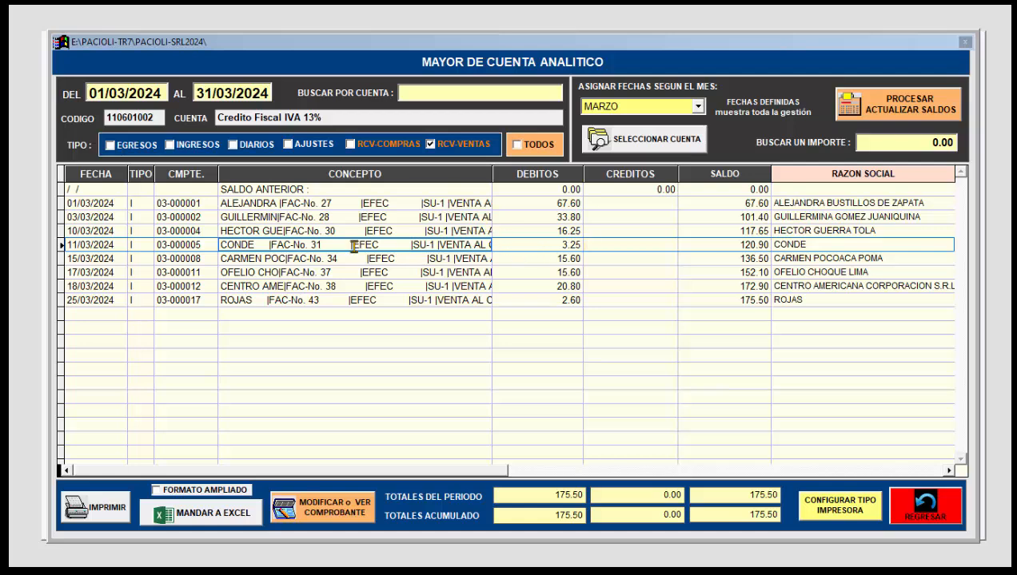
left_click(340, 505)
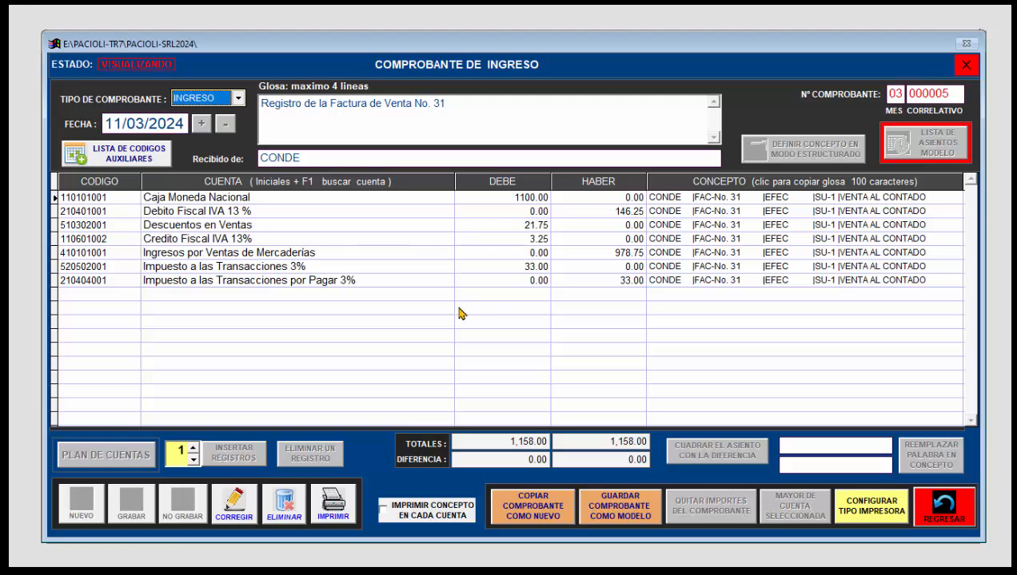
left_click(350, 252)
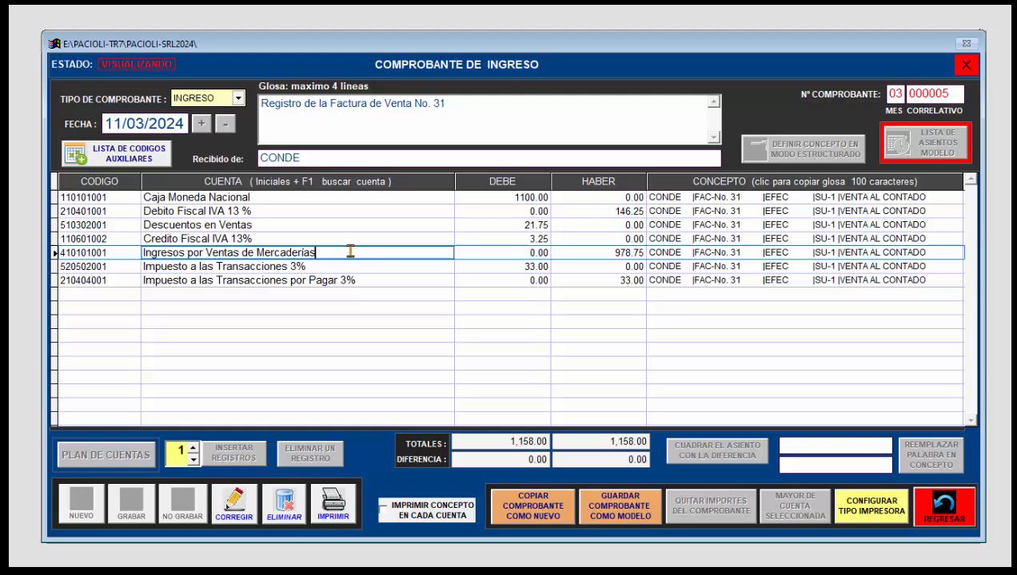
left_click(287, 225)
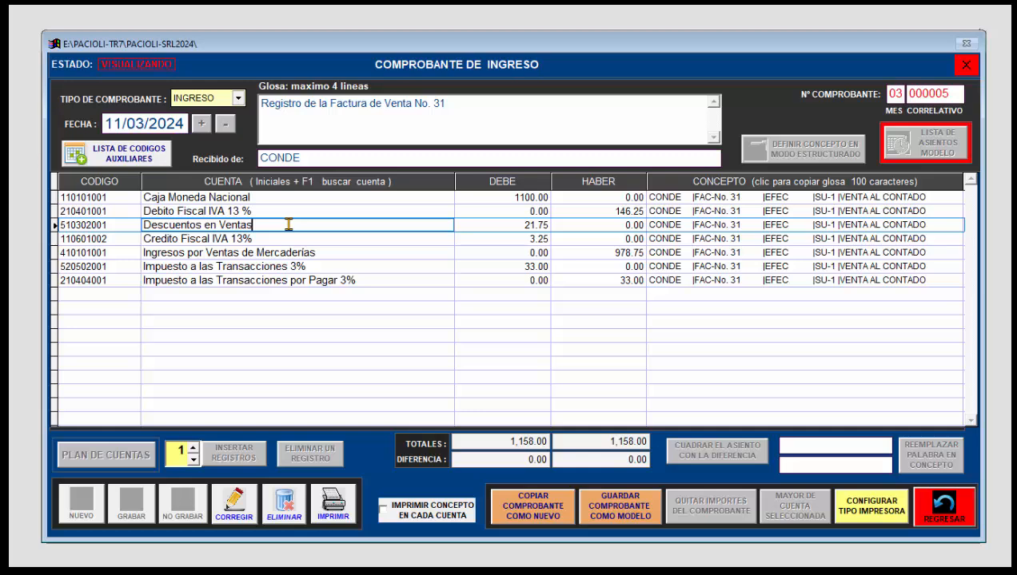
left_click(292, 234)
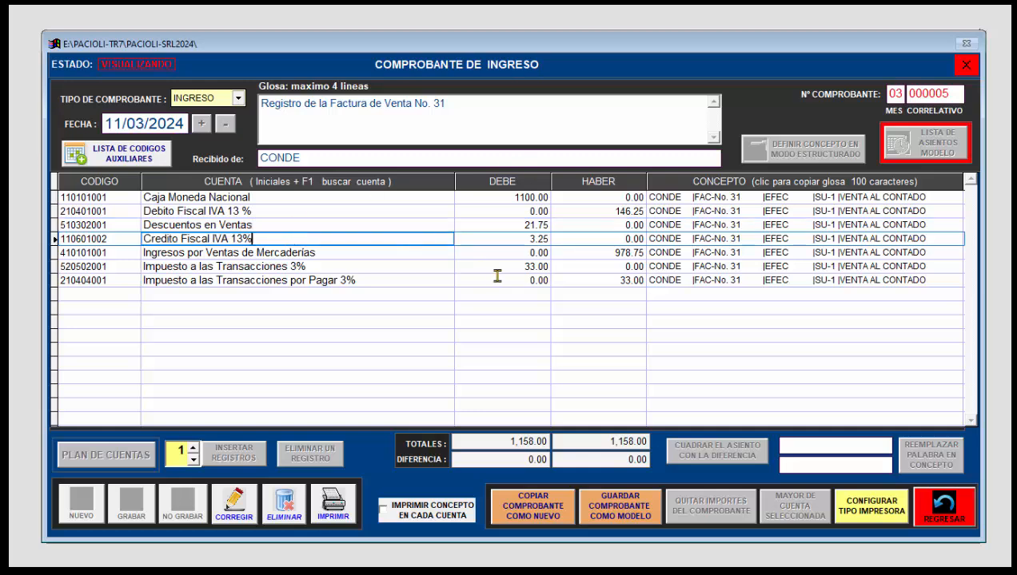
left_click(940, 507)
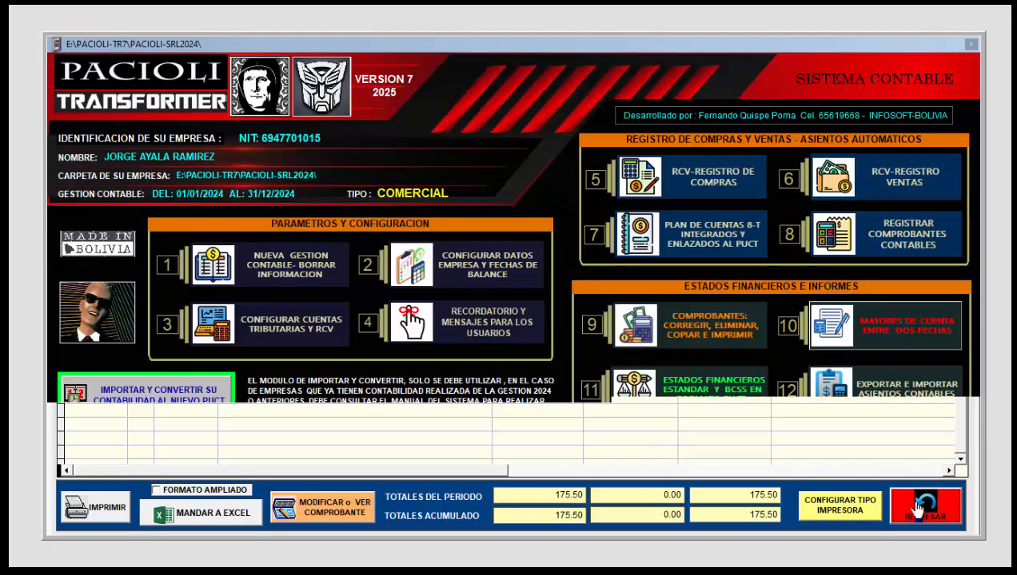
left_click(919, 503)
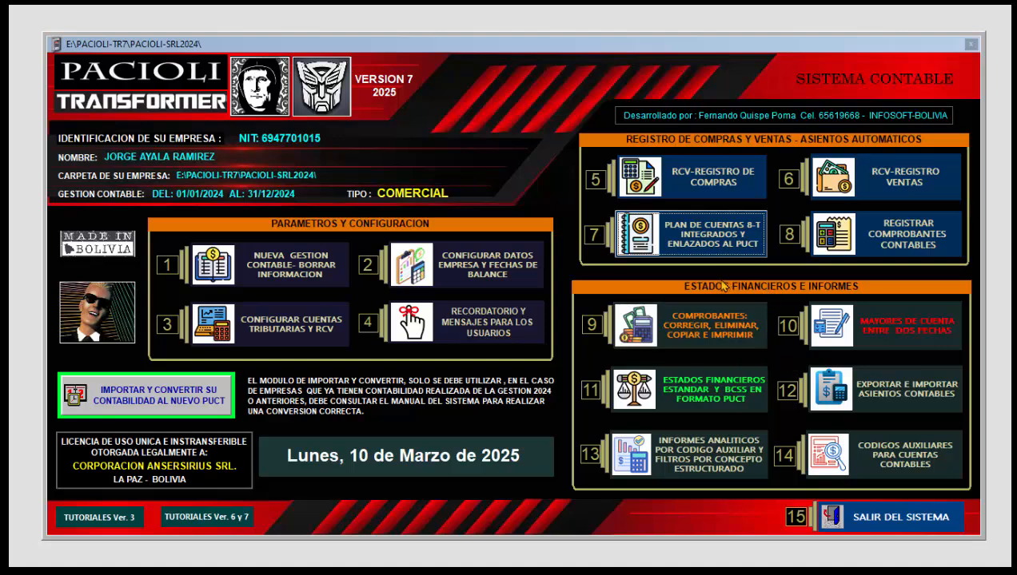
Step: Process the financial statements for 01/01/2024 to 31/12/2024 and display the balance general
left_click(678, 401)
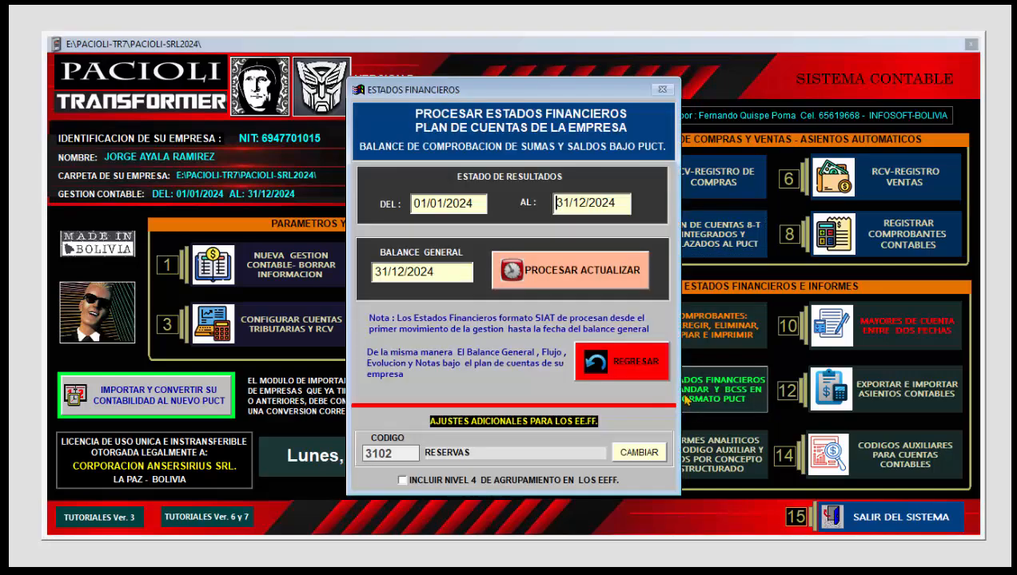
left_click(577, 274)
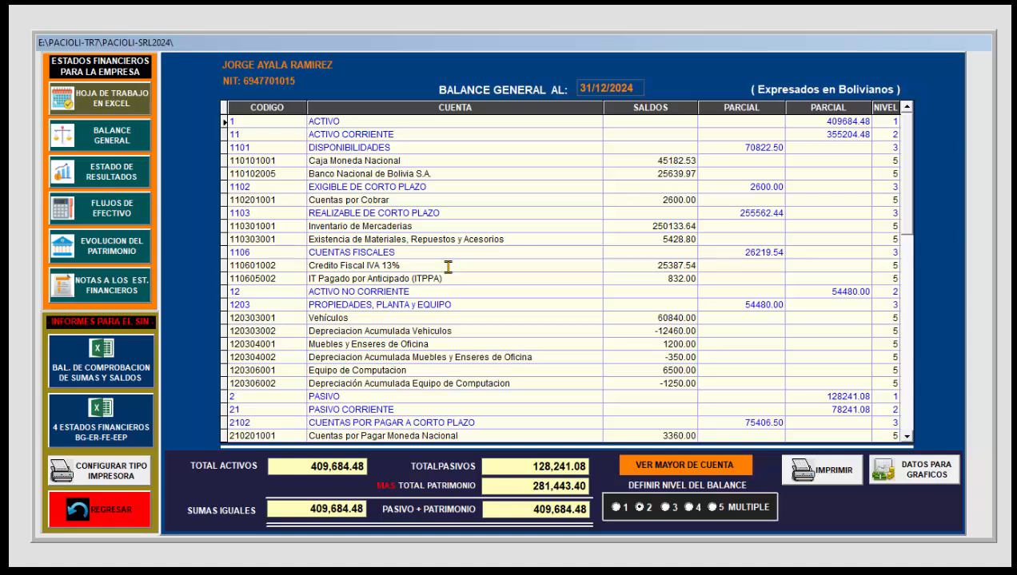
left_click(120, 139)
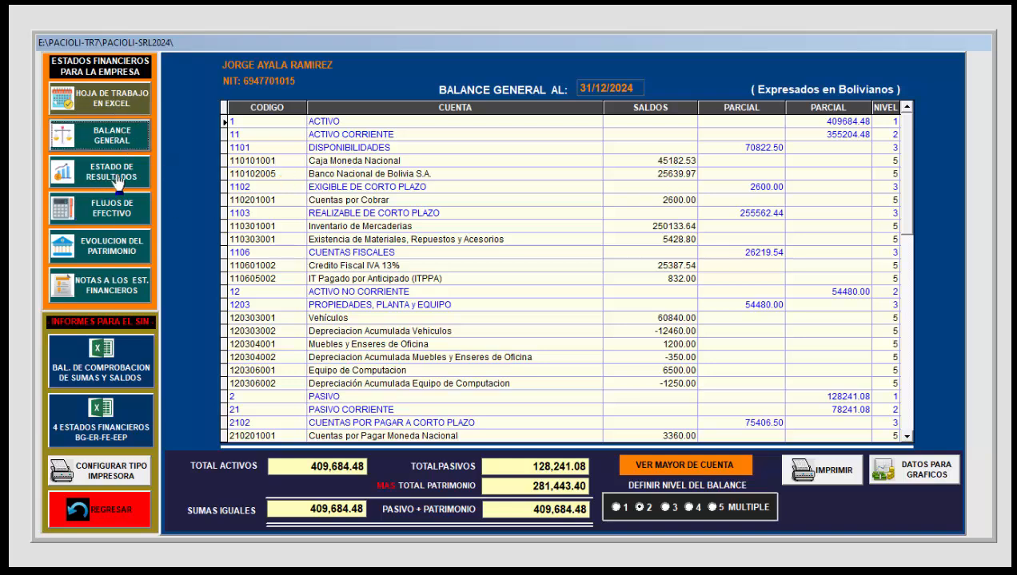
Step: View the estado de resultados, flujos de efectivo and evolución del patrimonio statements in turn
left_click(116, 177)
left_click(132, 221)
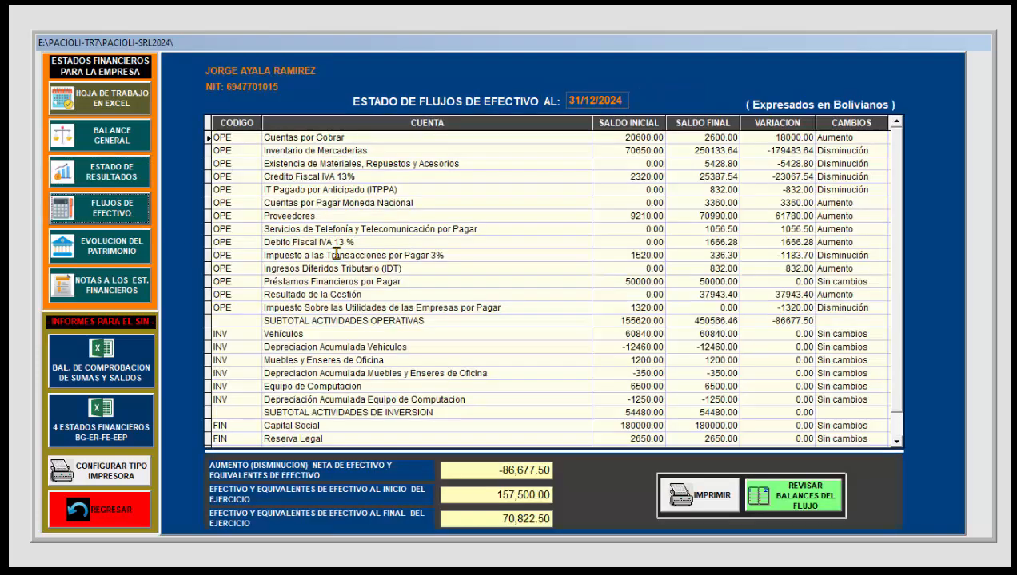
left_click(124, 254)
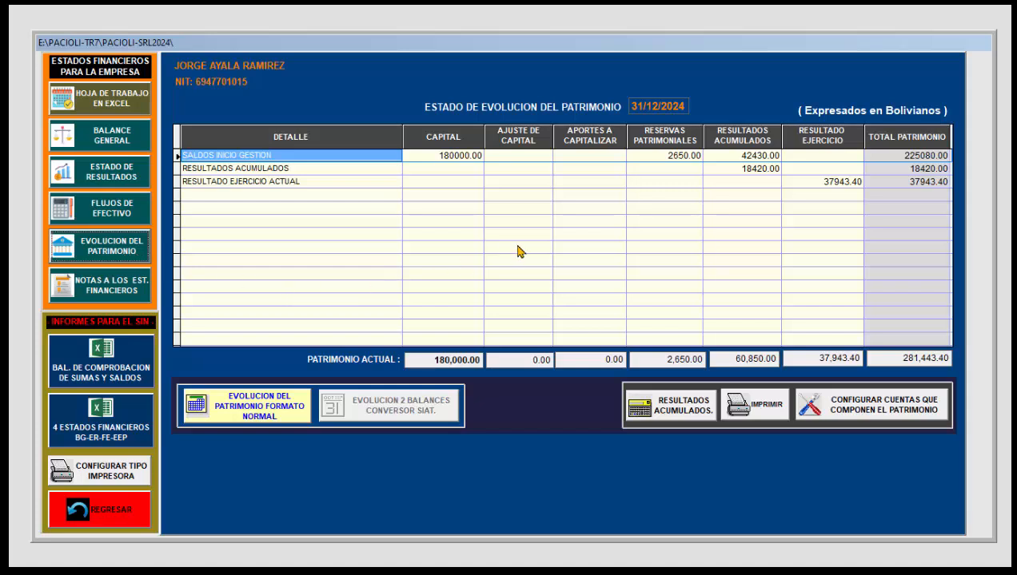
Step: Generate new notes to the financial statements, loading the company data into the constitution, activity, signature and Word file name fields
left_click(112, 291)
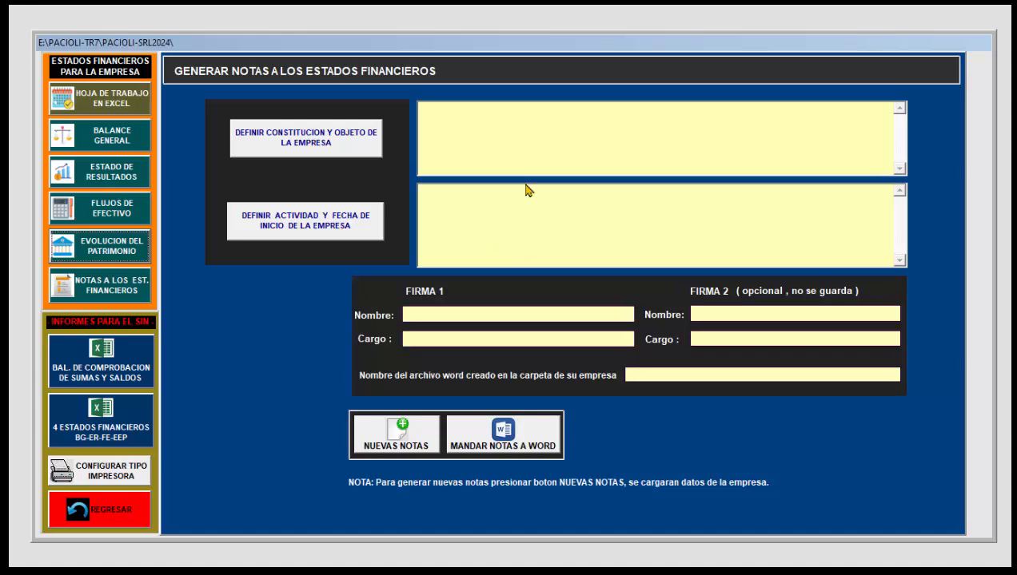
left_click(400, 432)
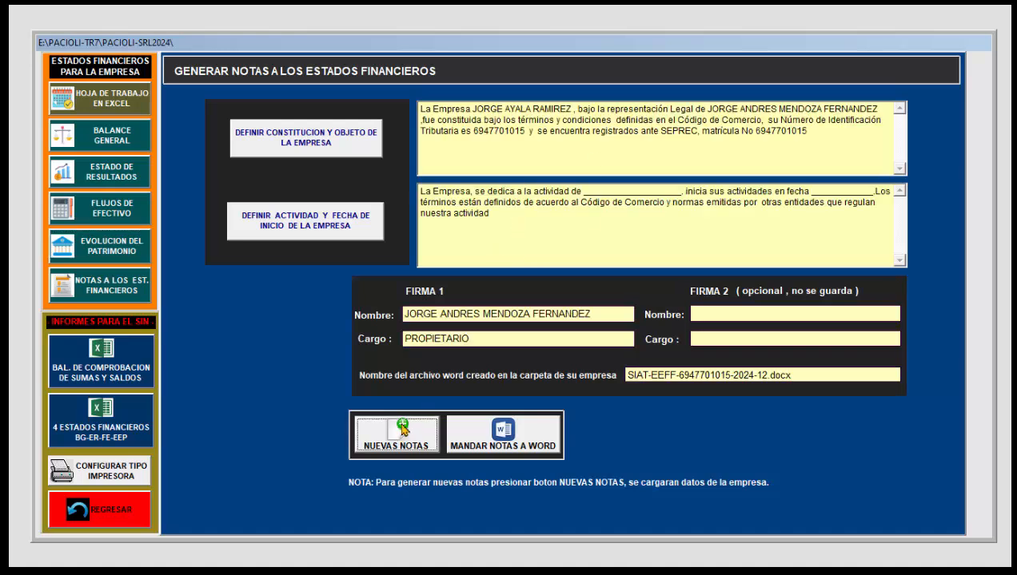
Step: Send the notes to the financial statements to Word and restore the document window to a smaller size
left_click(502, 433)
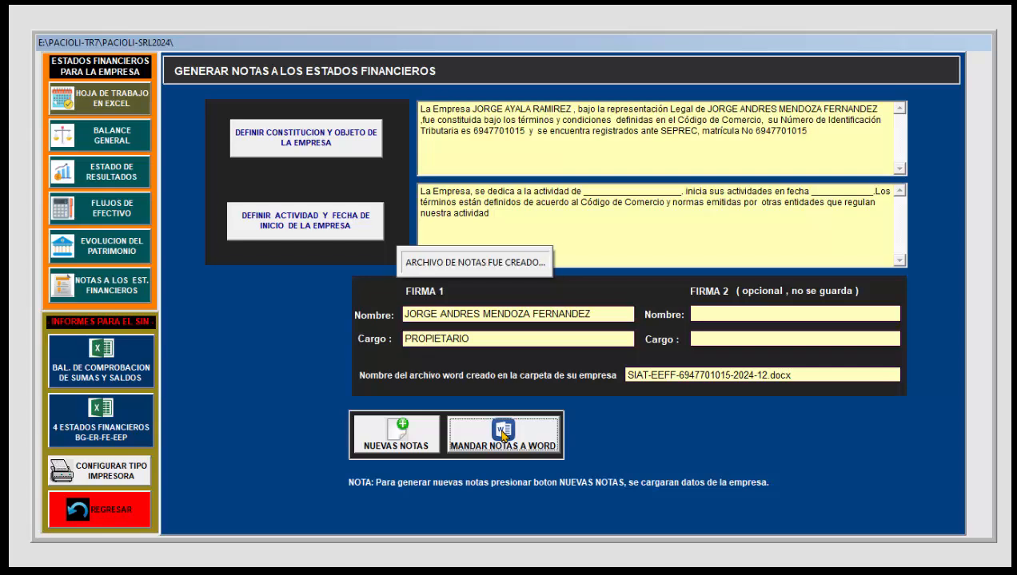
scroll(462, 357, "up", 3)
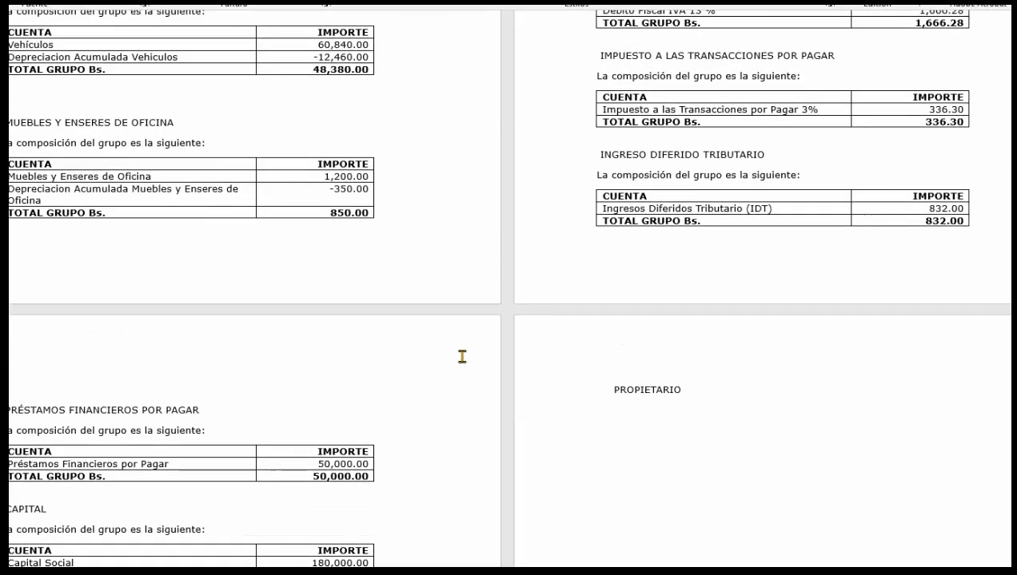
key("super+Down")
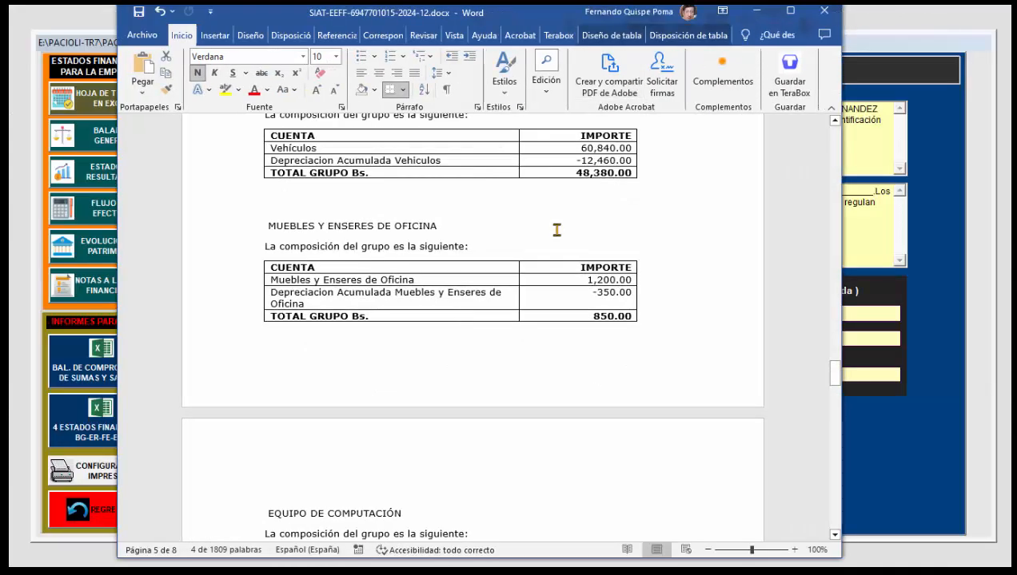
Step: Review the exported notes from NOTA 1 through the account group compositions, and close the document without saving changes
scroll(557, 342, "up", 20)
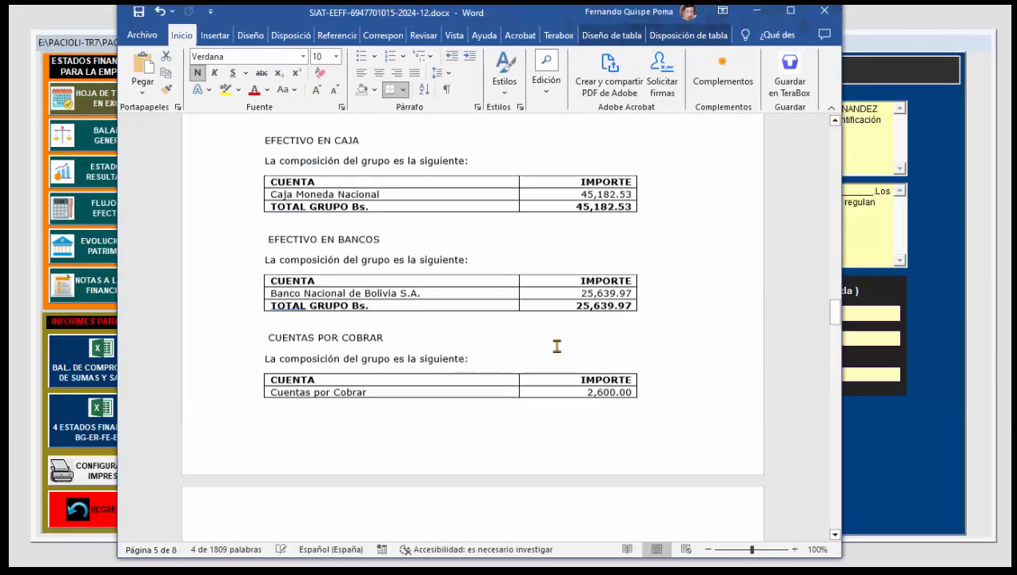
scroll(558, 341, "up", 20)
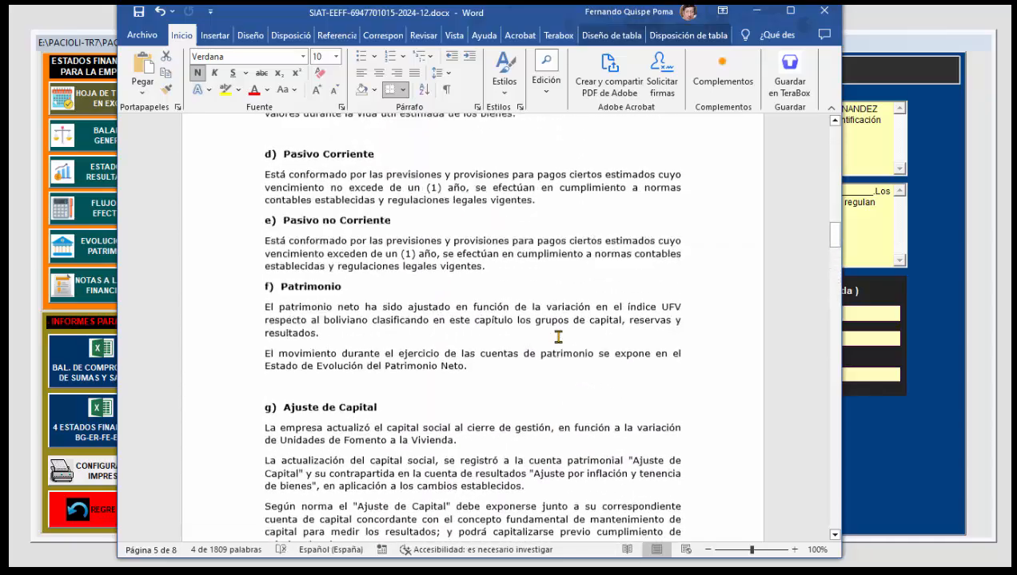
scroll(546, 326, "up", 20)
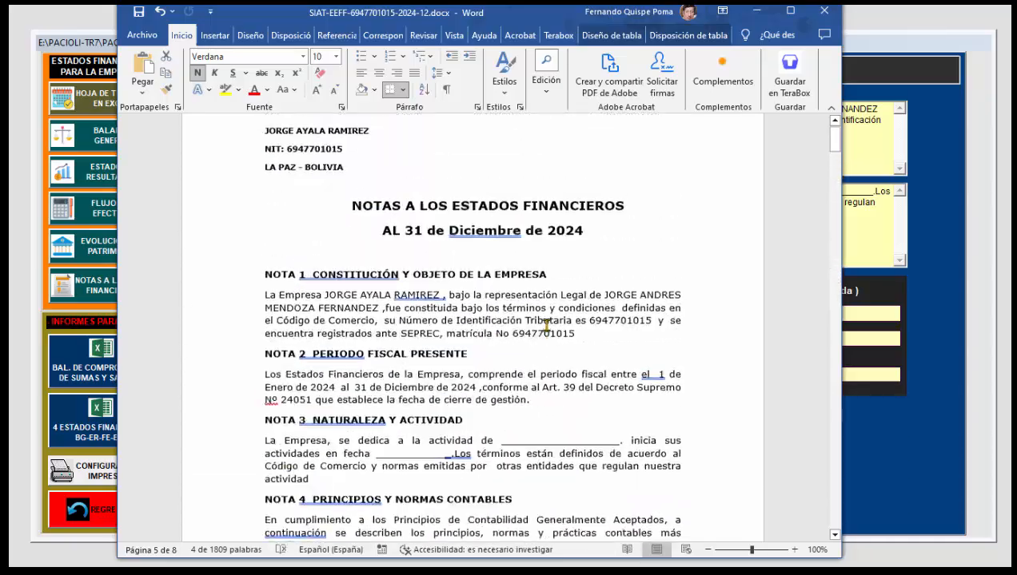
scroll(546, 326, "down", 20)
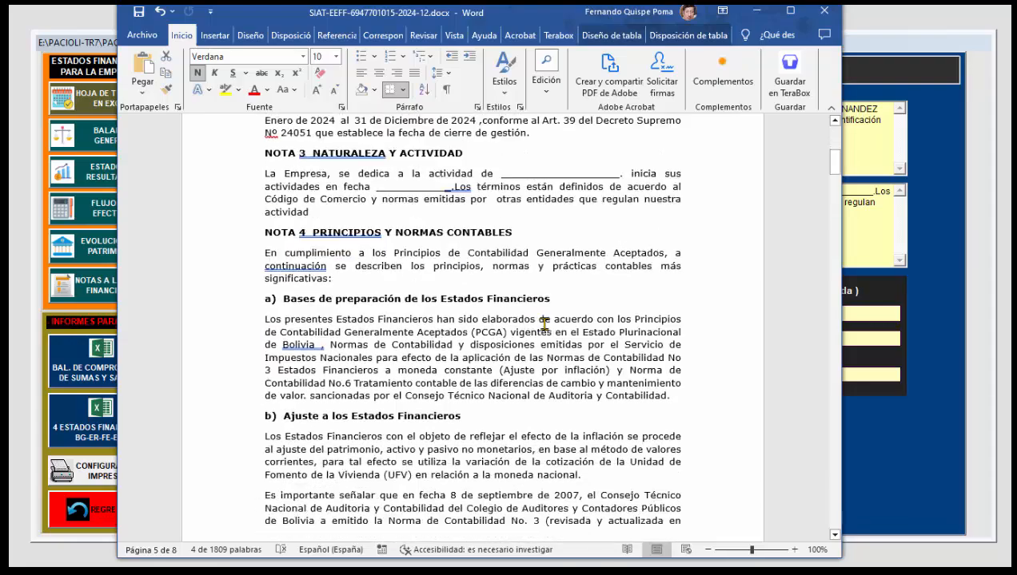
scroll(542, 322, "down", 15)
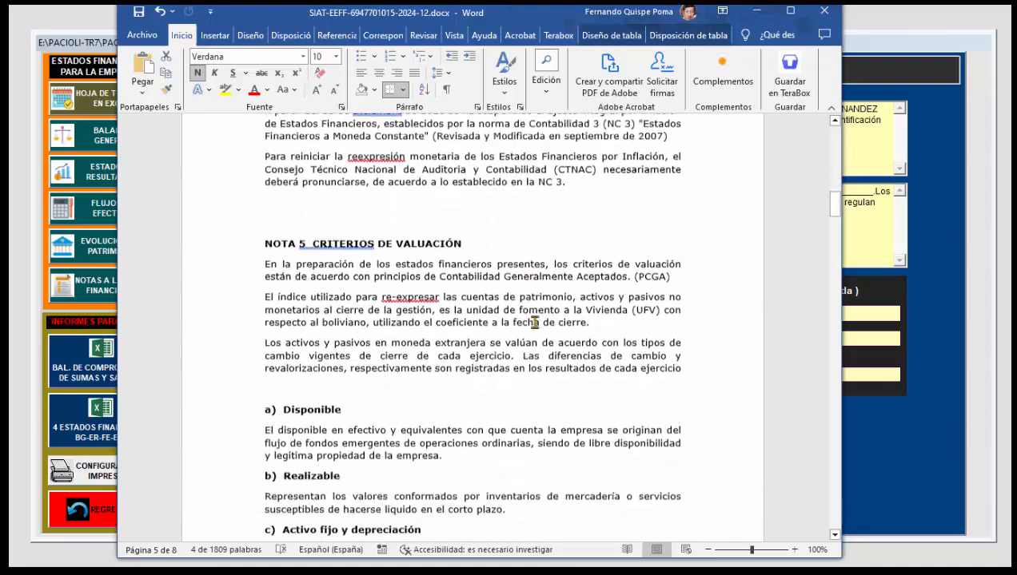
scroll(526, 326, "down", 10)
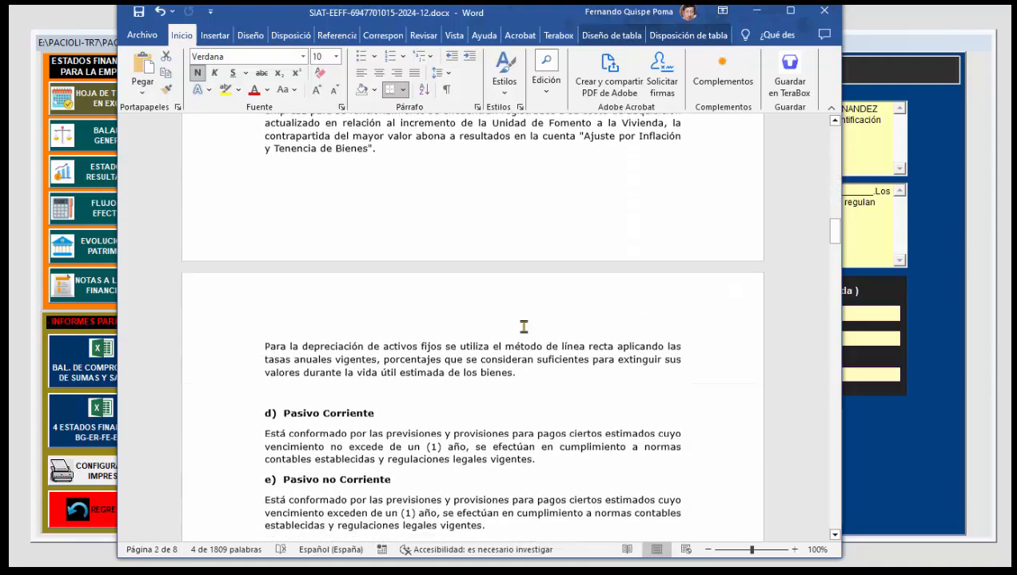
scroll(523, 326, "down", 10)
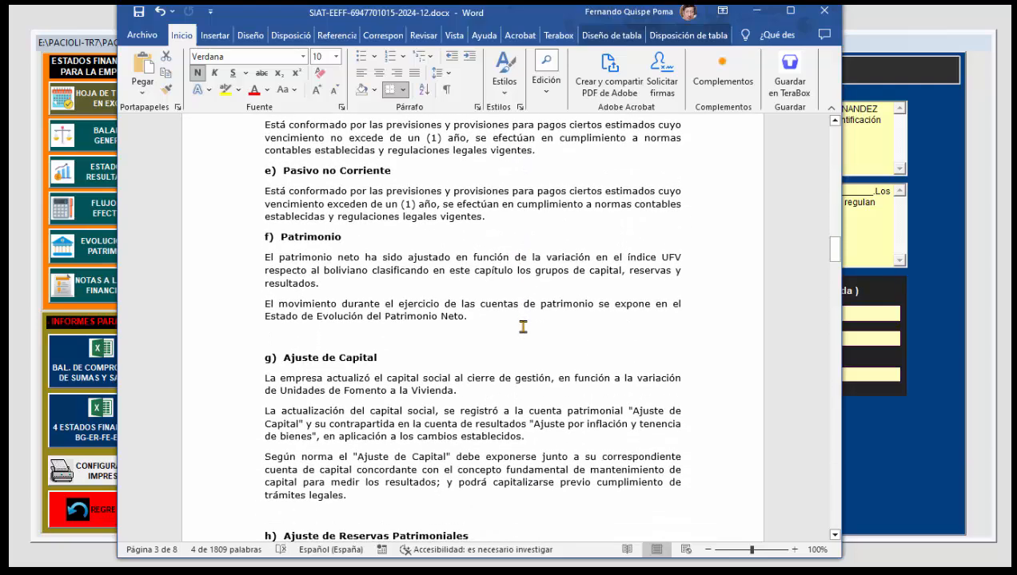
scroll(523, 326, "down", 12)
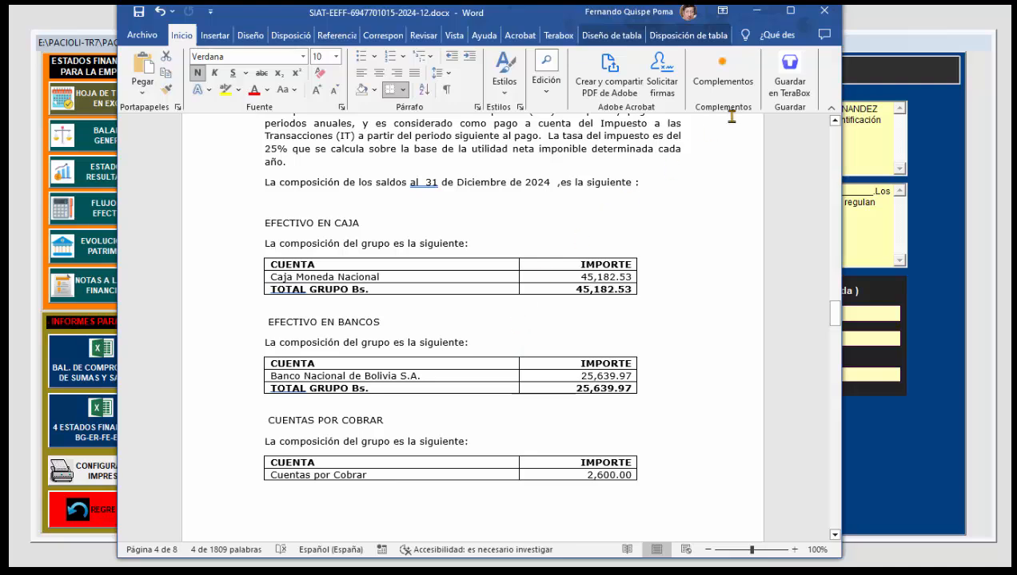
left_click(827, 13)
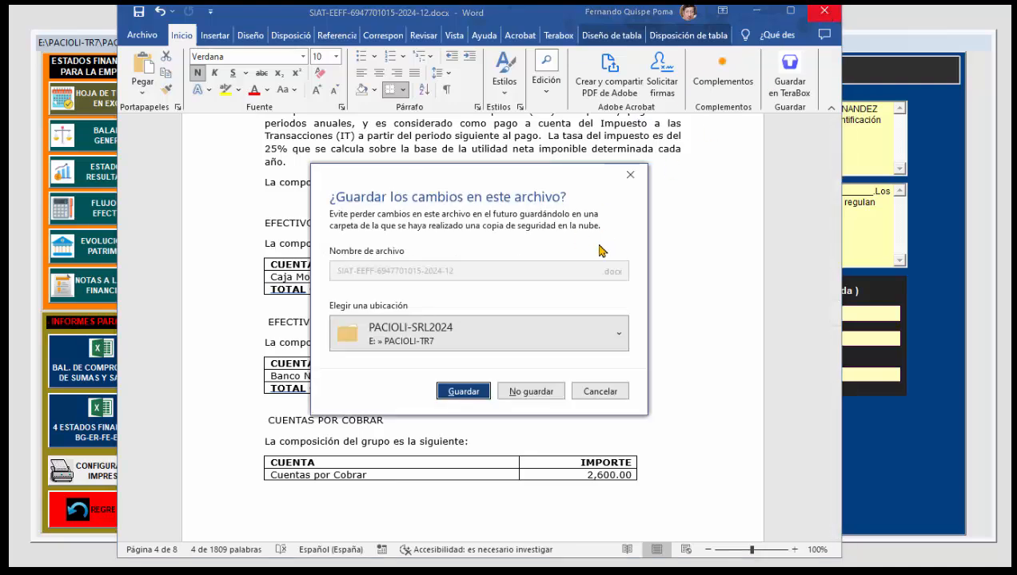
left_click(544, 391)
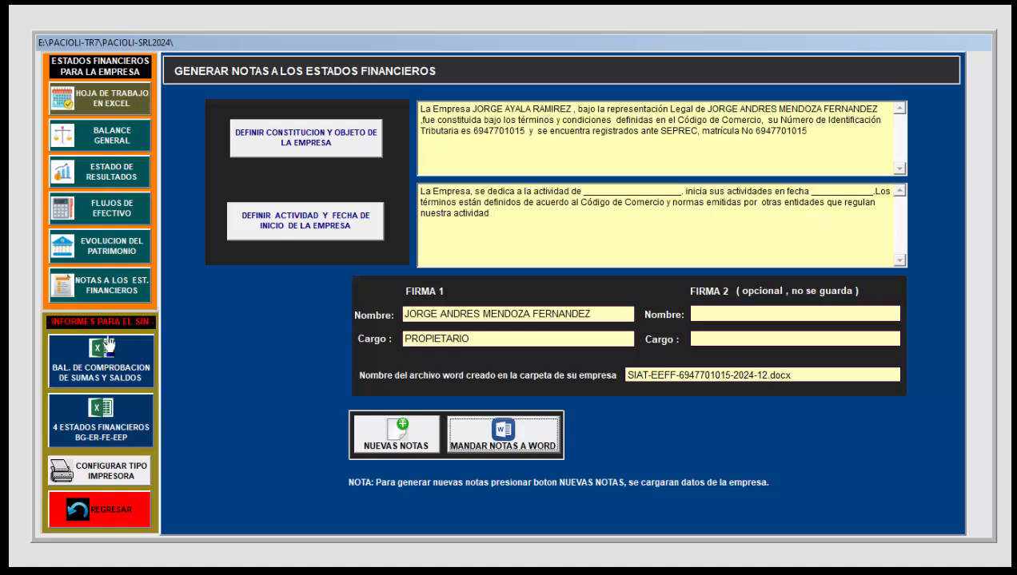
Step: Display the balance de comprobación de sumas y saldos for the SIN and look through its account rows
left_click(132, 363)
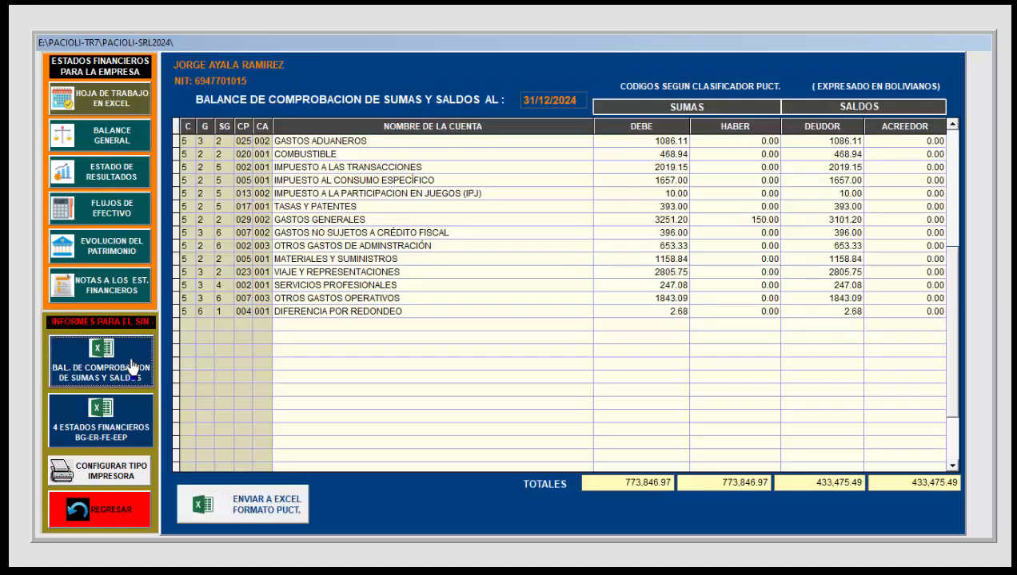
left_click(500, 302)
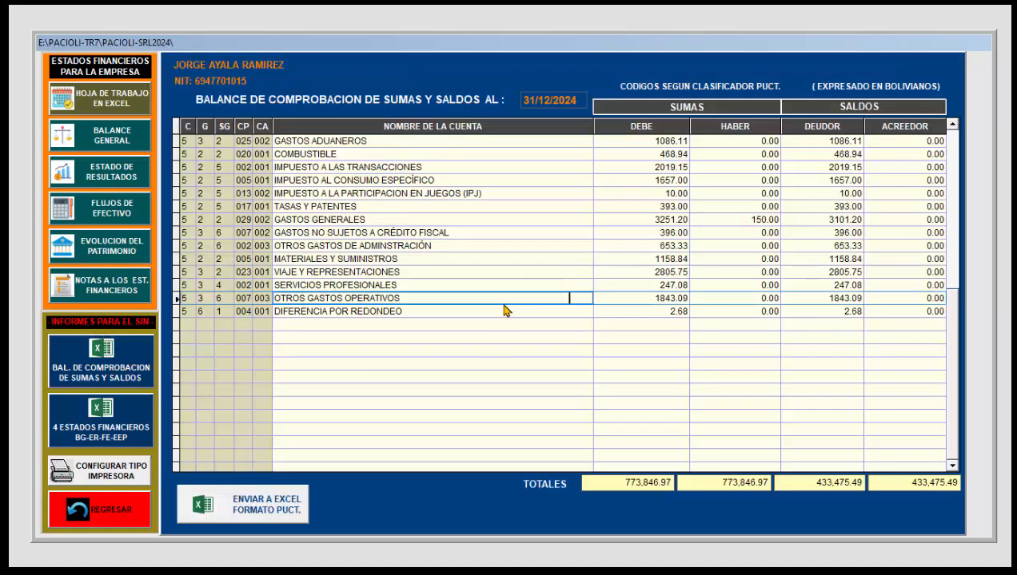
key("Up")
key("Up")
key("Up")
key("Up")
key("Up")
key("Up")
key("Up")
key("Up")
key("Up")
key("Up")
key("Up")
key("Up")
key("Up")
key("Up")
key("Up")
key("Up")
key("Up")
key("Up")
key("Up")
key("Up")
key("Up")
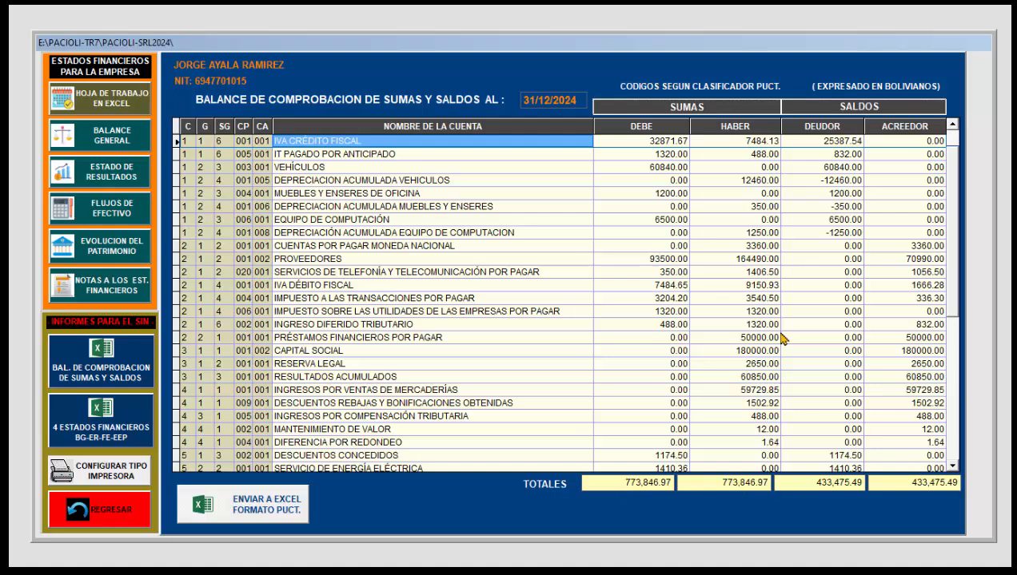
Step: Export the balance de comprobación to Excel in PUCT format, review its accounts and totals, and close the workbook
left_click(288, 507)
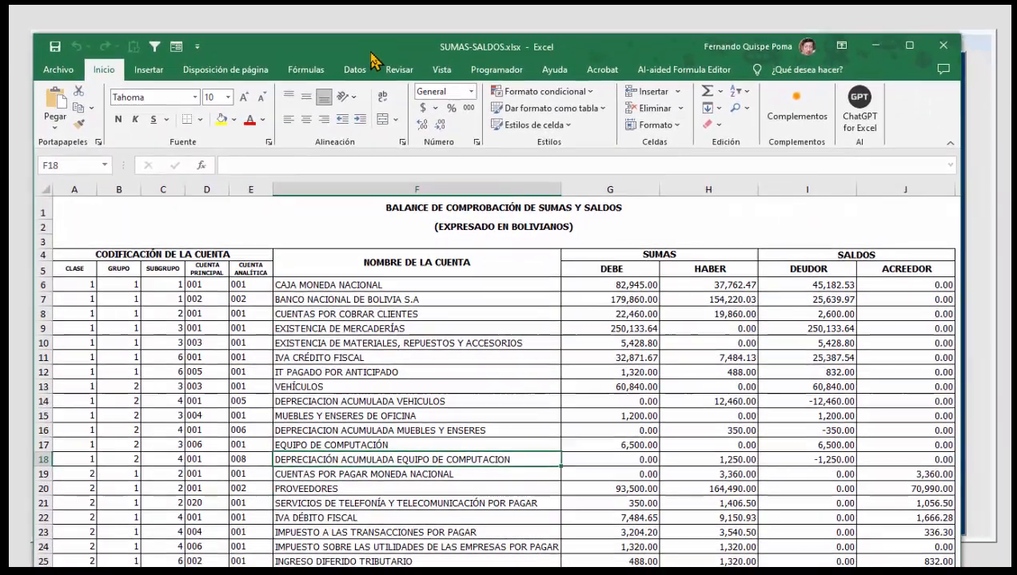
scroll(436, 334, "down", 6)
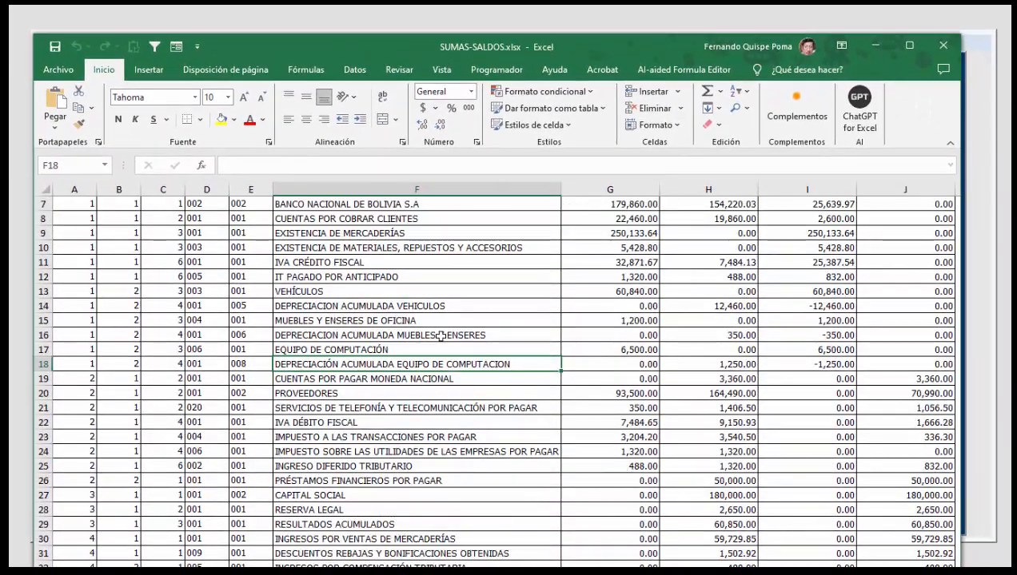
scroll(441, 336, "down", 8)
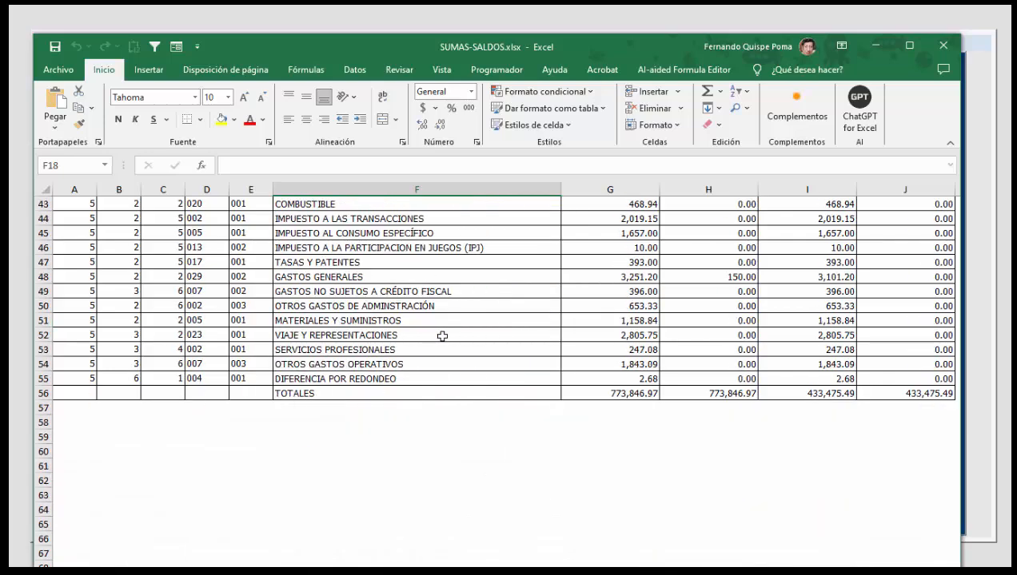
scroll(441, 335, "up", 13)
scroll(450, 348, "up", 1)
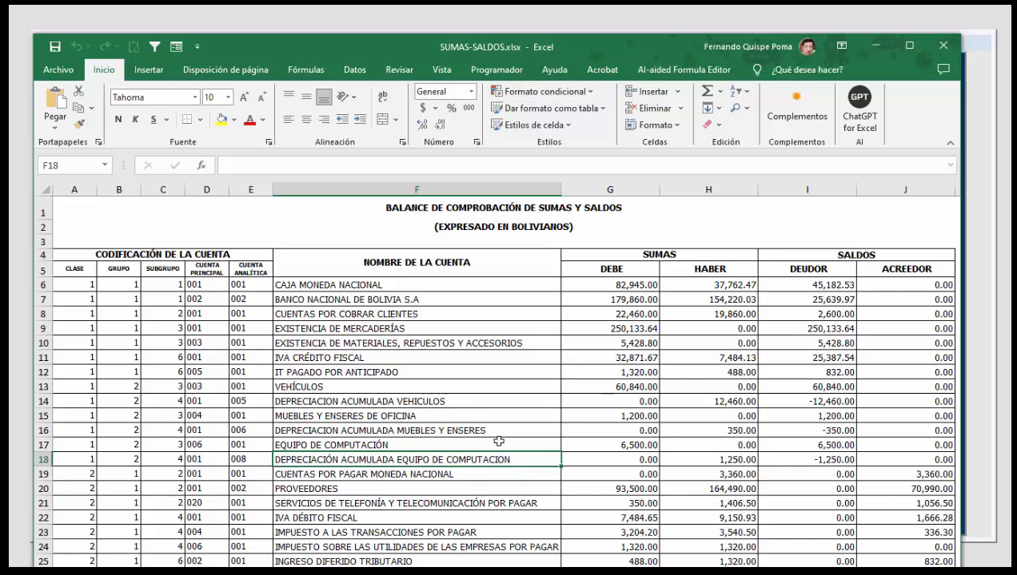
left_click(944, 48)
left_click(538, 305)
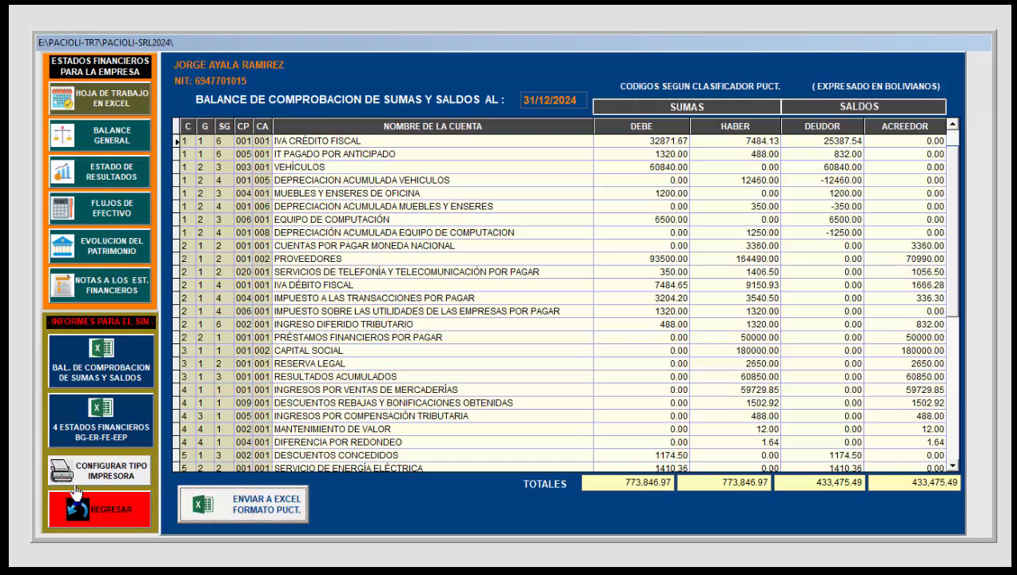
Step: Export the four SIN financial statements to Excel and examine the assets, liabilities and equity on the Balance General sheet
left_click(119, 430)
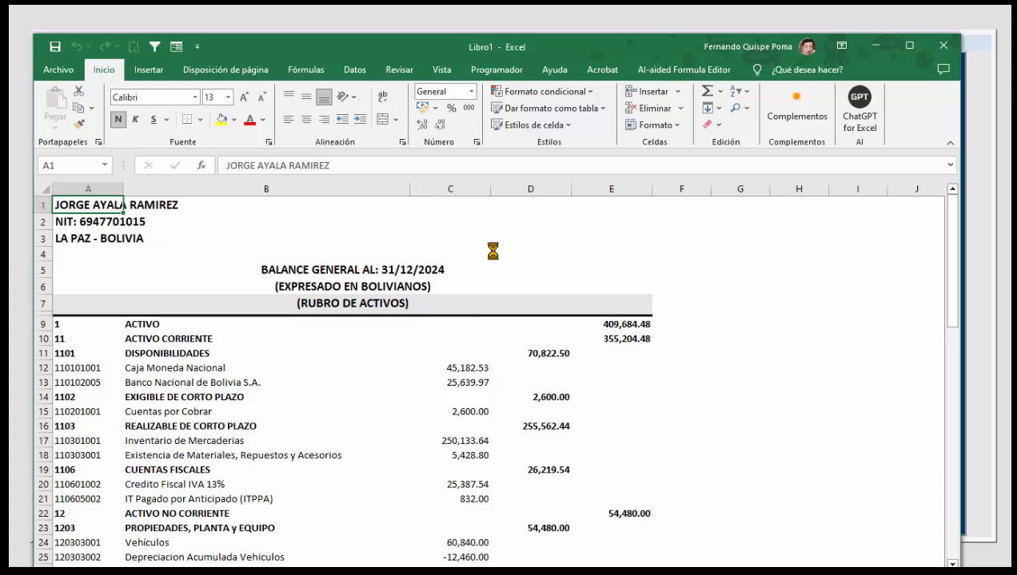
left_click_drag(546, 63, 550, 42)
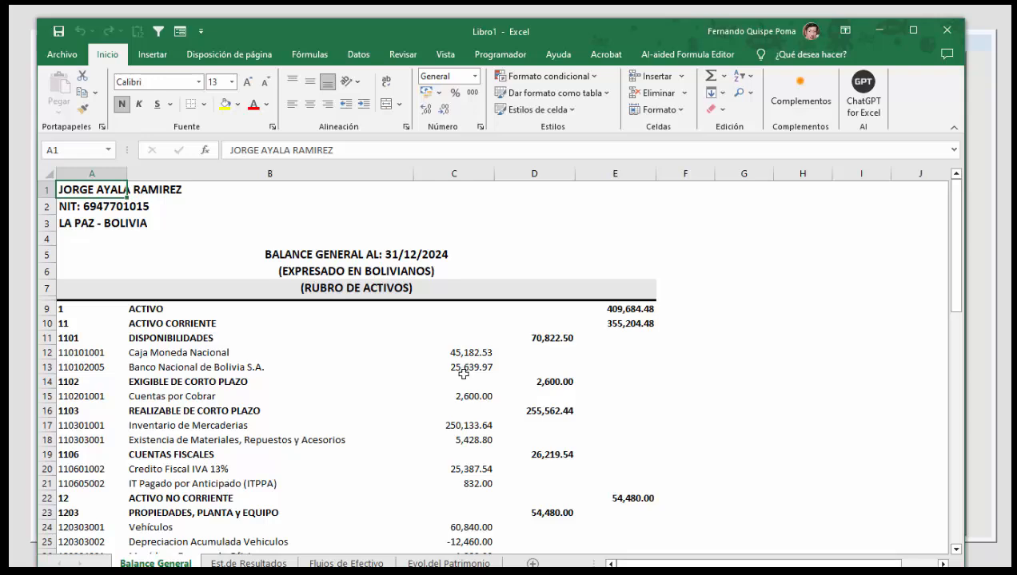
scroll(464, 373, "down", 1)
scroll(464, 376, "down", 9)
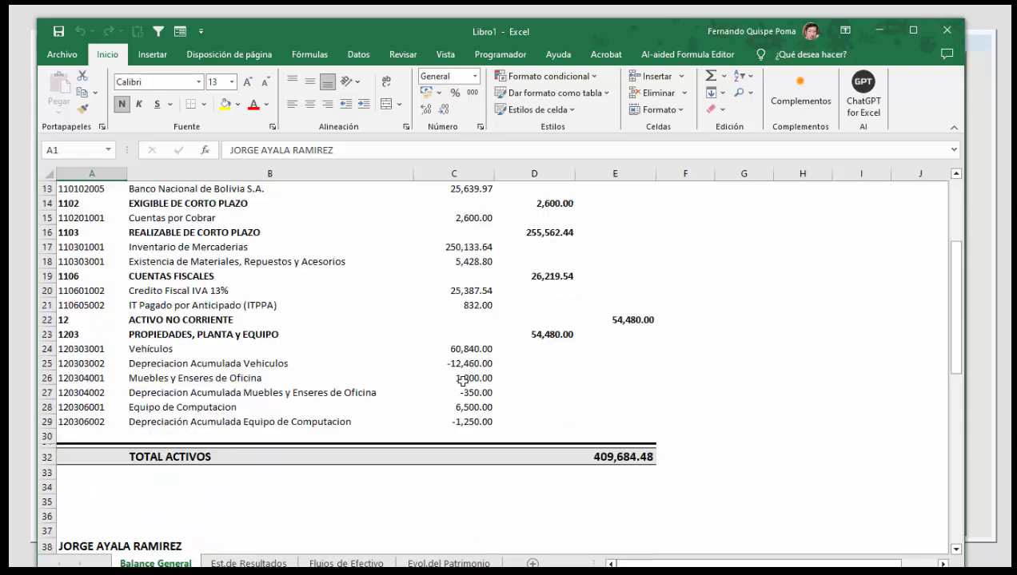
scroll(466, 392, "down", 8)
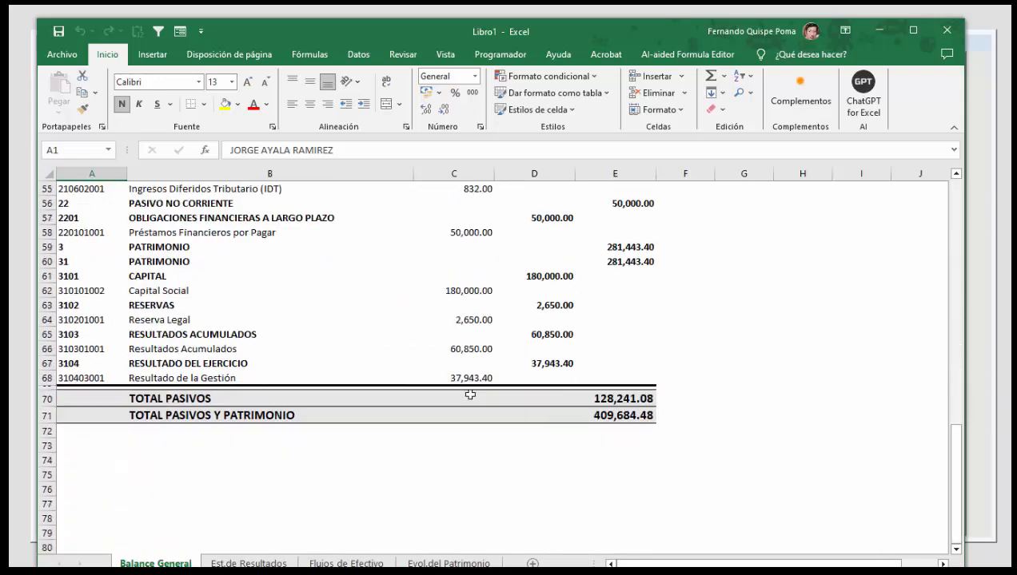
scroll(467, 394, "up", 2)
scroll(470, 395, "up", 16)
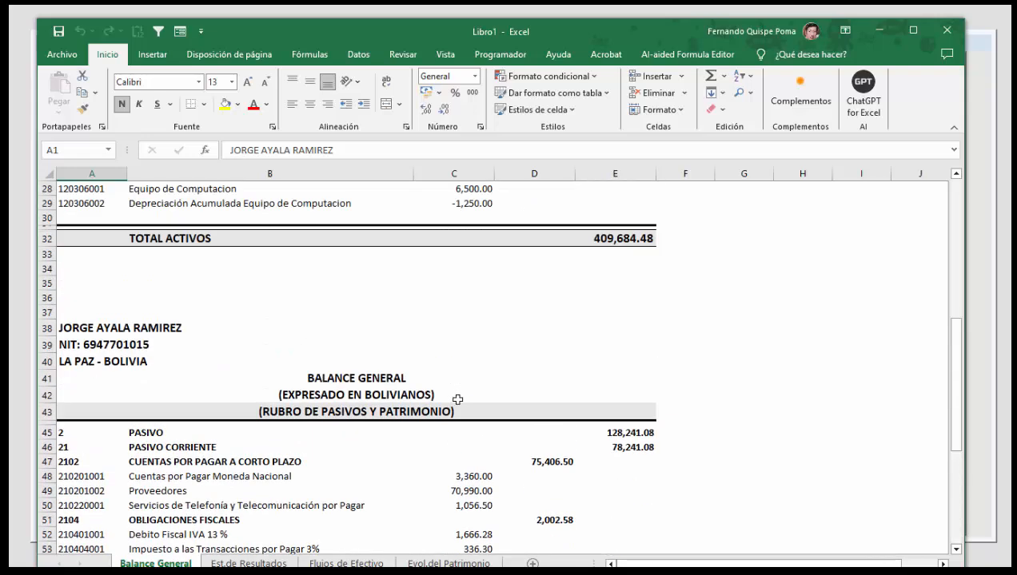
scroll(447, 395, "down", 2)
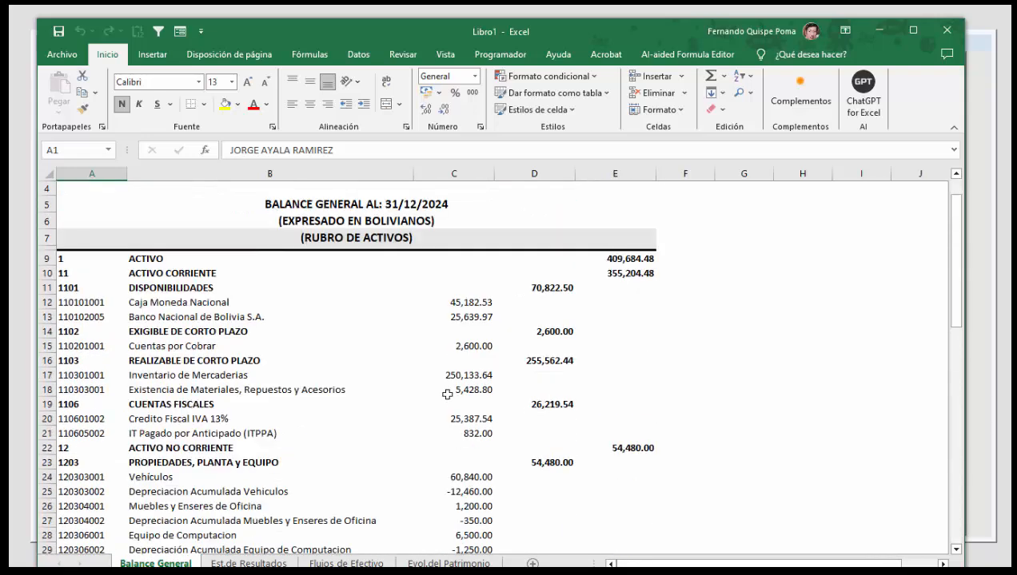
scroll(447, 395, "up", 2)
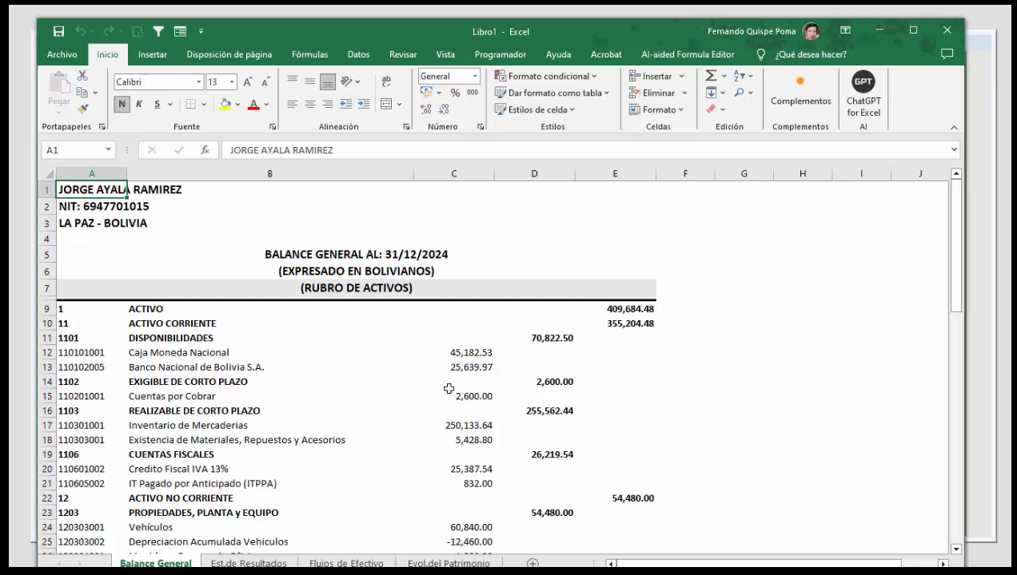
scroll(449, 389, "down", 2)
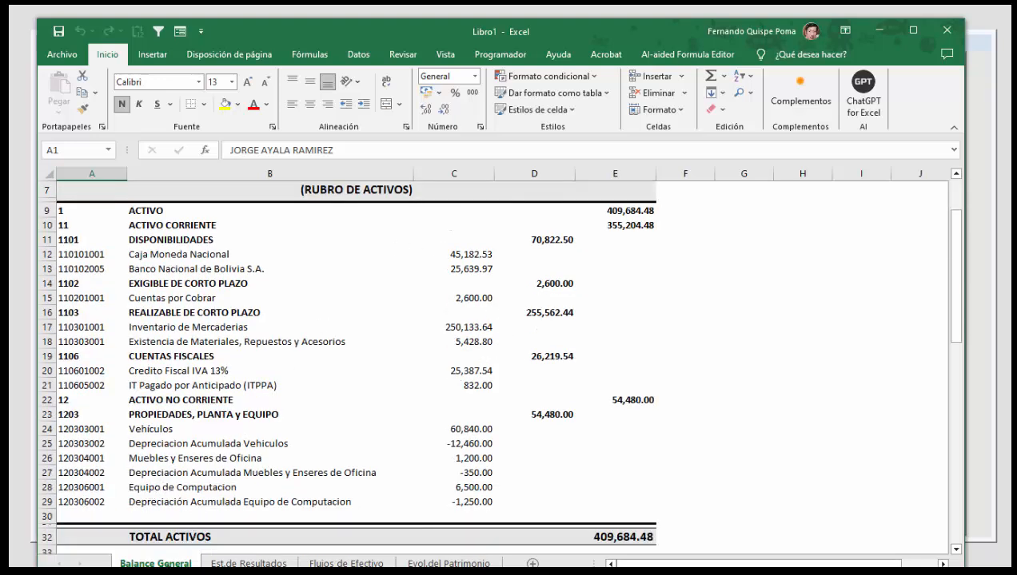
Step: Review the Estado de Resultados, Flujos de Efectivo and Evolución del Patrimonio sheets, and close the workbook without saving
left_click(247, 557)
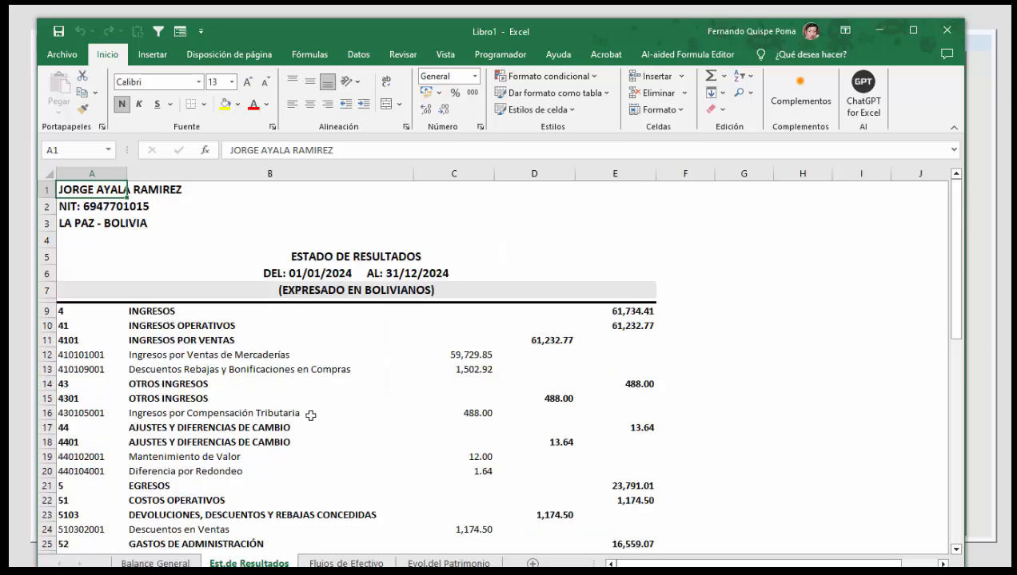
scroll(313, 431, "down", 7)
scroll(317, 444, "down", 6)
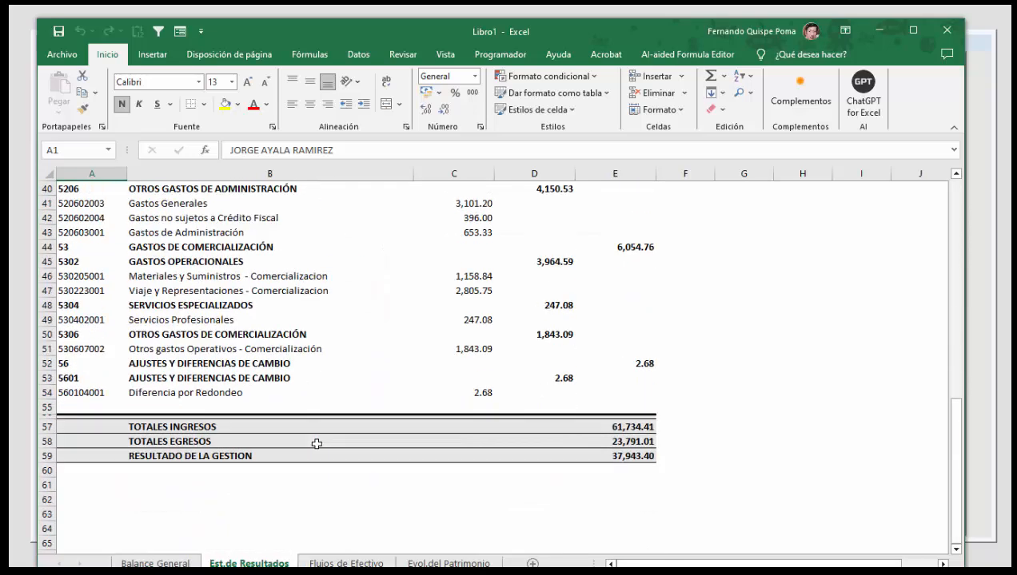
left_click(346, 564)
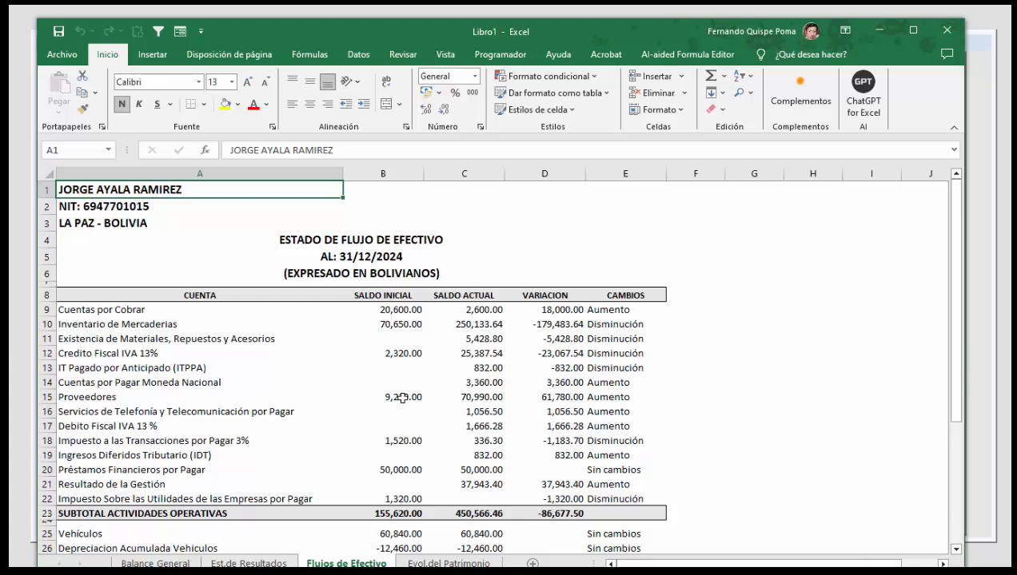
scroll(399, 399, "down", 9)
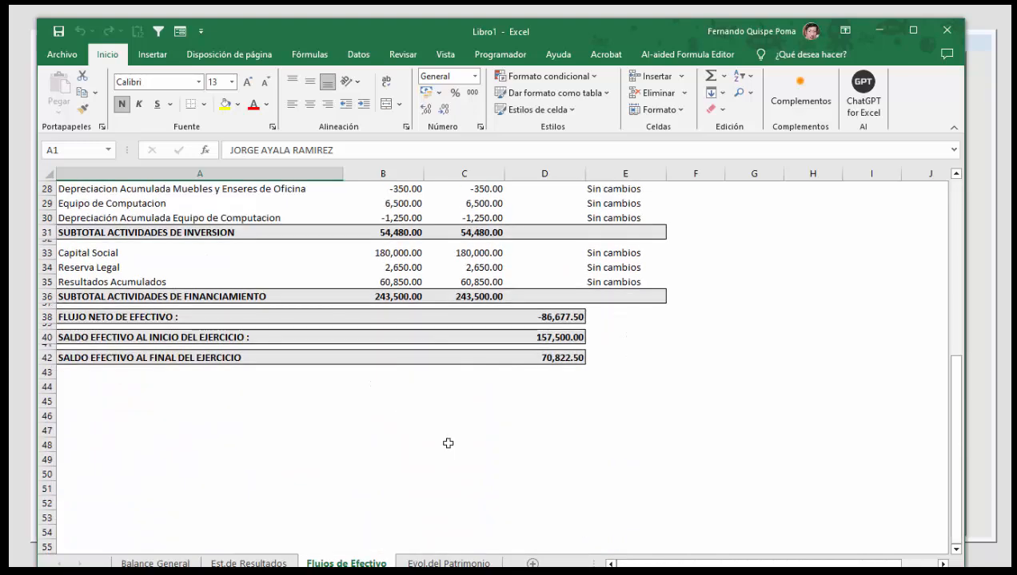
left_click(452, 562)
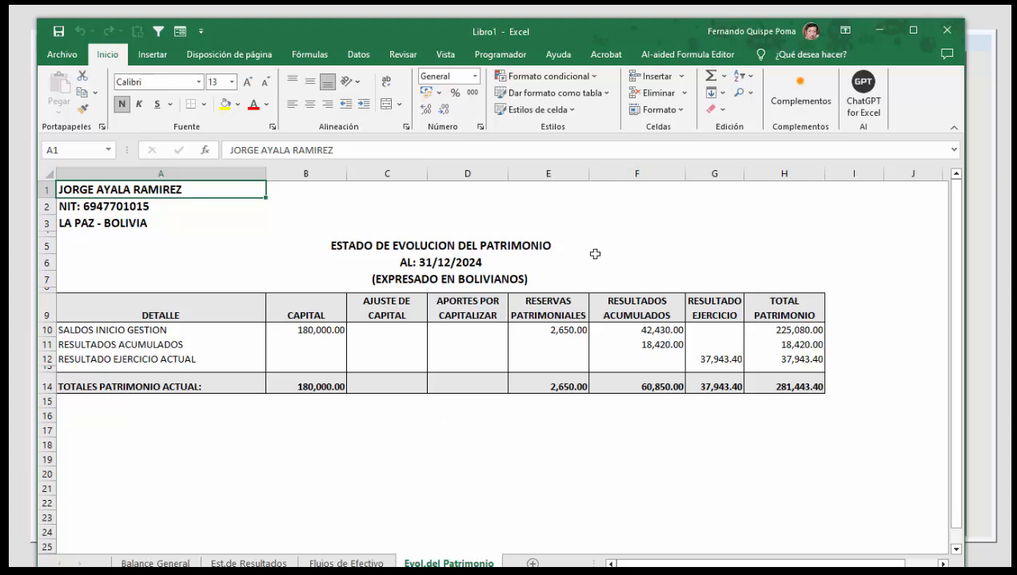
left_click(946, 30)
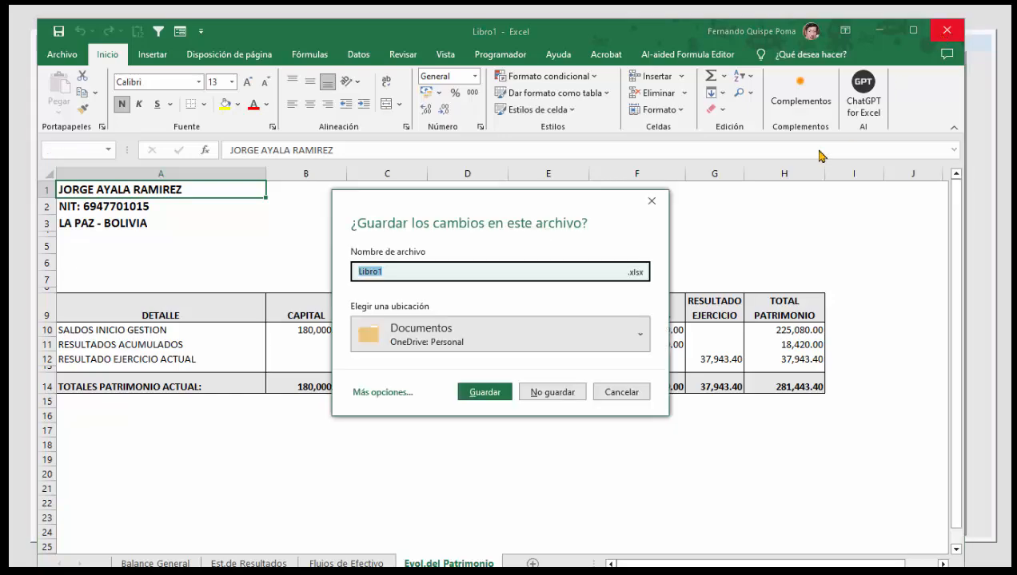
left_click(567, 393)
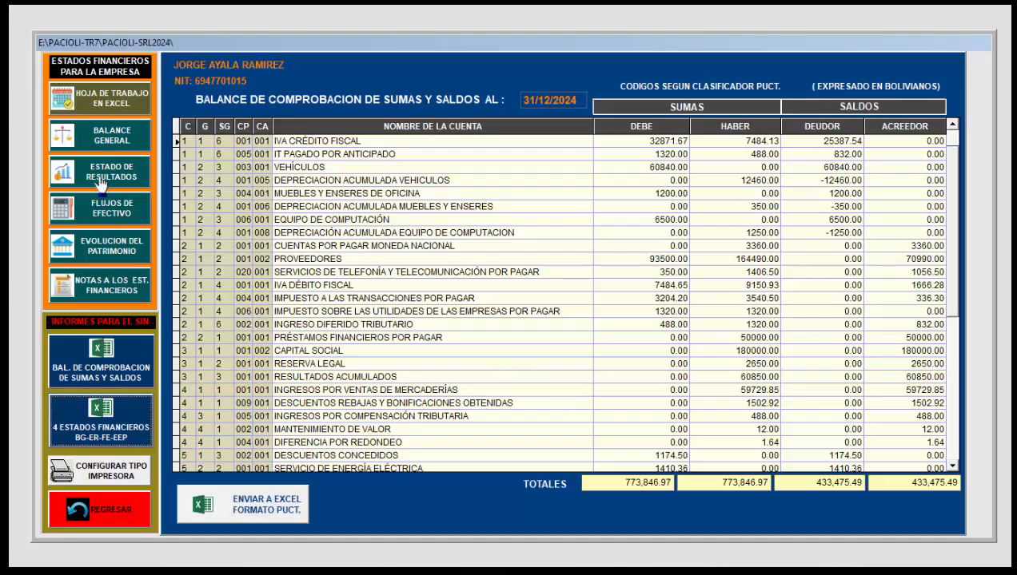
Step: Preview the printed Balance General, review its Rubro de Activos page, and close that preview
left_click(124, 152)
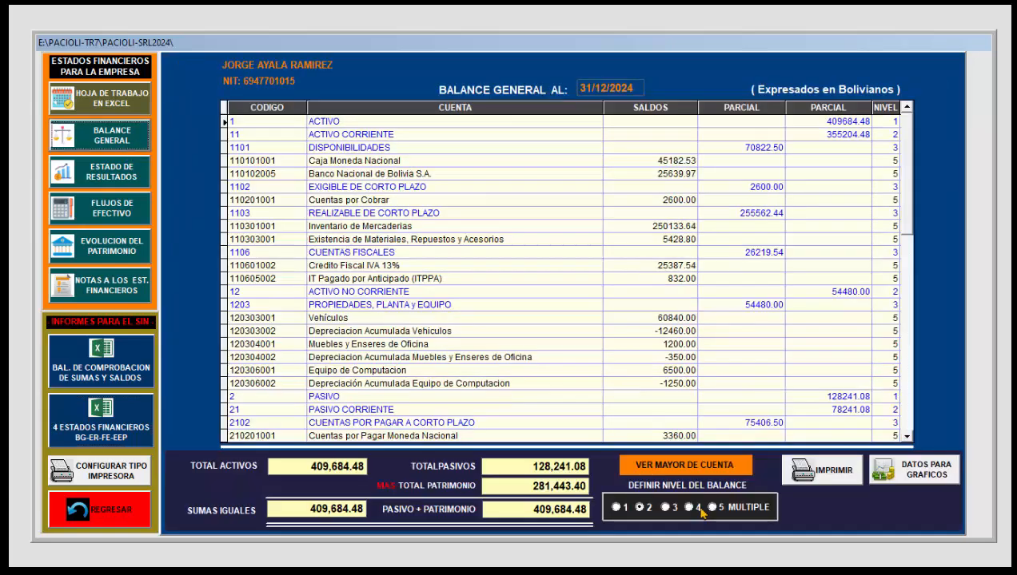
left_click(814, 472)
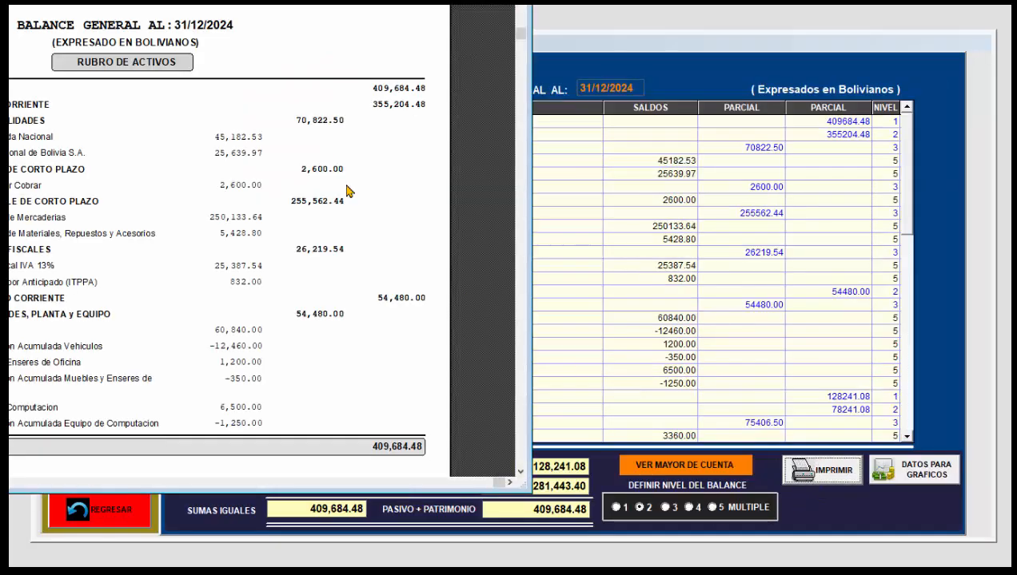
left_click_drag(294, 5, 627, 33)
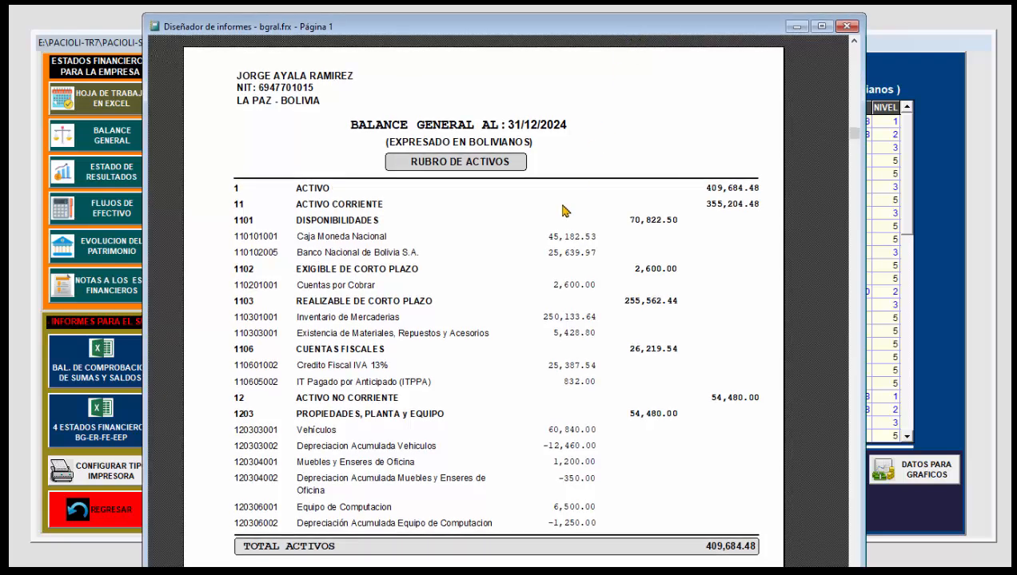
scroll(550, 248, "down", 1)
scroll(538, 295, "down", 5)
scroll(530, 300, "up", 3)
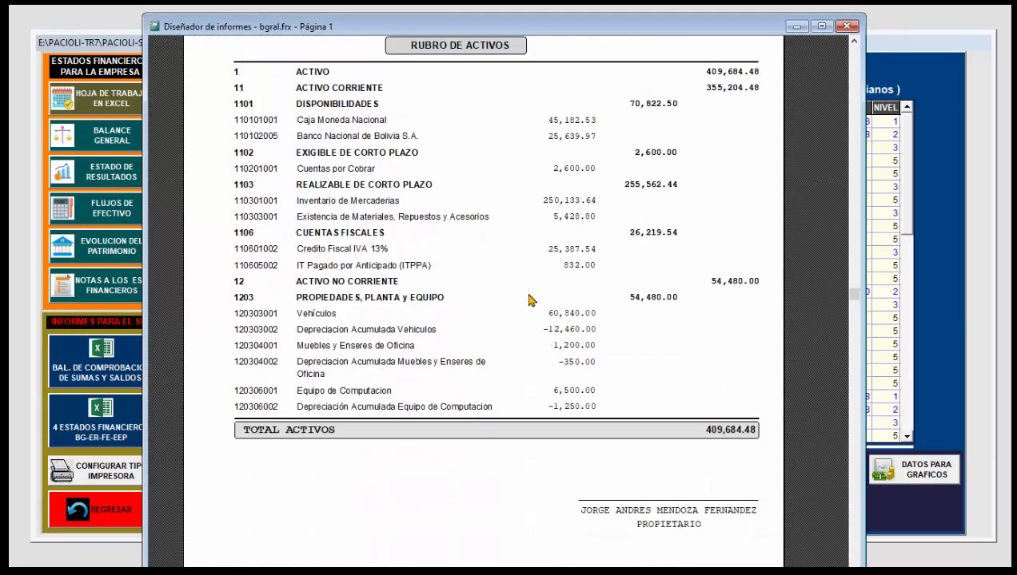
left_click(846, 25)
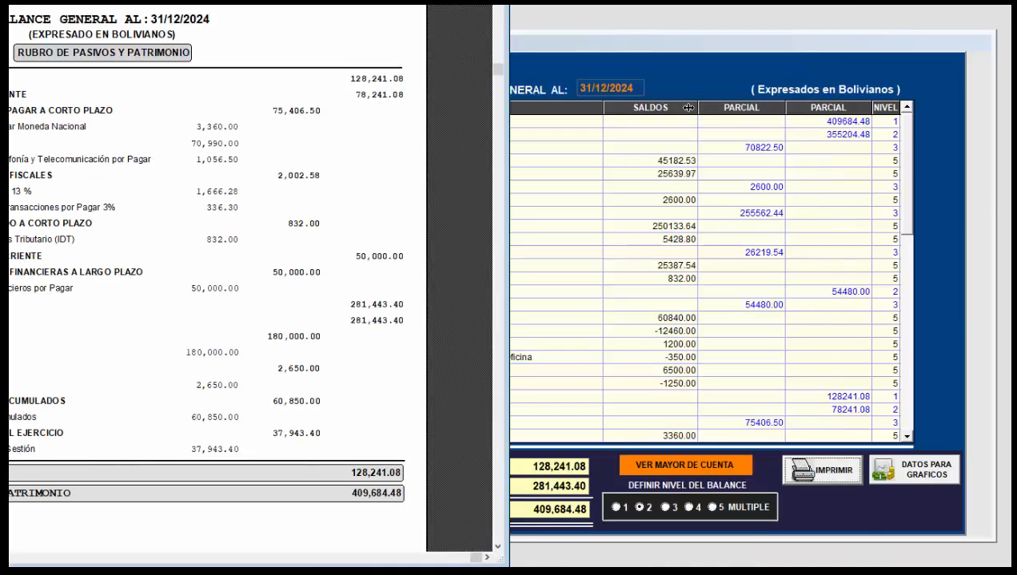
Step: Review the Rubro de Pasivos y Patrimonio print preview down to the totals and signature, and close it
left_click_drag(280, 3, 612, 29)
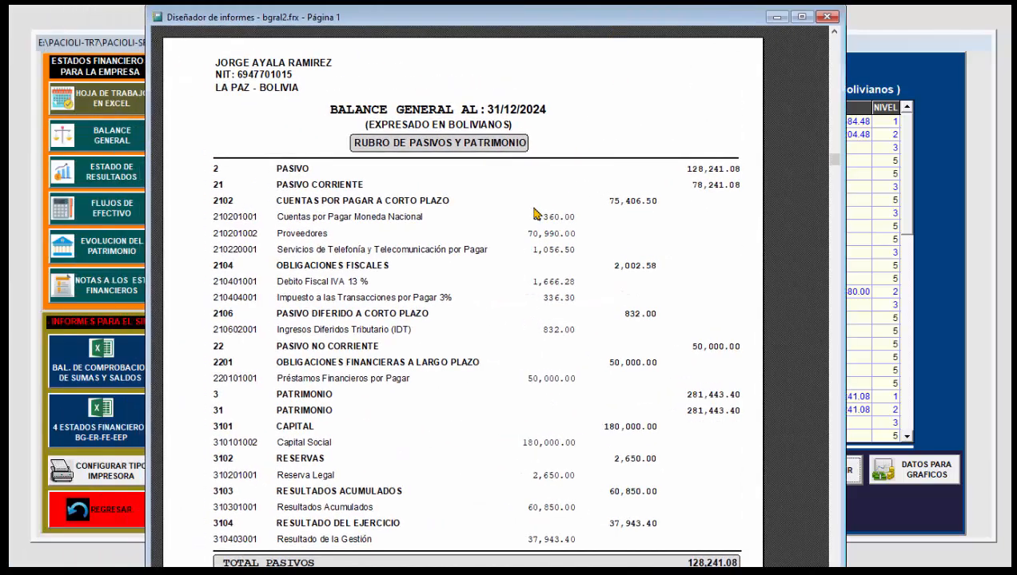
scroll(533, 212, "down", 1)
scroll(536, 218, "down", 3)
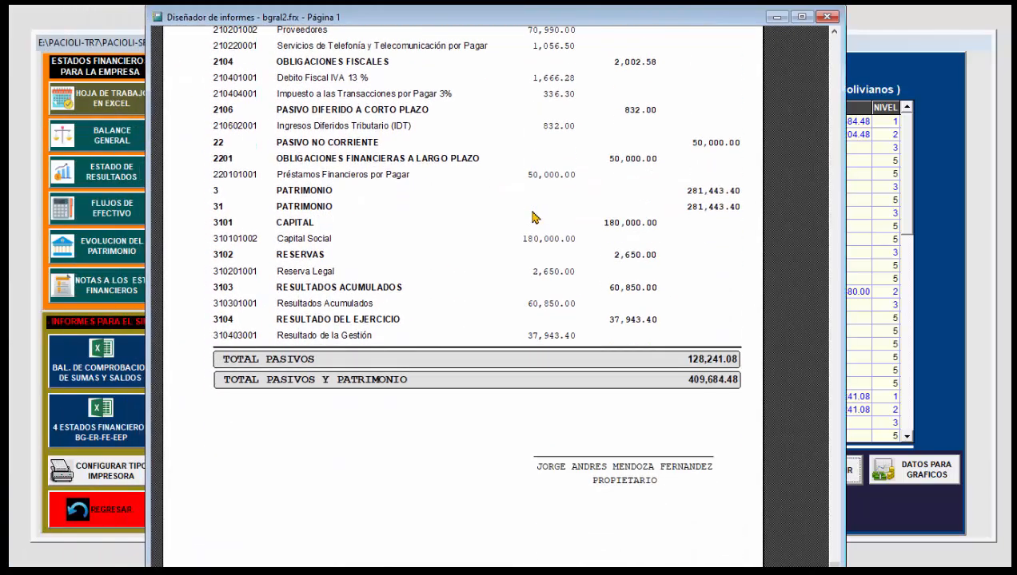
scroll(532, 227, "up", 4)
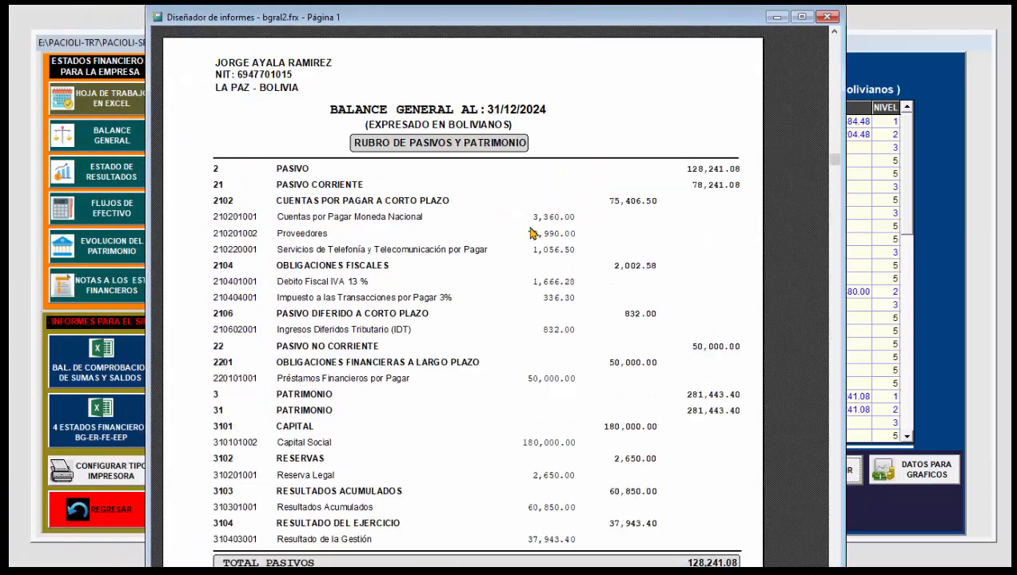
left_click(827, 16)
Step: Open the print preview of the Estado de Resultados and enlarge its window to show the full page width
left_click(106, 173)
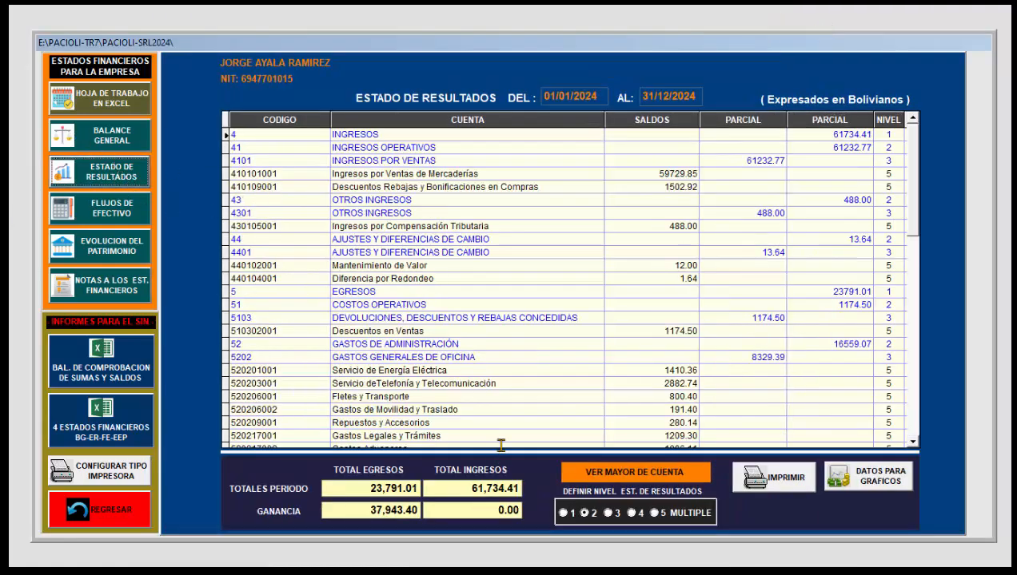
left_click(780, 478)
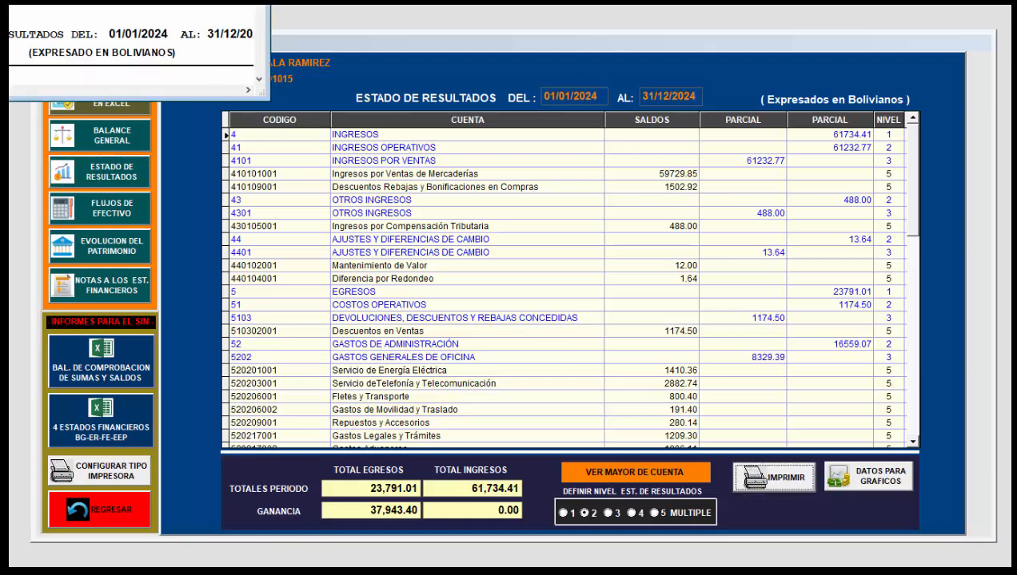
left_click_drag(615, 52, 593, 48)
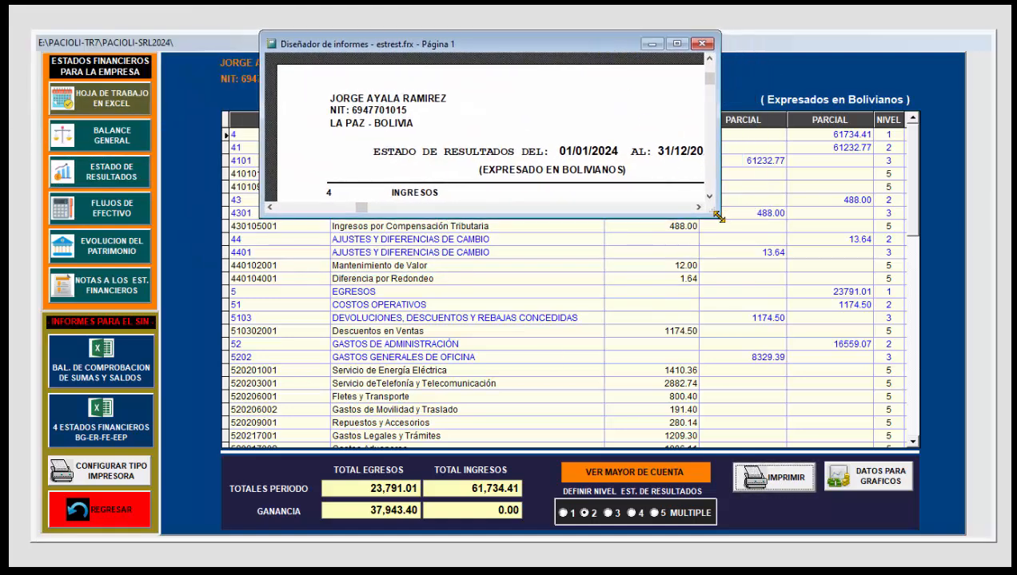
left_click_drag(720, 218, 842, 566)
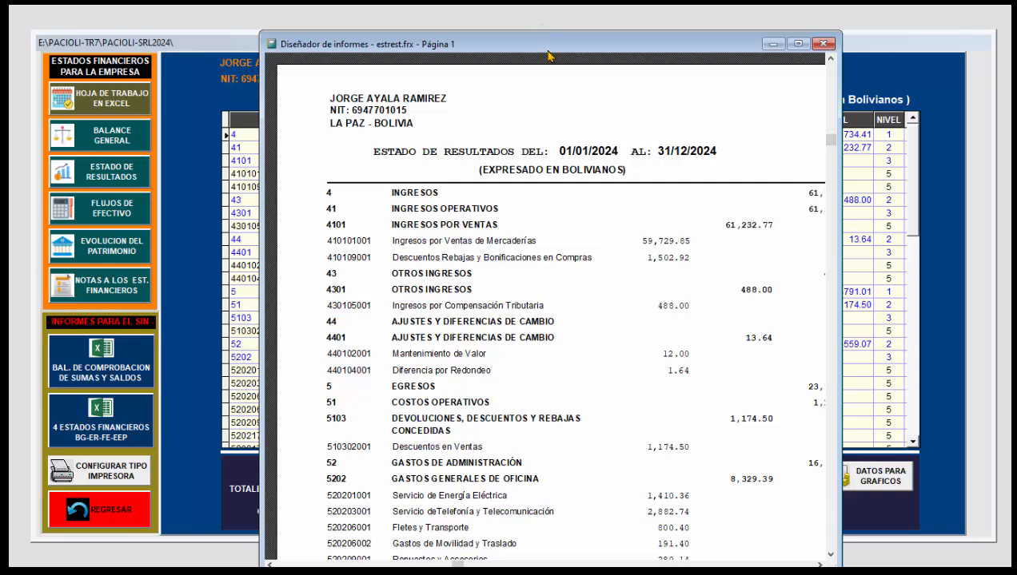
left_click_drag(536, 37, 415, 27)
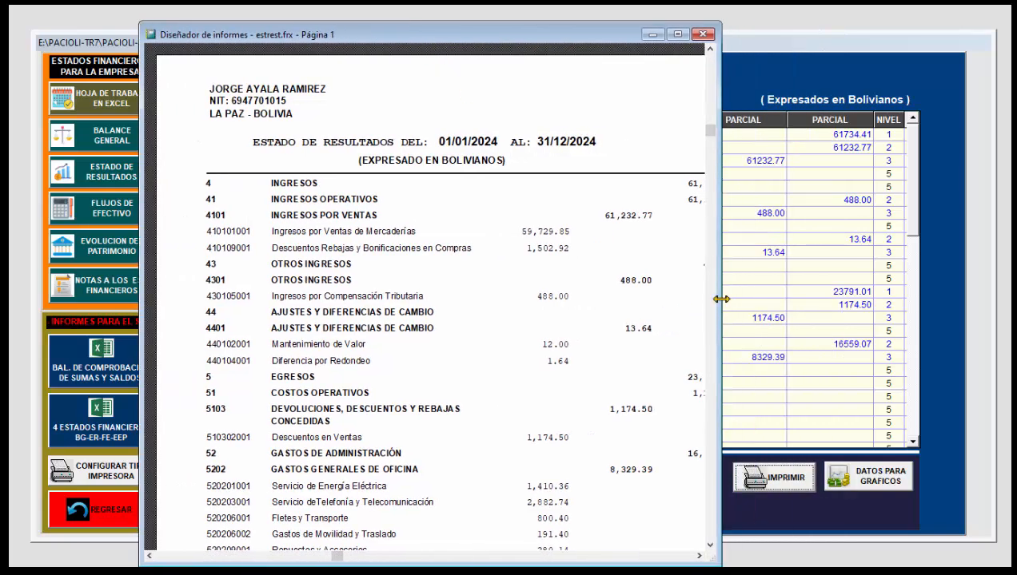
left_click_drag(721, 299, 888, 302)
Step: Review both pages of the Estado de Resultados preview, from the income accounts to the final result, and close it
scroll(496, 398, "down", 3)
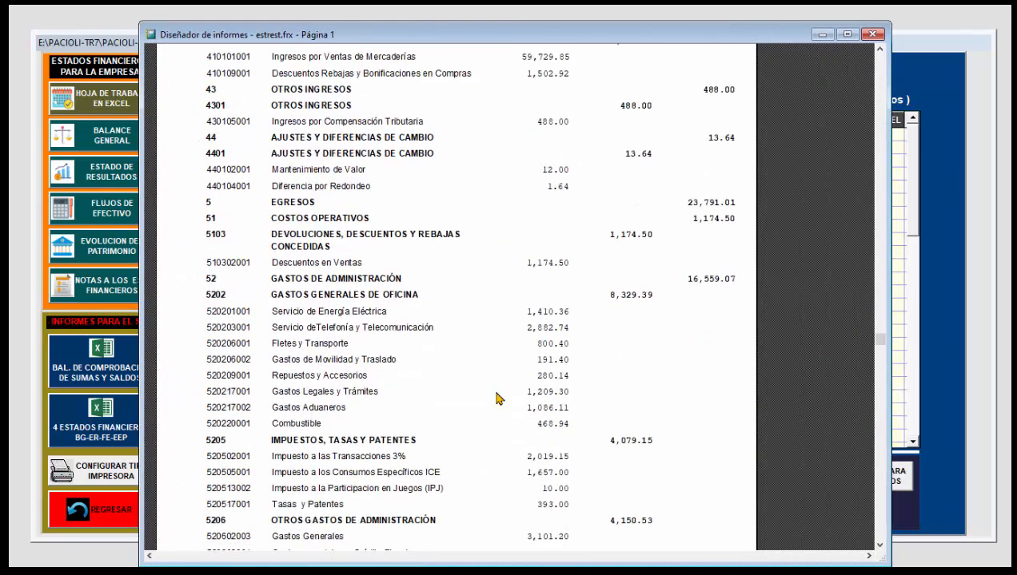
scroll(497, 398, "down", 3)
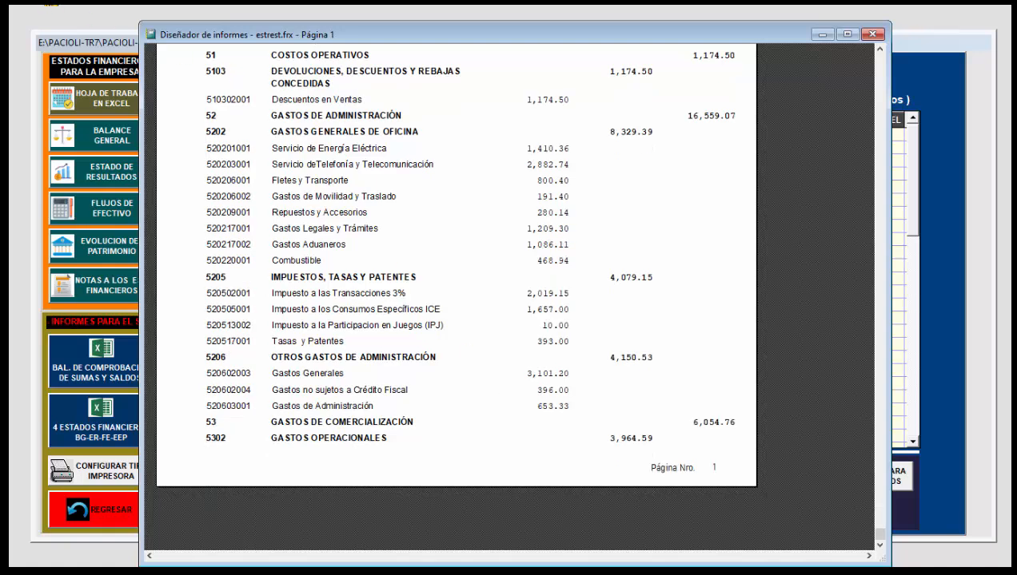
scroll(470, 226, "down", 2)
scroll(552, 267, "up", 4)
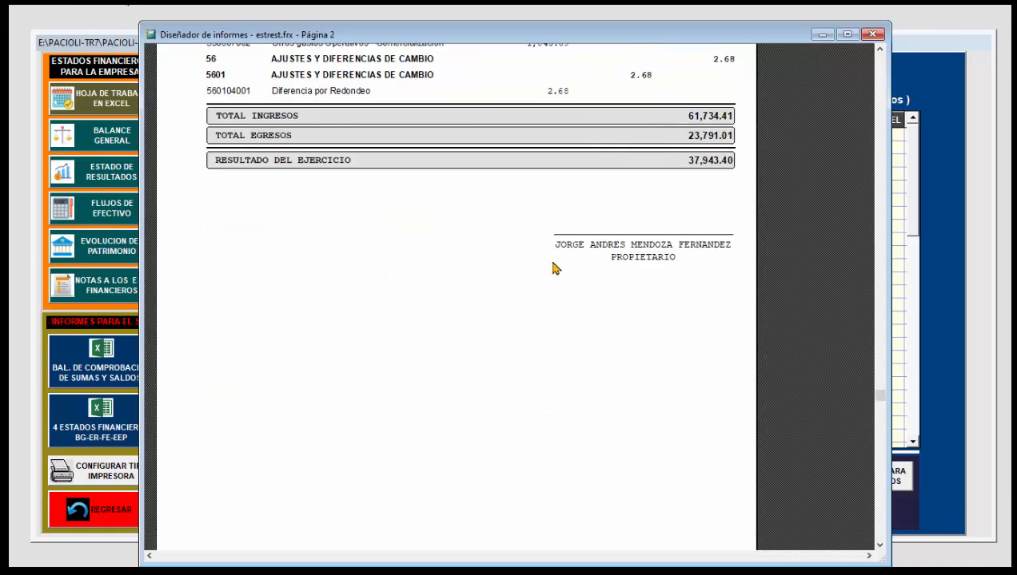
scroll(552, 270, "up", 2)
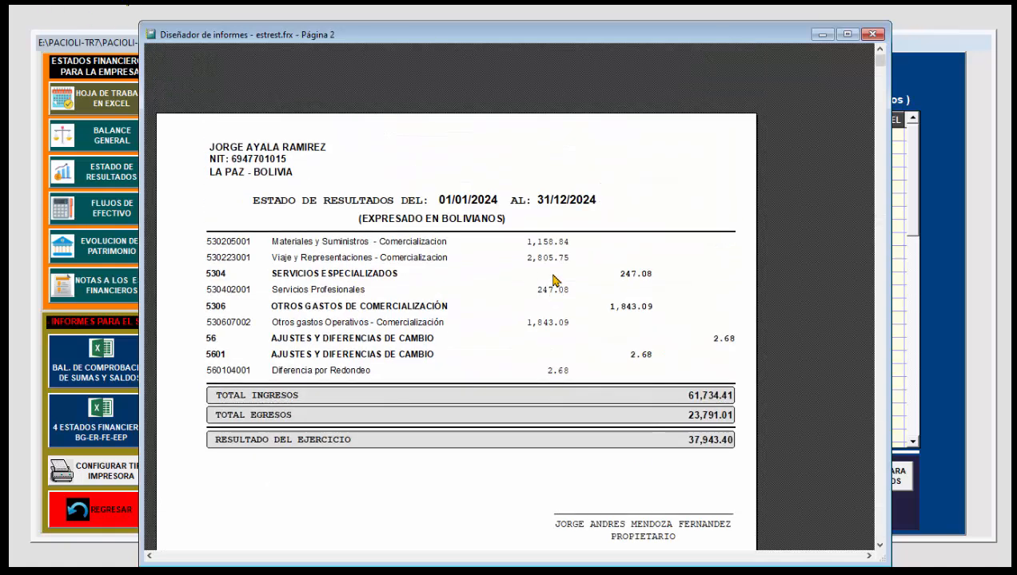
left_click(874, 37)
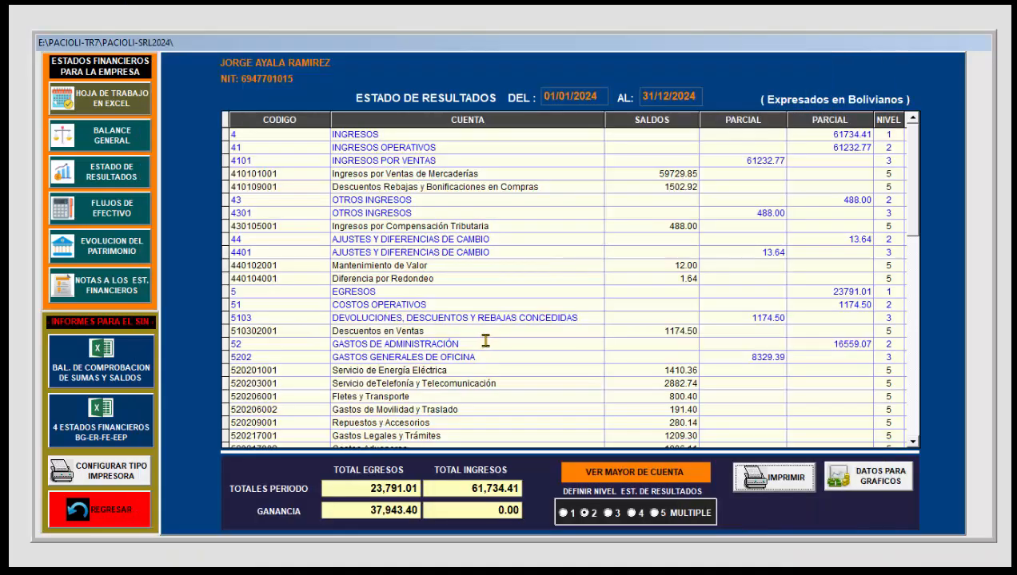
Step: Leave the financial statements, look over the module for exporting and importing accounting entries, and return to the main menu
left_click(140, 518)
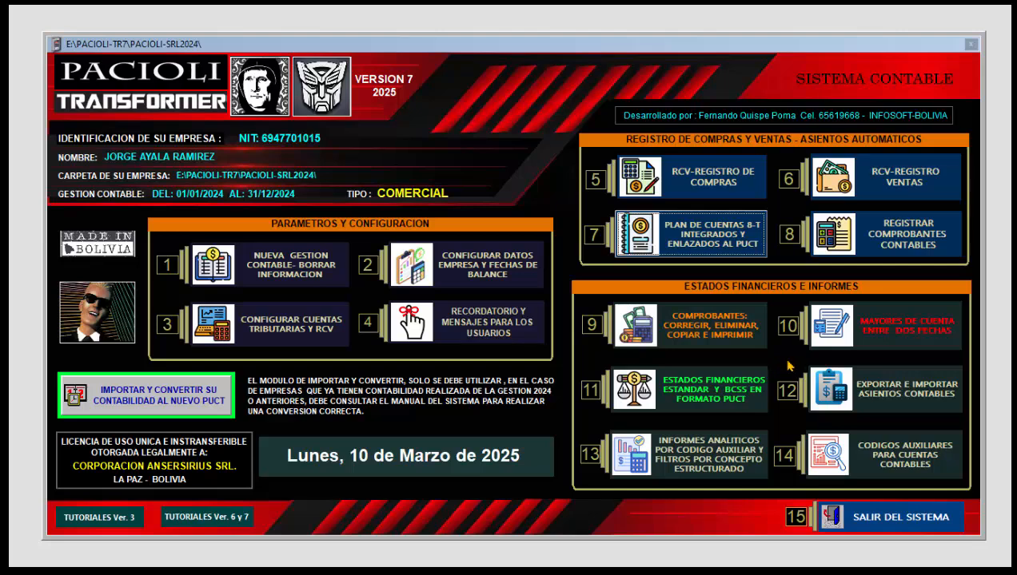
left_click(864, 393)
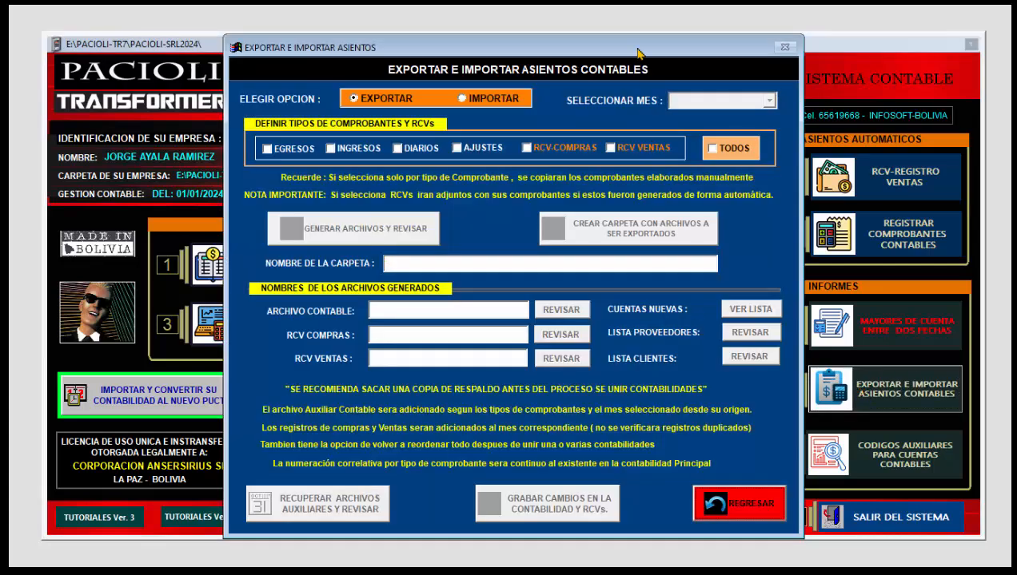
left_click_drag(638, 51, 626, 52)
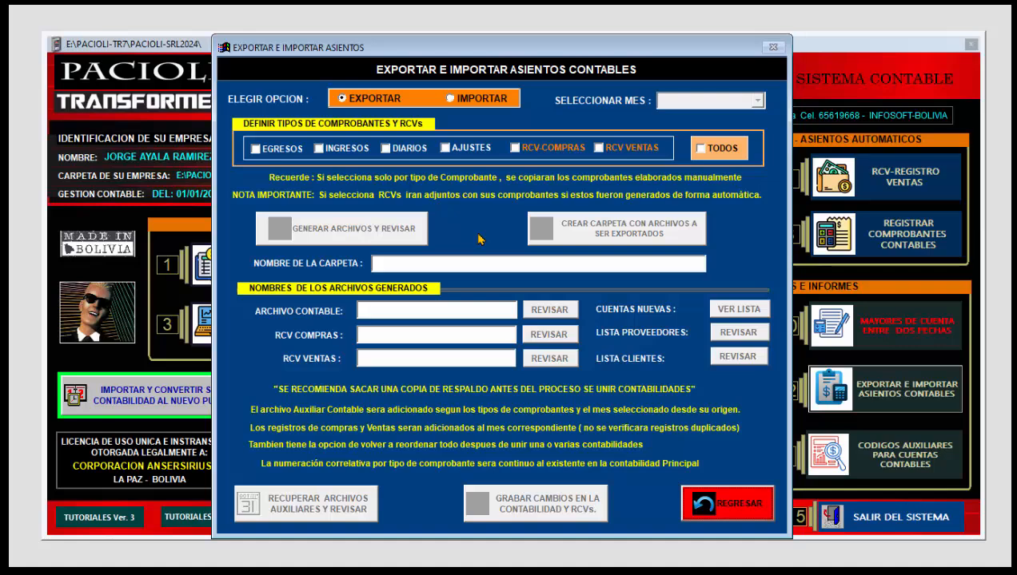
left_click(724, 505)
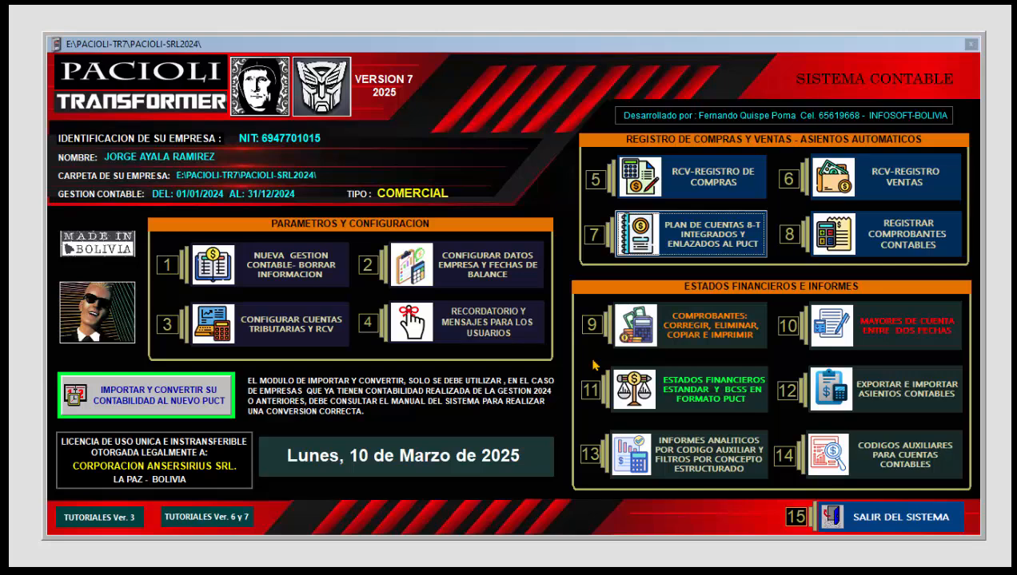
Step: Open the Libro Diario of registered vouchers and look through its May 2024 entries and their concepts
left_click(667, 342)
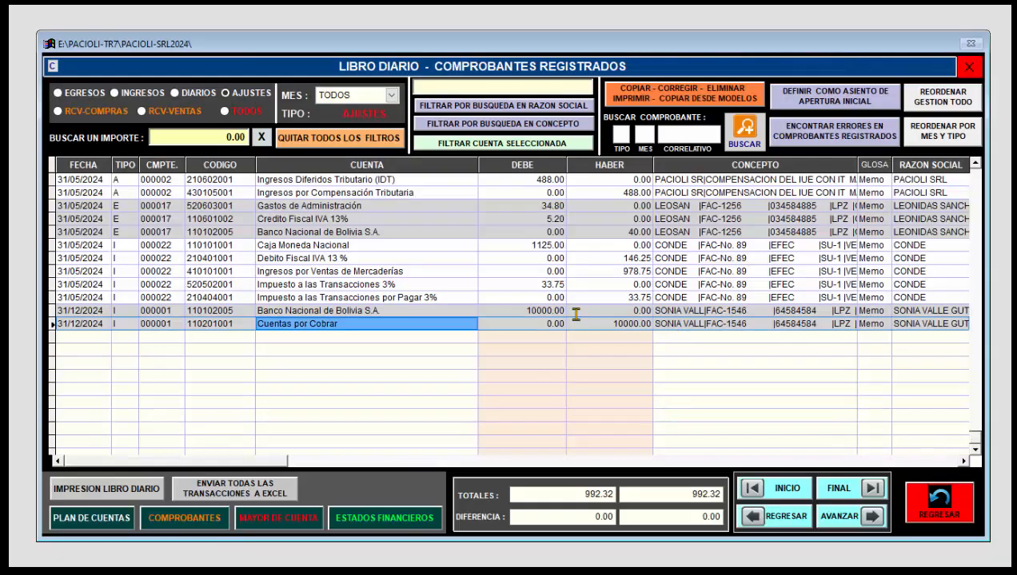
scroll(471, 276, "down", 5)
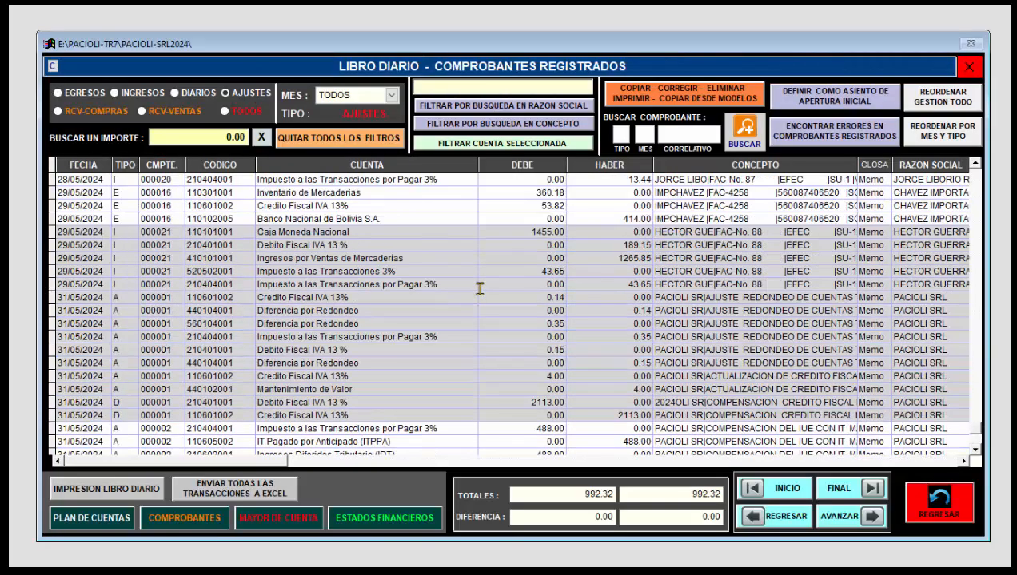
scroll(481, 289, "up", 3)
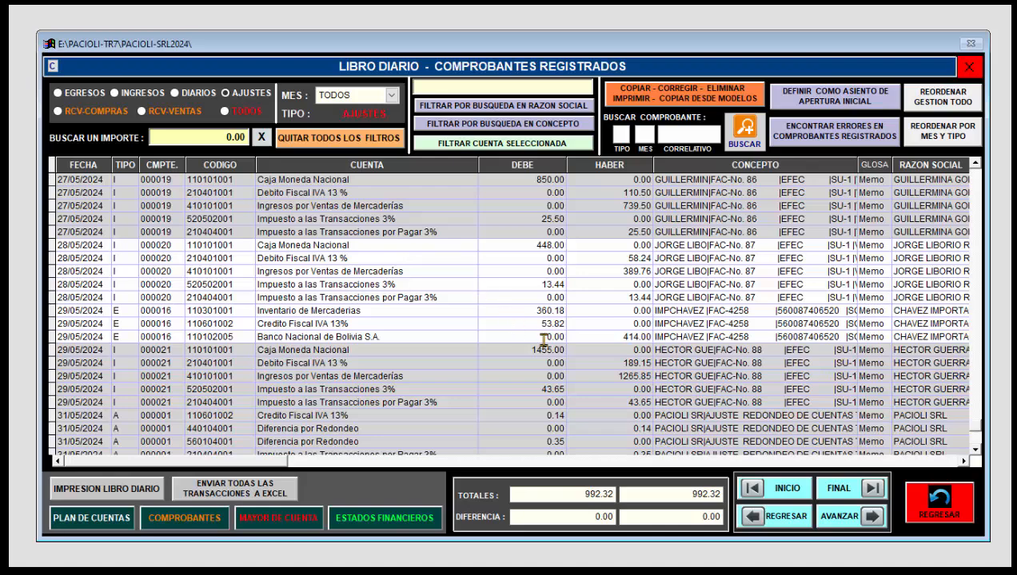
scroll(693, 318, "up", 12)
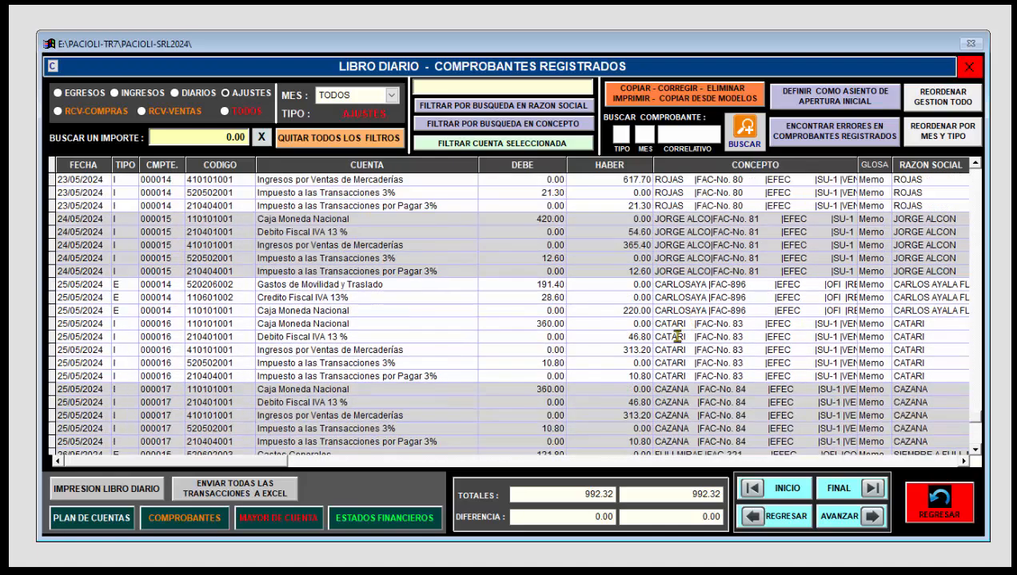
scroll(640, 350, "up", 5)
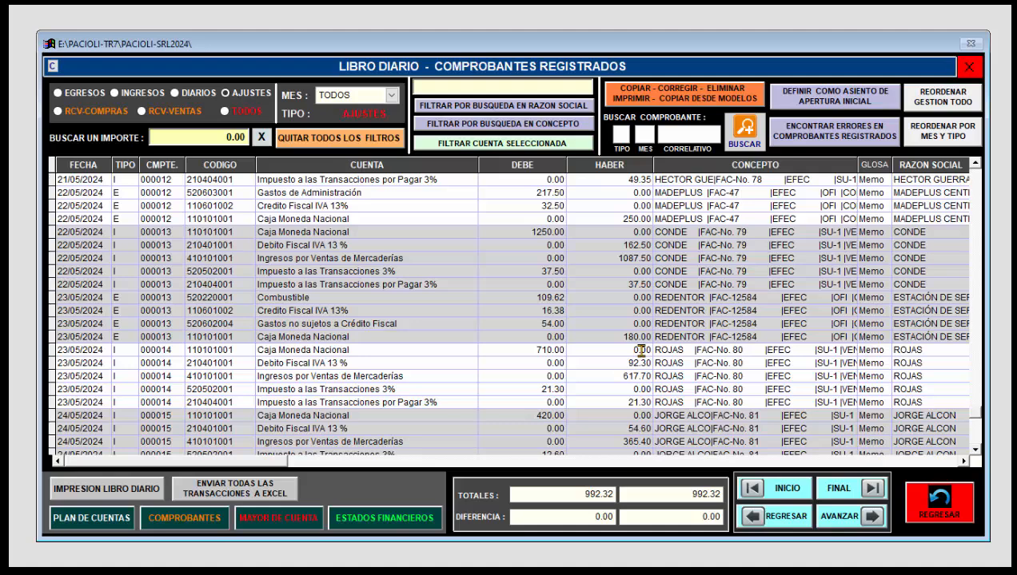
scroll(647, 349, "up", 6)
scroll(684, 338, "up", 2)
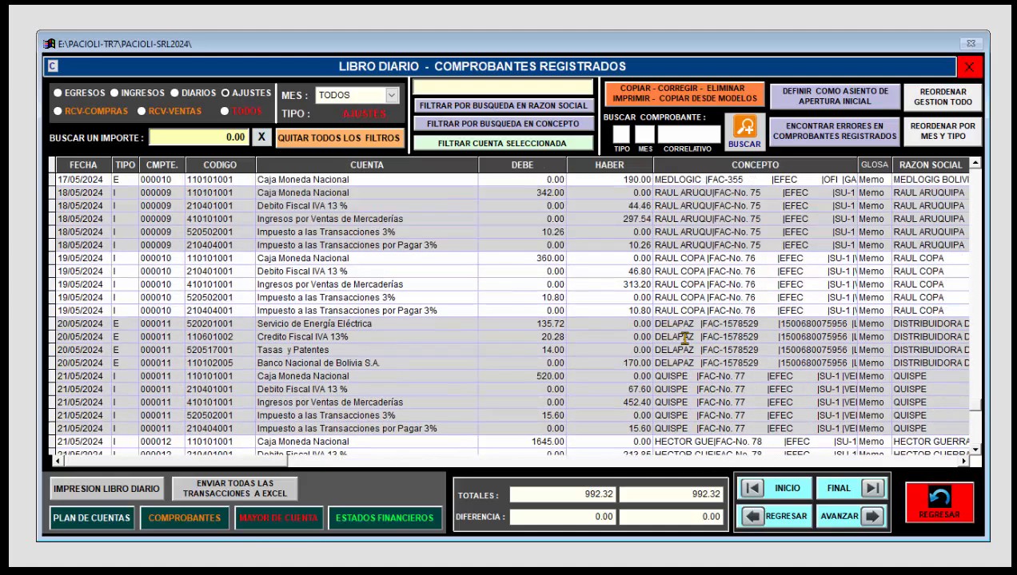
Step: Select the 20/05/2024 DELAPAZ electricity entry, open its Egreso voucher 000011 and put it in correction mode, accepting the RCV notice
left_click(705, 336)
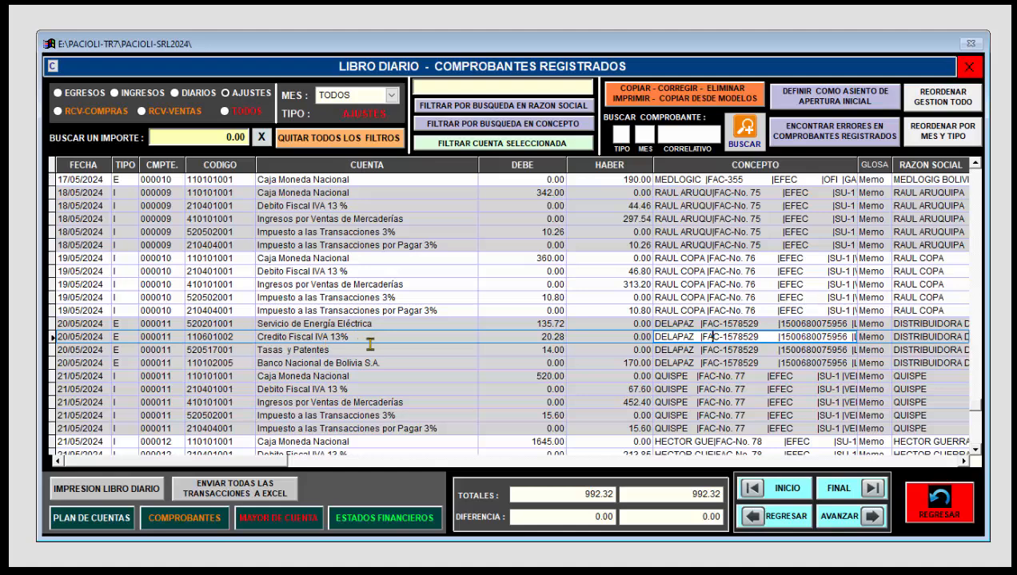
left_click(682, 350)
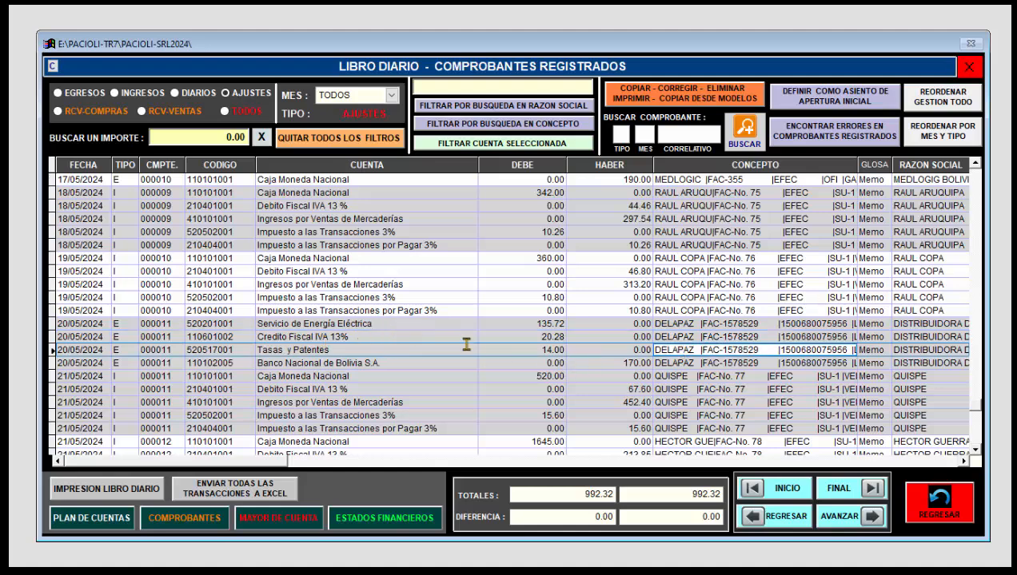
left_click(731, 337)
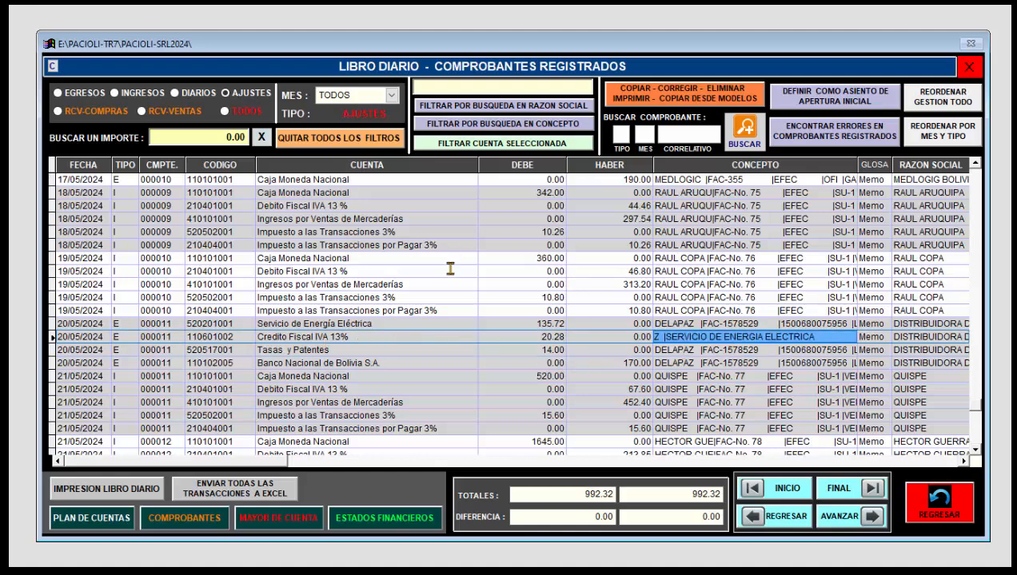
left_click(652, 93)
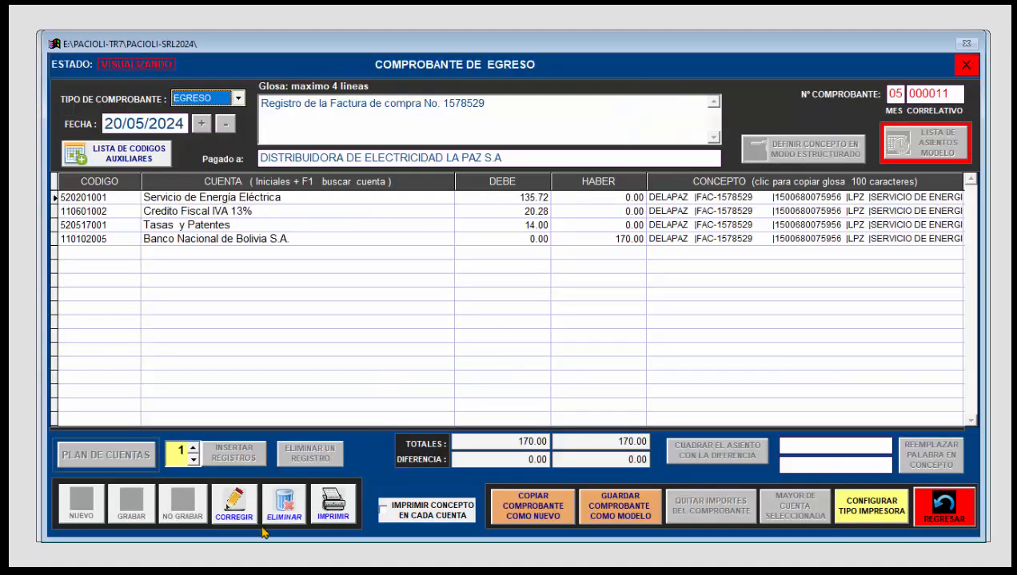
left_click(240, 511)
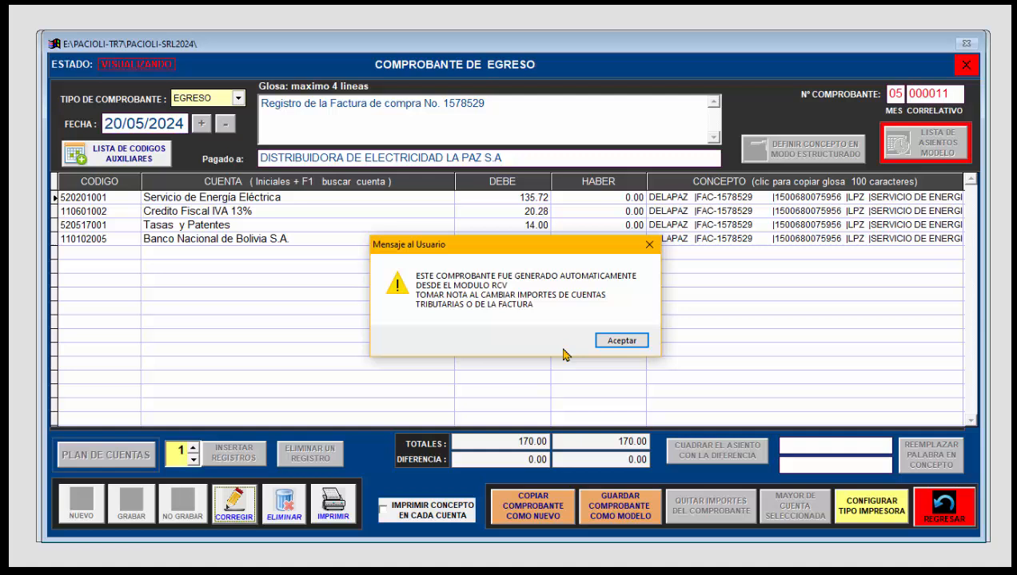
left_click(618, 343)
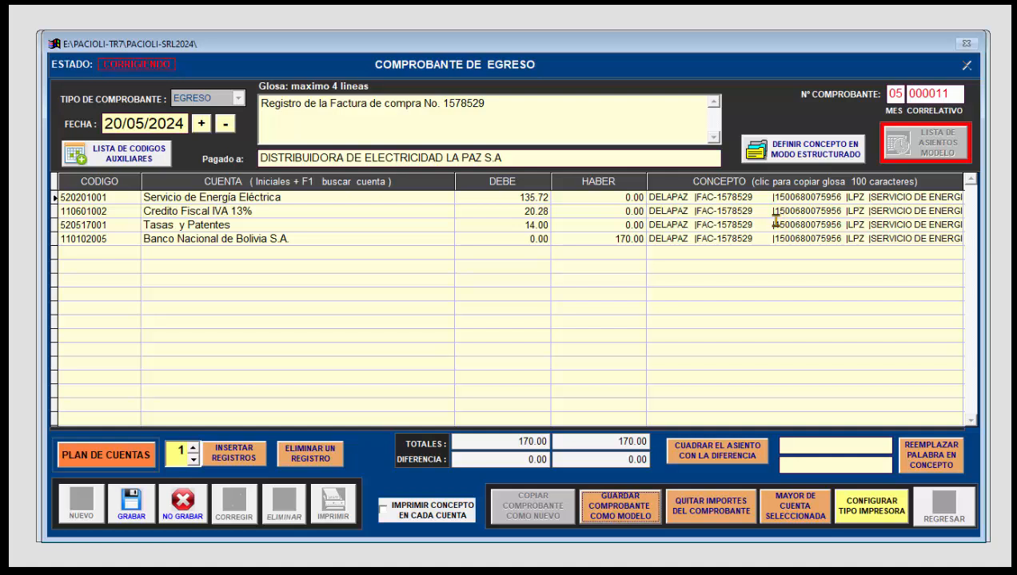
Step: Examine the voucher's structured concept in five columns and the auxiliary codes, and return to the main menu without saving the correction
left_click(795, 152)
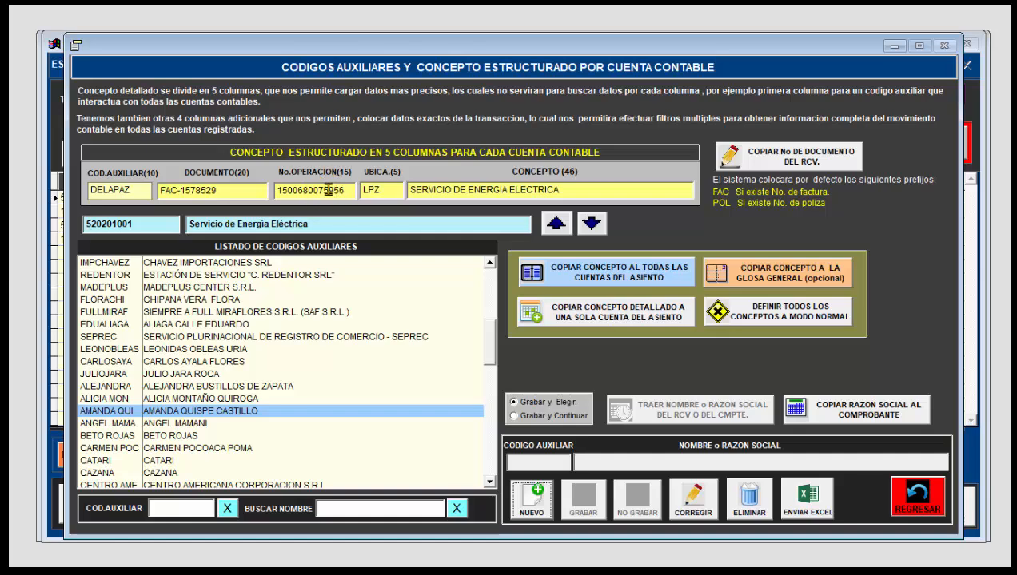
left_click_drag(410, 51, 387, 44)
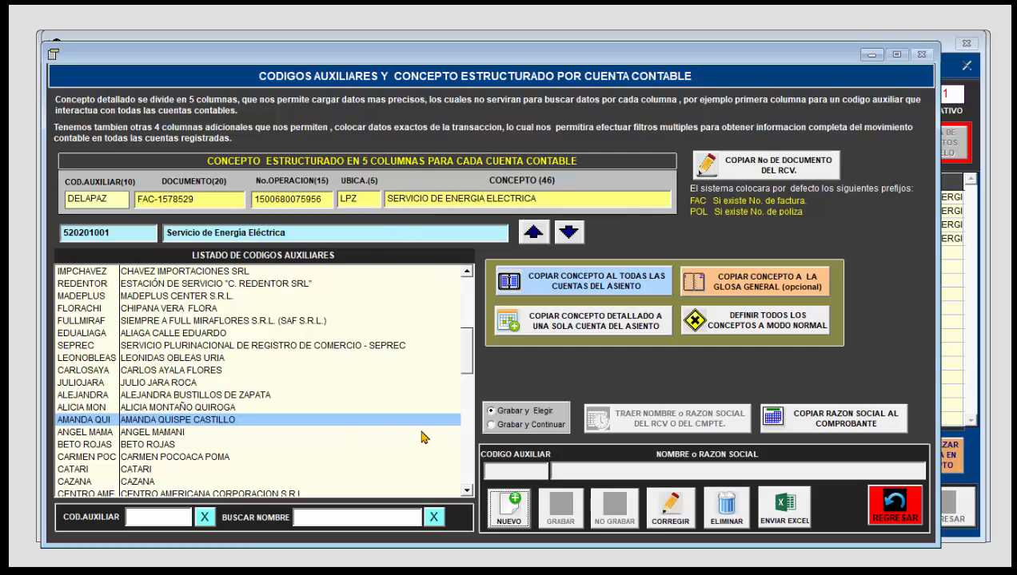
left_click(894, 508)
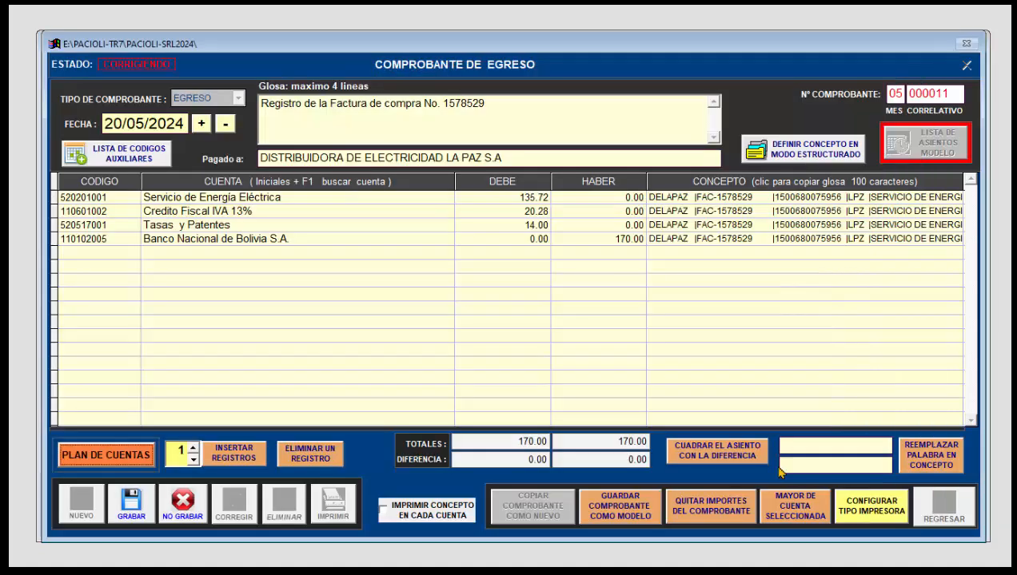
left_click(192, 513)
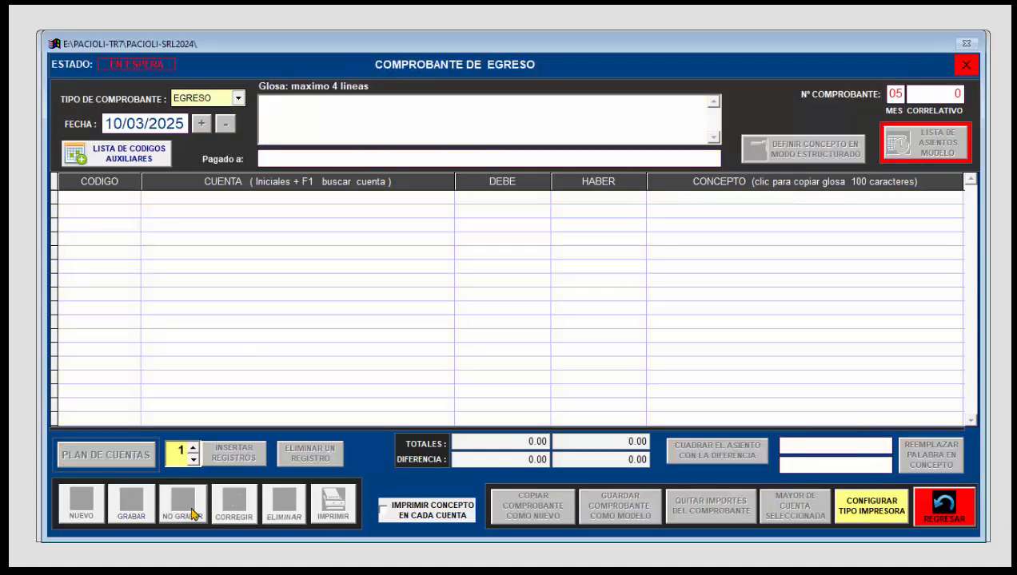
left_click(941, 520)
left_click(931, 512)
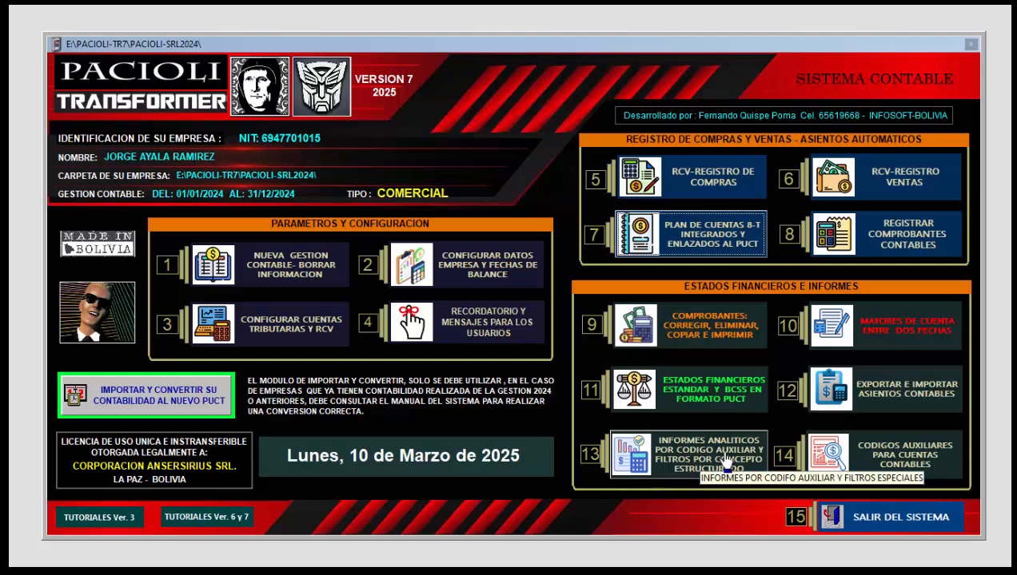
Step: Open the analytical reports by auxiliary code, look through the code list, and load the movements of the sixth supplier listed
left_click(670, 467)
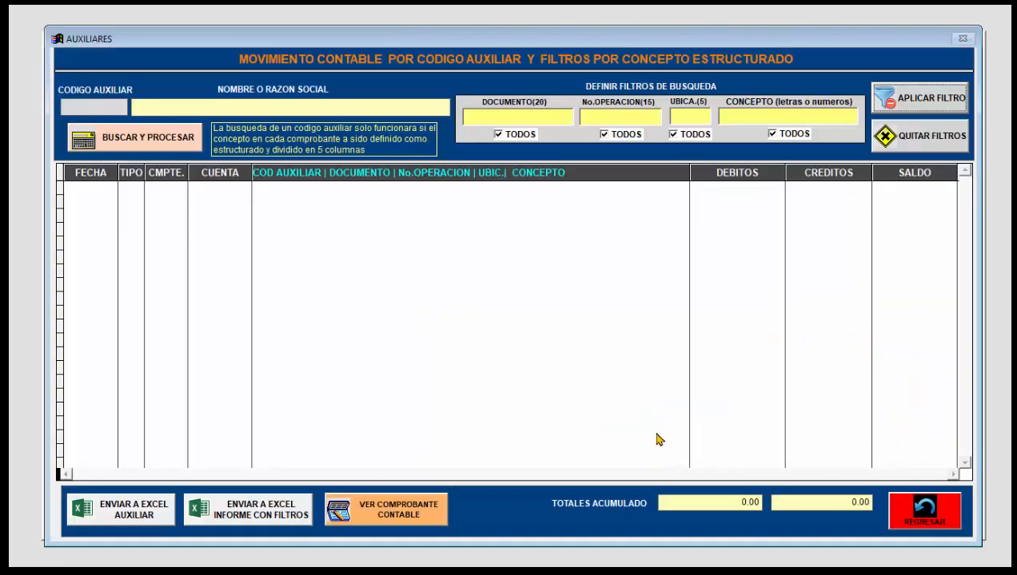
left_click(166, 144)
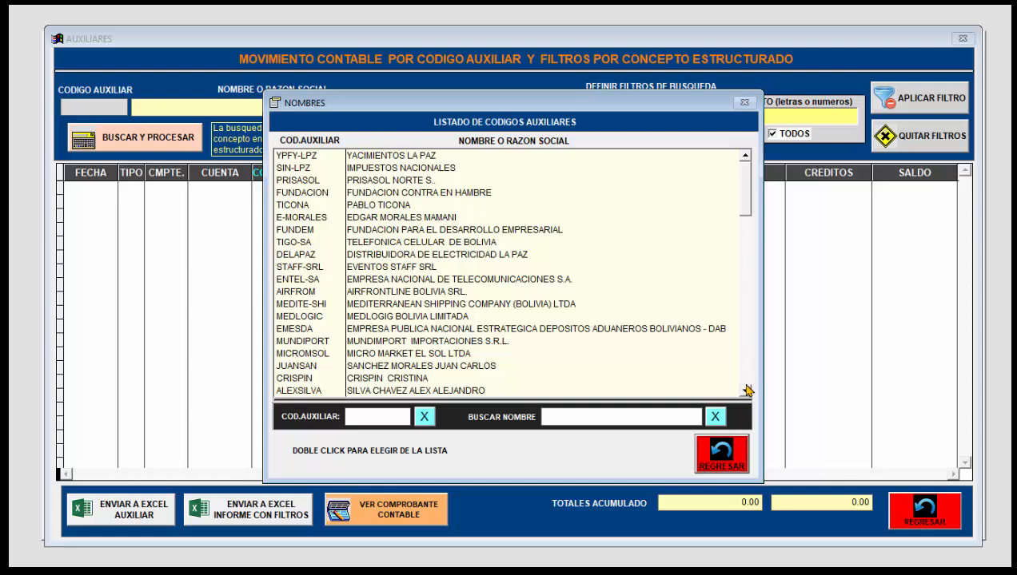
scroll(746, 390, "down", 10)
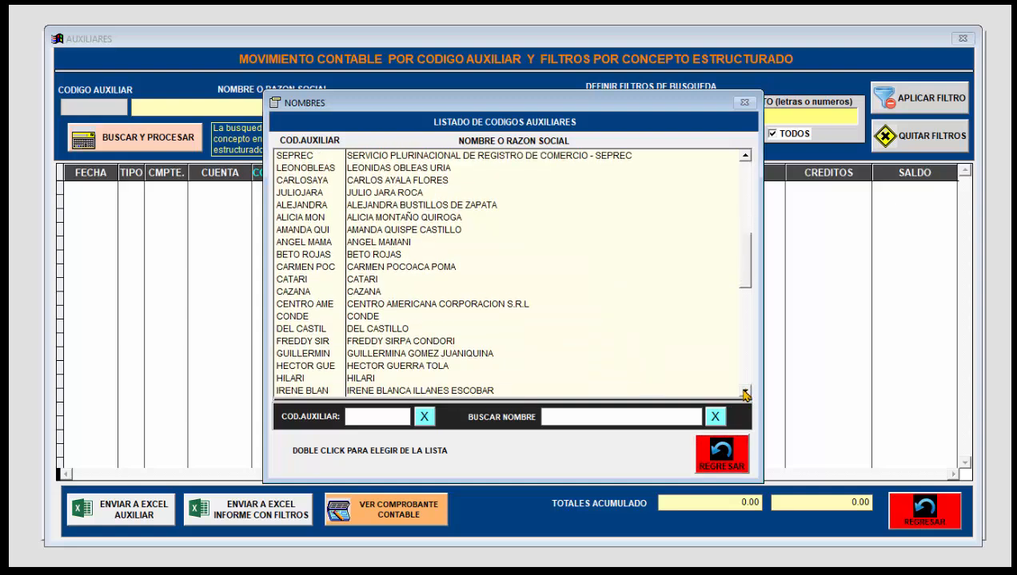
scroll(745, 391, "down", 1)
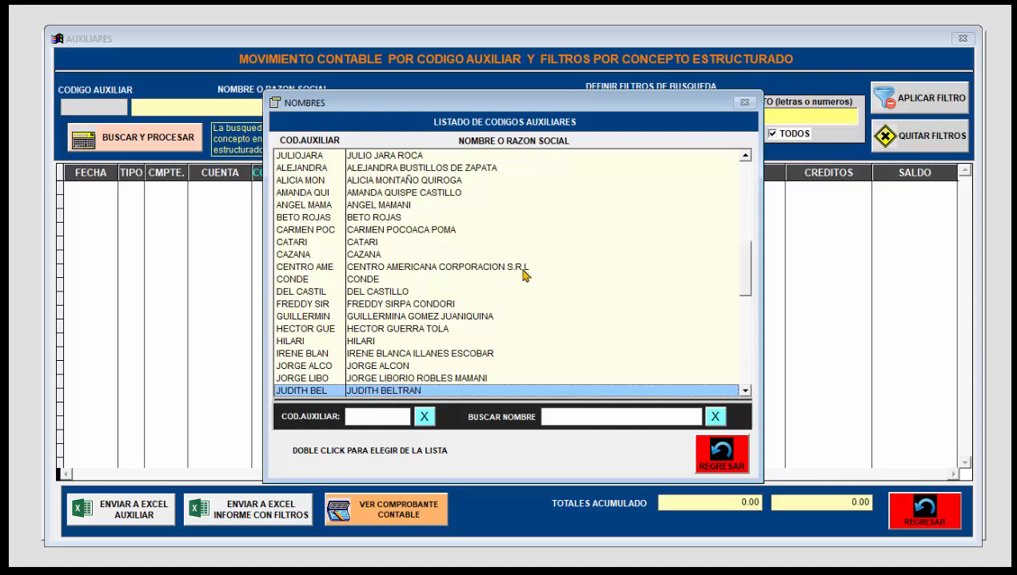
scroll(511, 308, "down", 4)
scroll(511, 308, "down", 4)
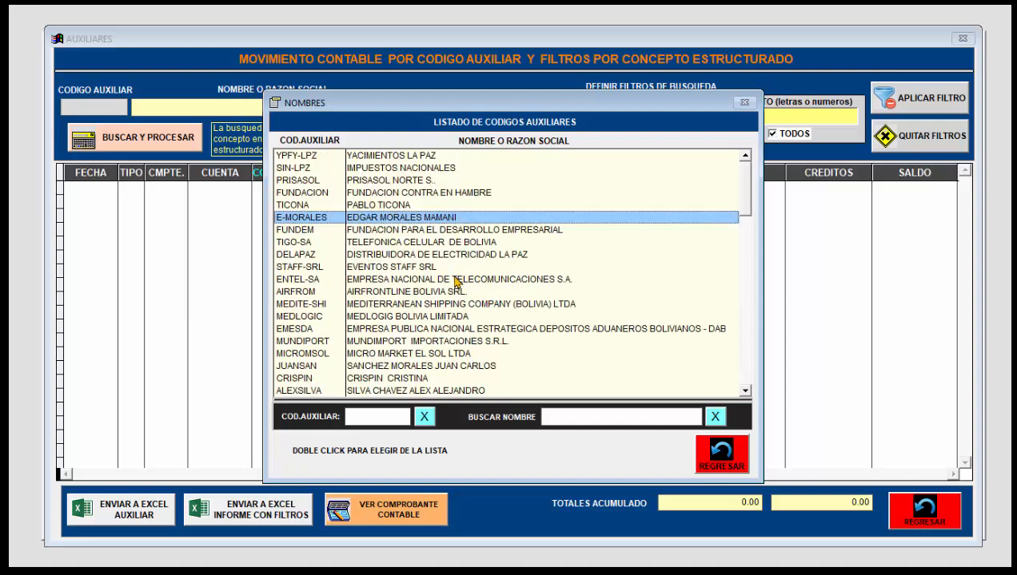
double_click(415, 218)
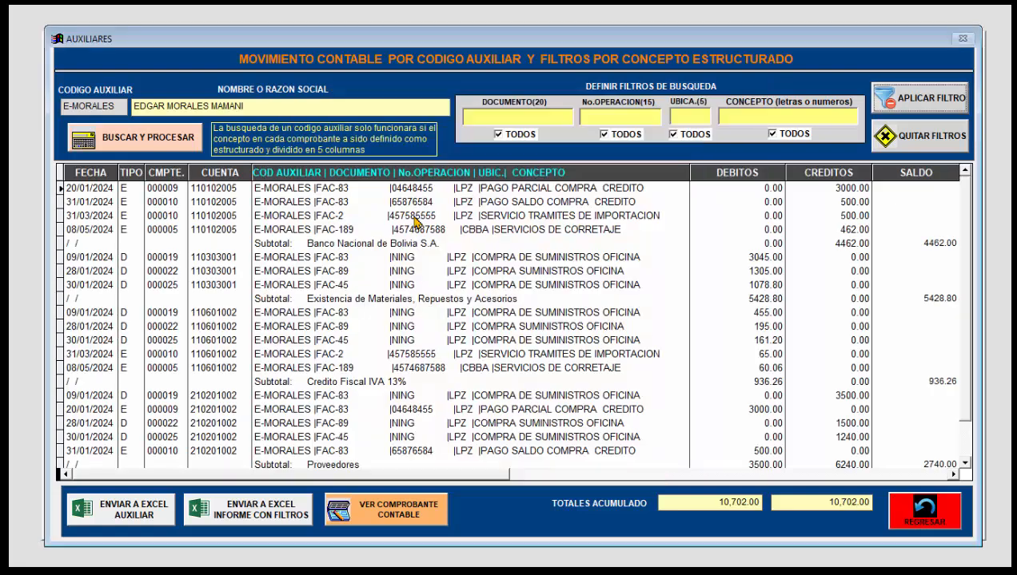
Step: Review the supplier's movements grouped by account, from the bank payments to the debits and credits under Proveedores
left_click(478, 326)
scroll(478, 330, "down", 4)
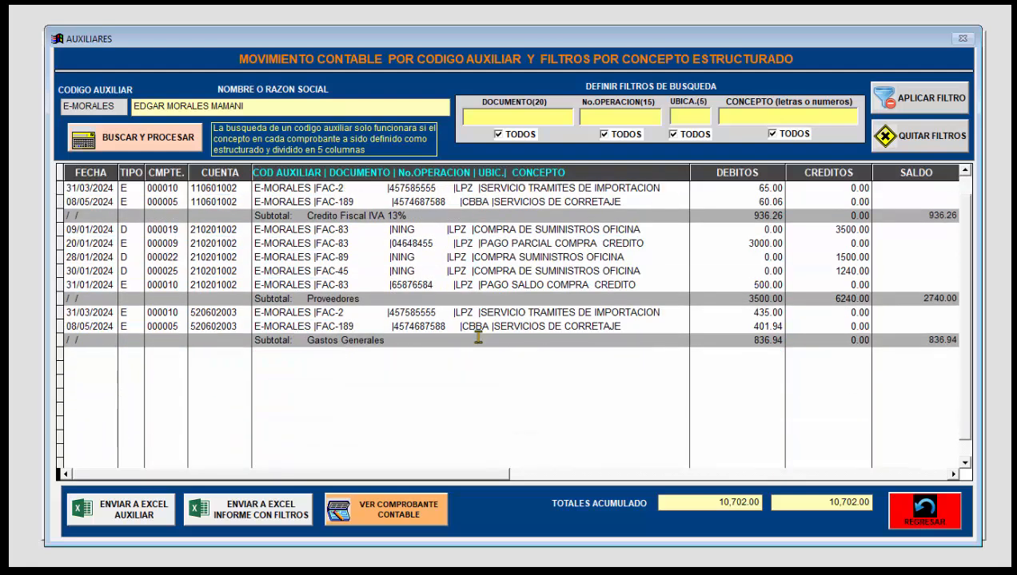
scroll(478, 330, "up", 4)
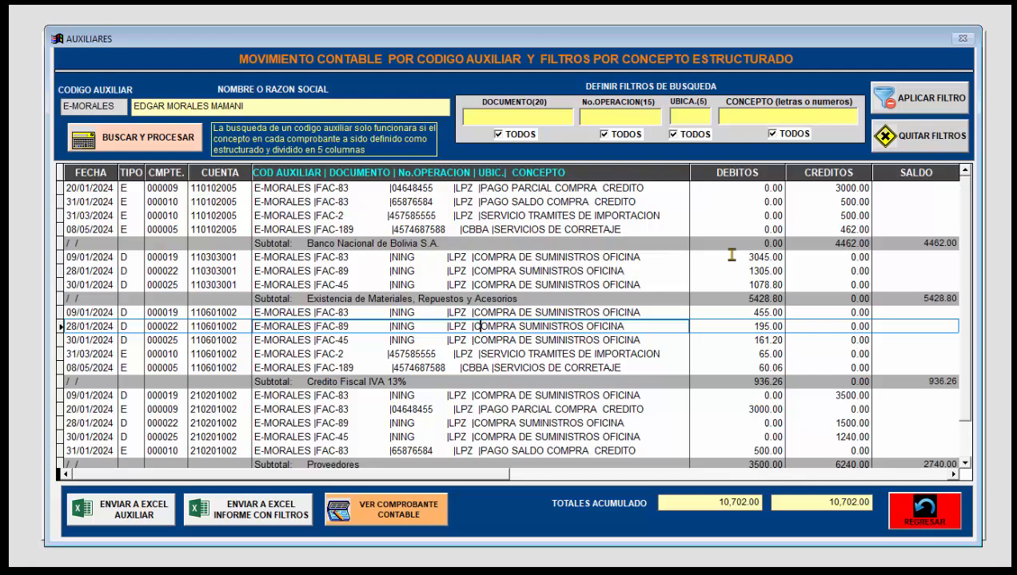
left_click(453, 395)
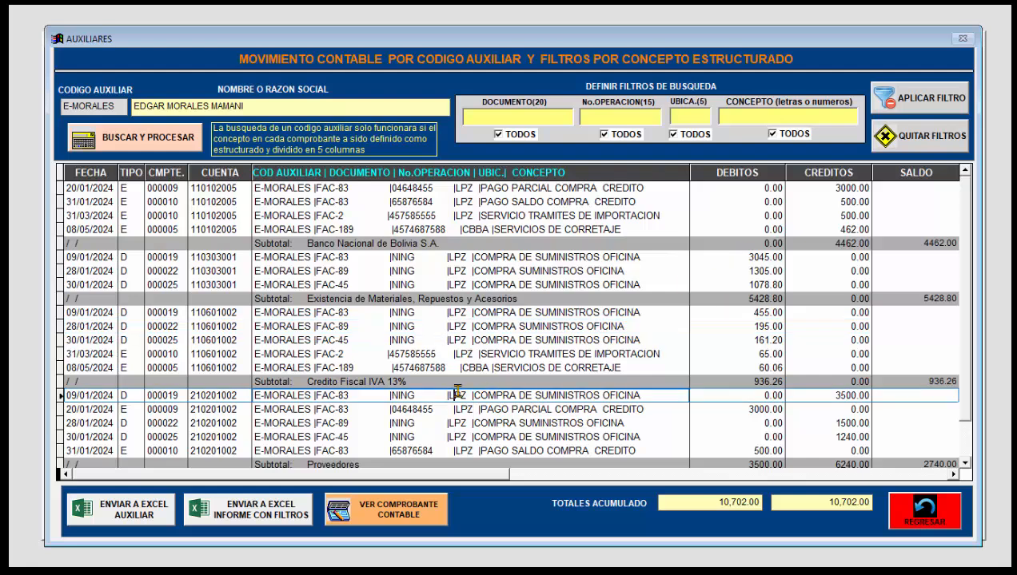
left_click(470, 341)
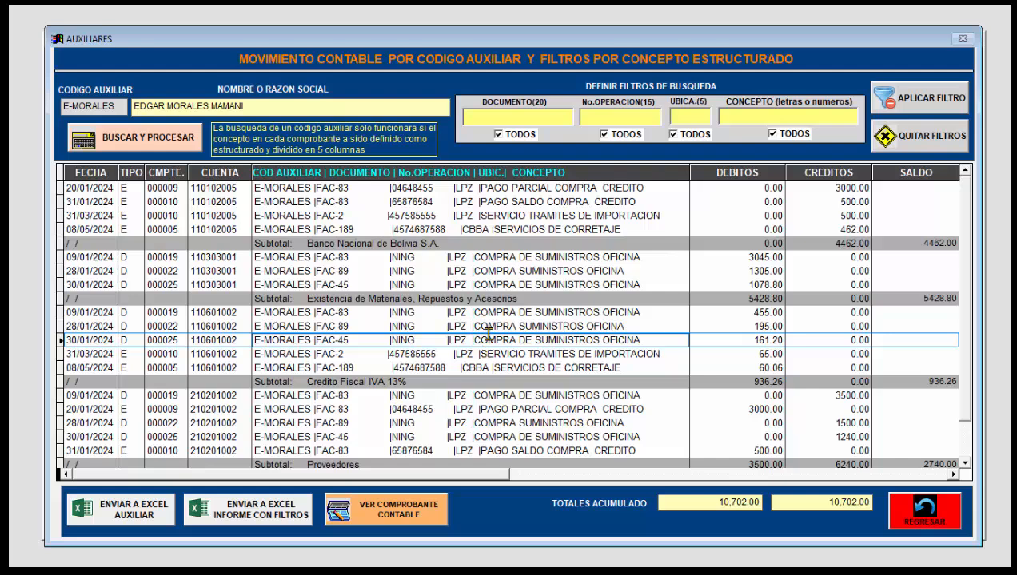
left_click(963, 465)
left_click(963, 464)
left_click(963, 465)
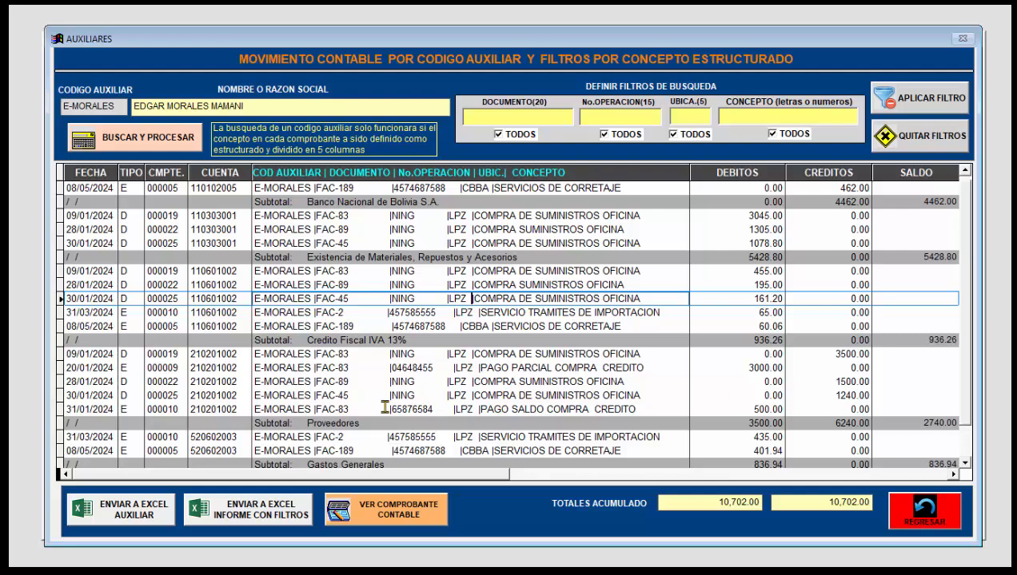
left_click(706, 367)
left_click(819, 382)
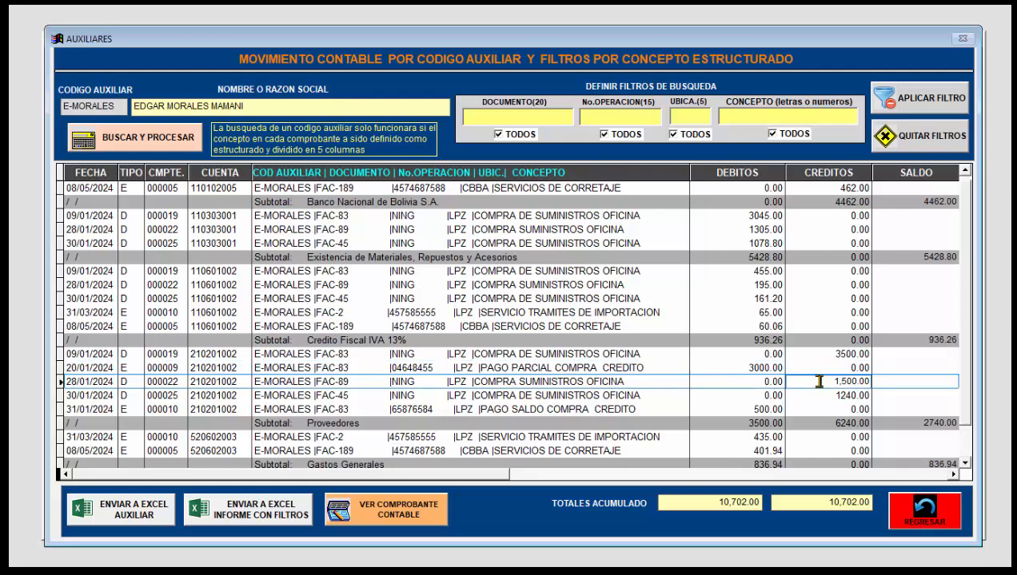
left_click(717, 383)
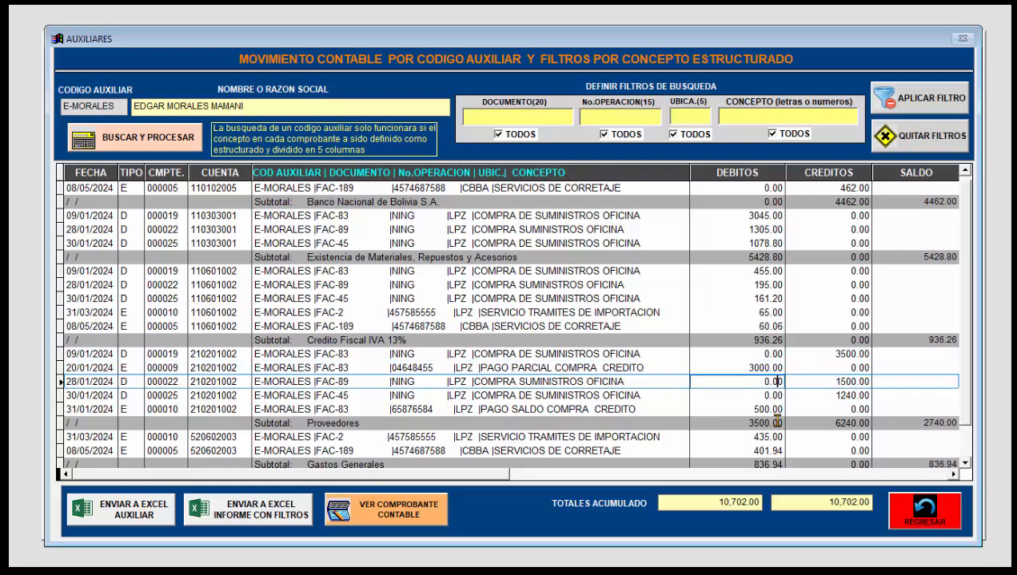
Step: Examine the report down to the Gastos Generales subtotal and highlight document FAC-83 in the 09/01/2024 Proveedores entry
left_click(964, 463)
left_click(964, 463)
left_click(964, 464)
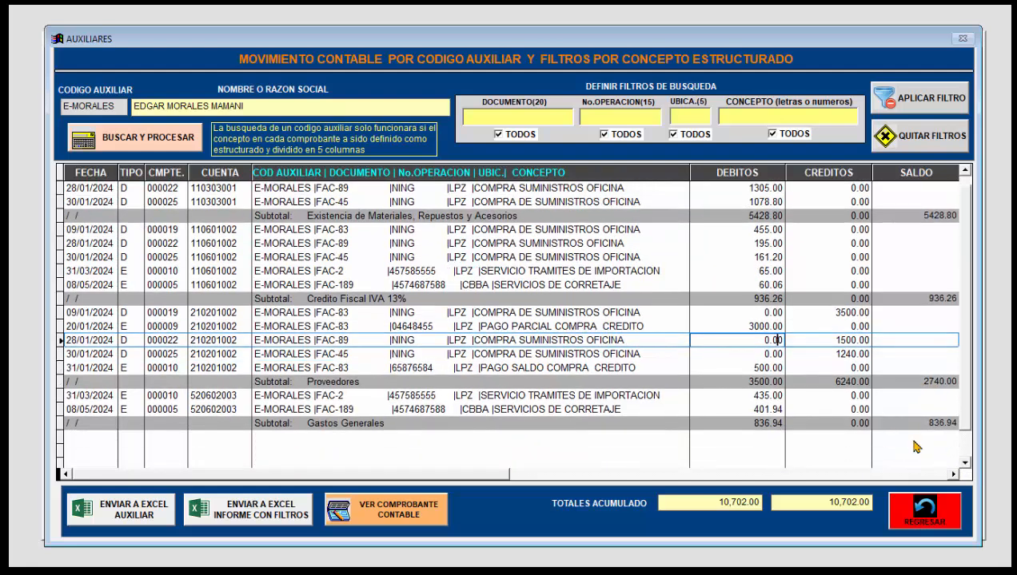
left_click(422, 424)
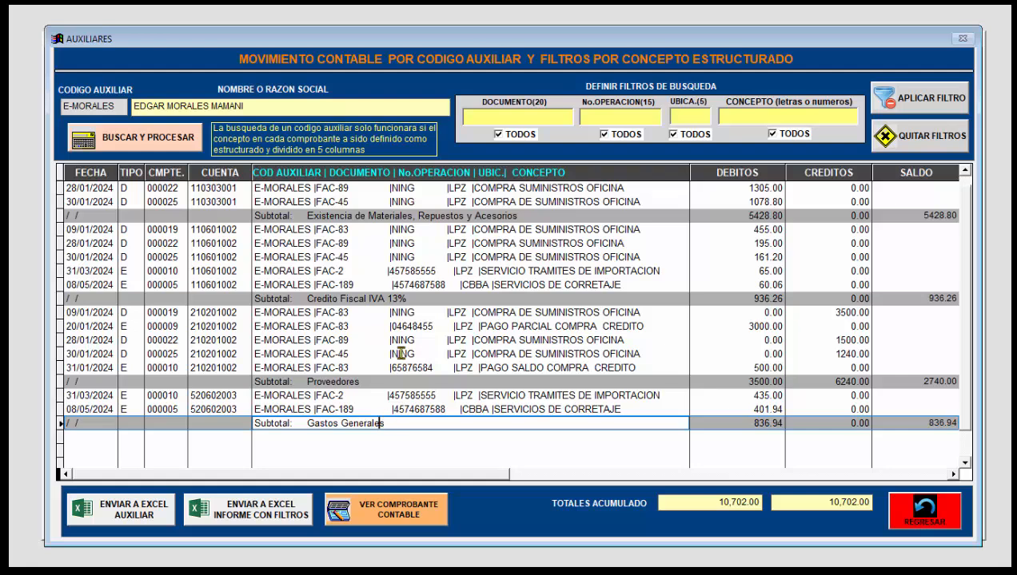
scroll(422, 355, "up", 2)
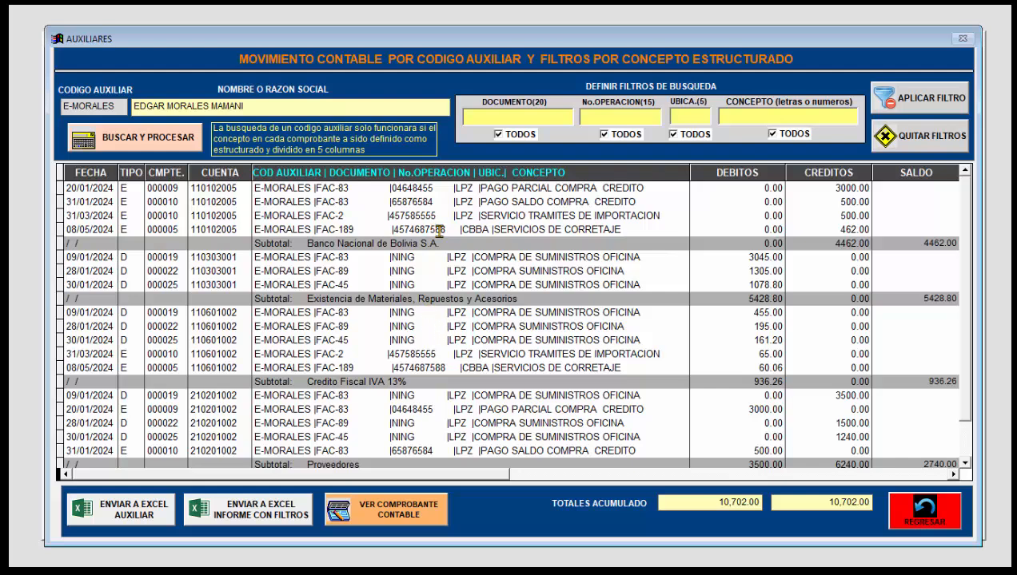
left_click(539, 368)
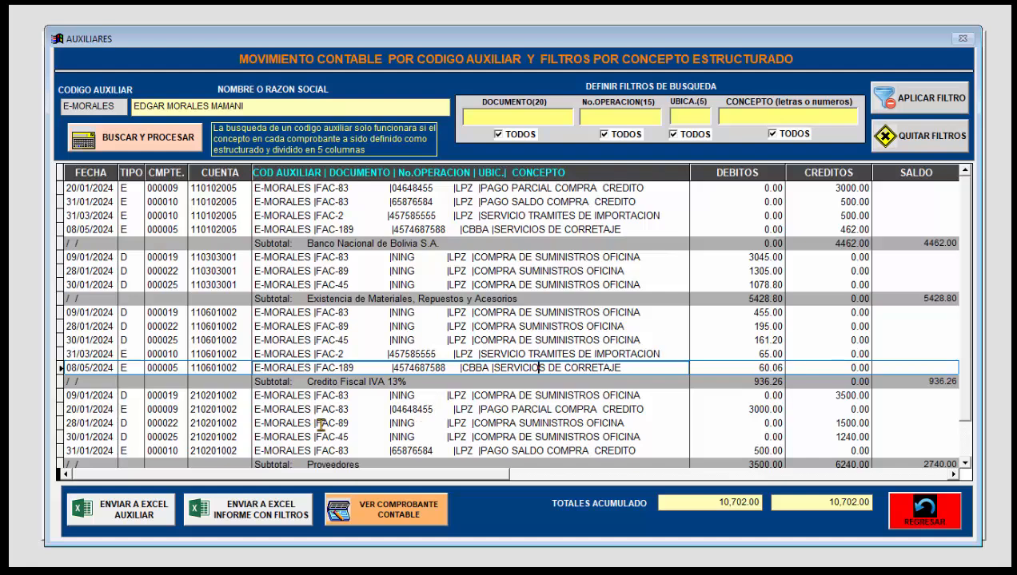
left_click_drag(352, 398, 315, 396)
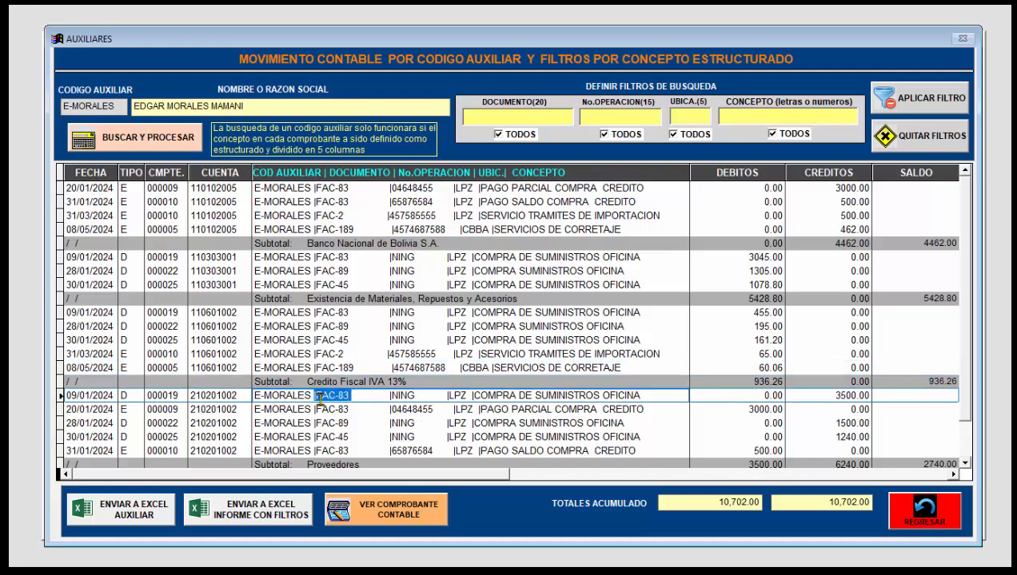
left_click(556, 423)
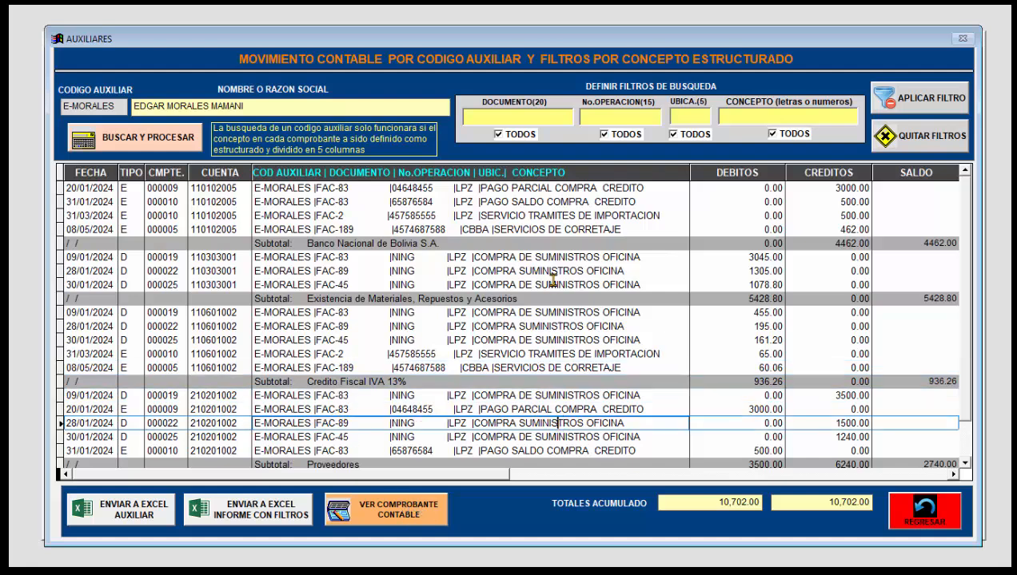
Step: Clear the auxiliary code report, filter all movements by document FAC-83, and review the invoice's entries by account
left_click(927, 134)
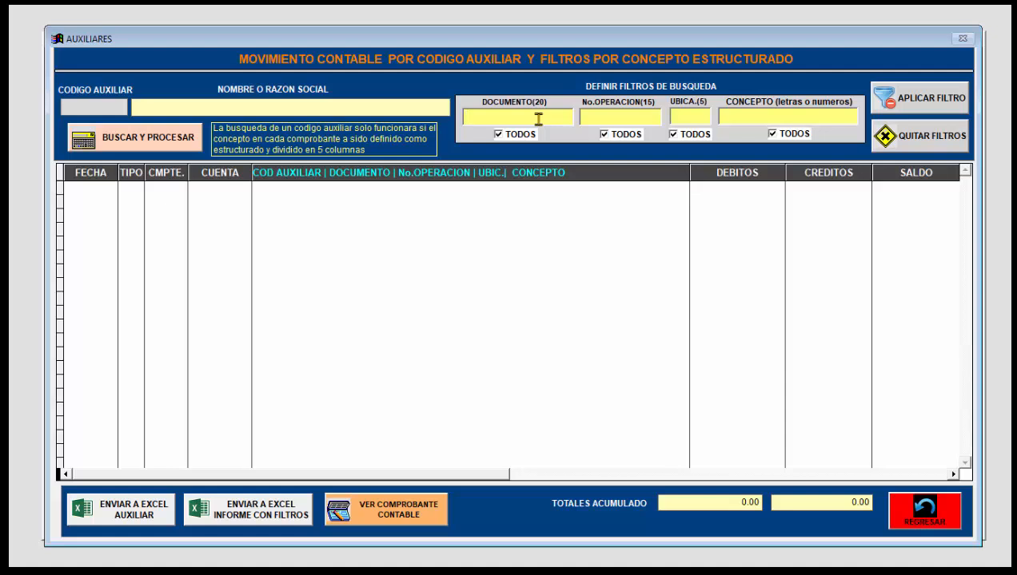
type("FAC-83")
left_click(502, 135)
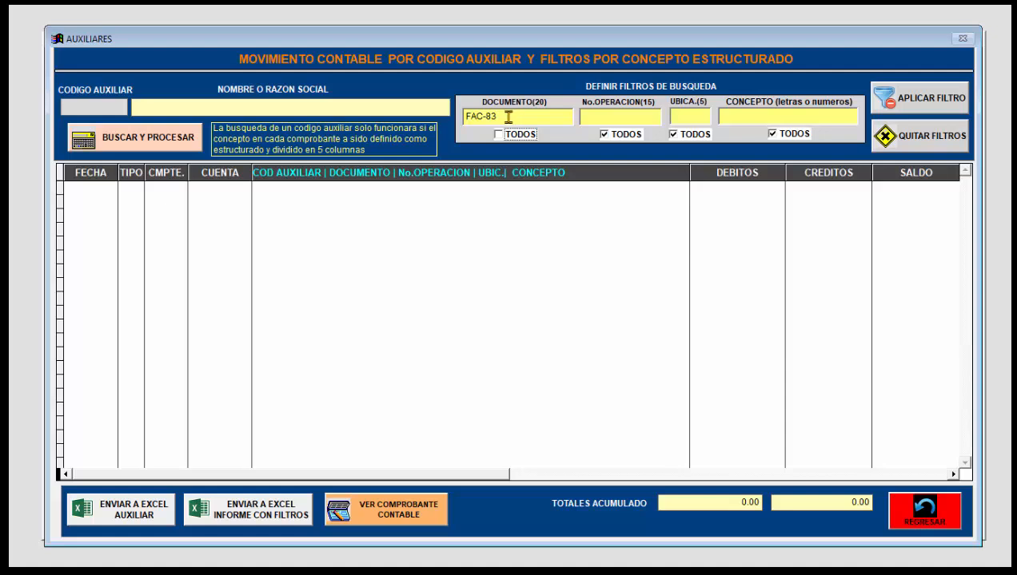
left_click(906, 100)
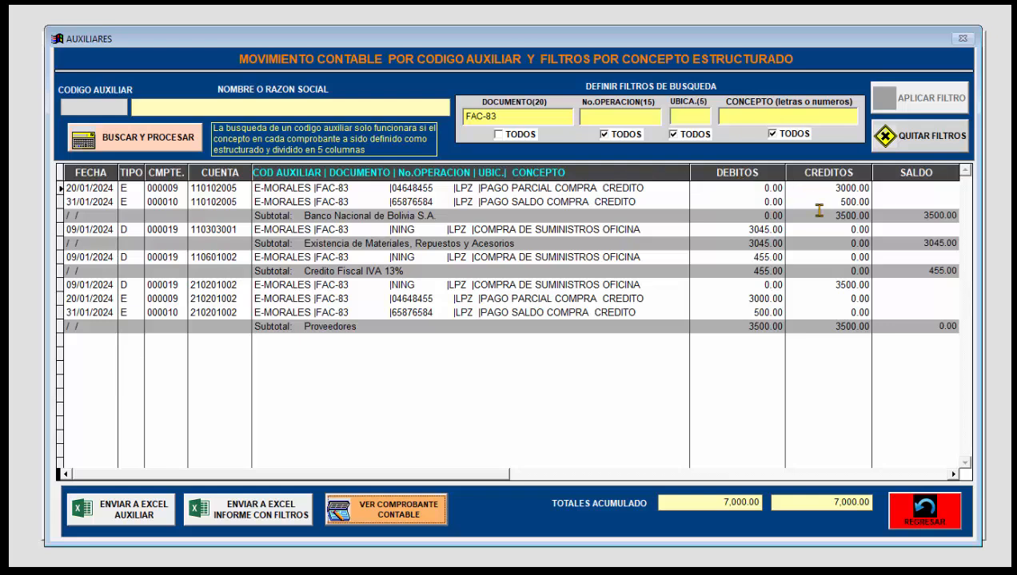
left_click(513, 245)
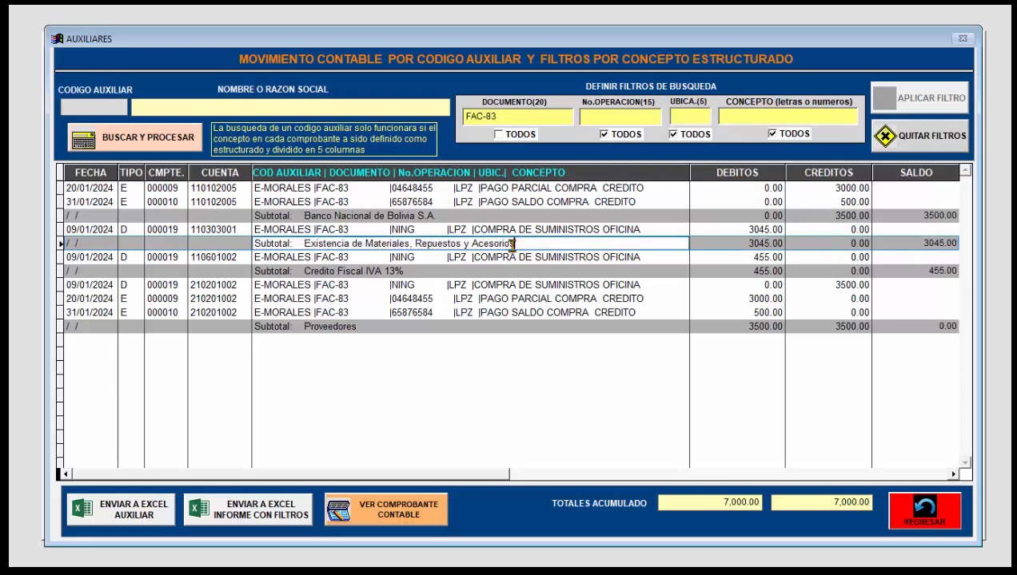
left_click(404, 242)
left_click(418, 254)
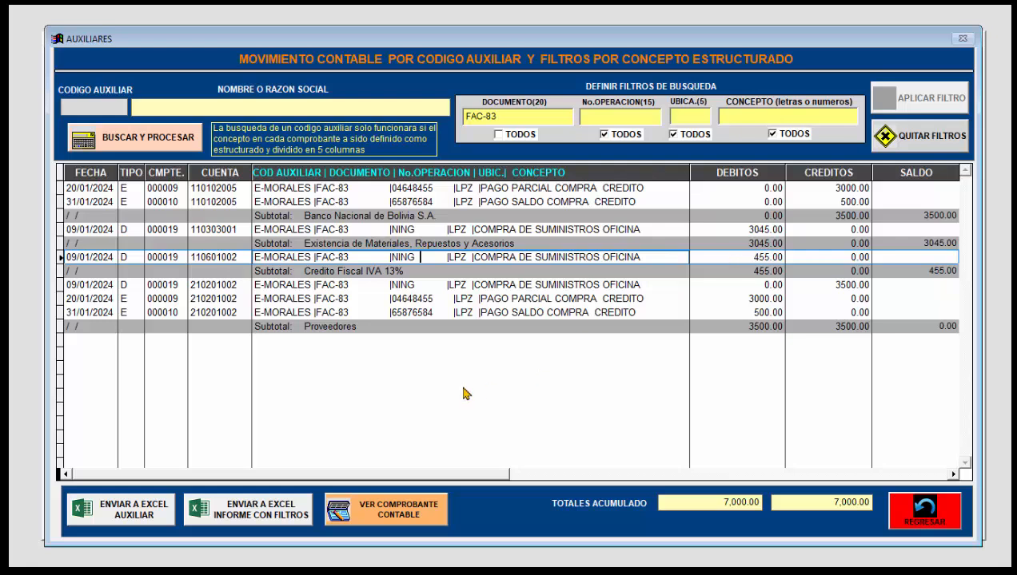
Step: Compare the FAC-83 Proveedores subtotal with the 09/01/2024 purchase credit and the 20/01/2024 partial payment debit
left_click(379, 328)
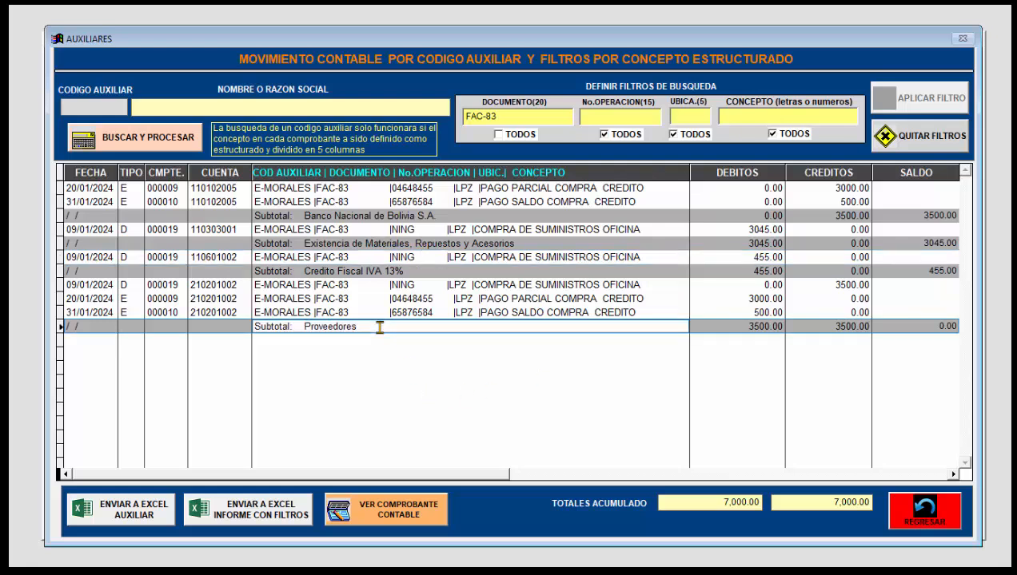
left_click(735, 285)
left_click(815, 285)
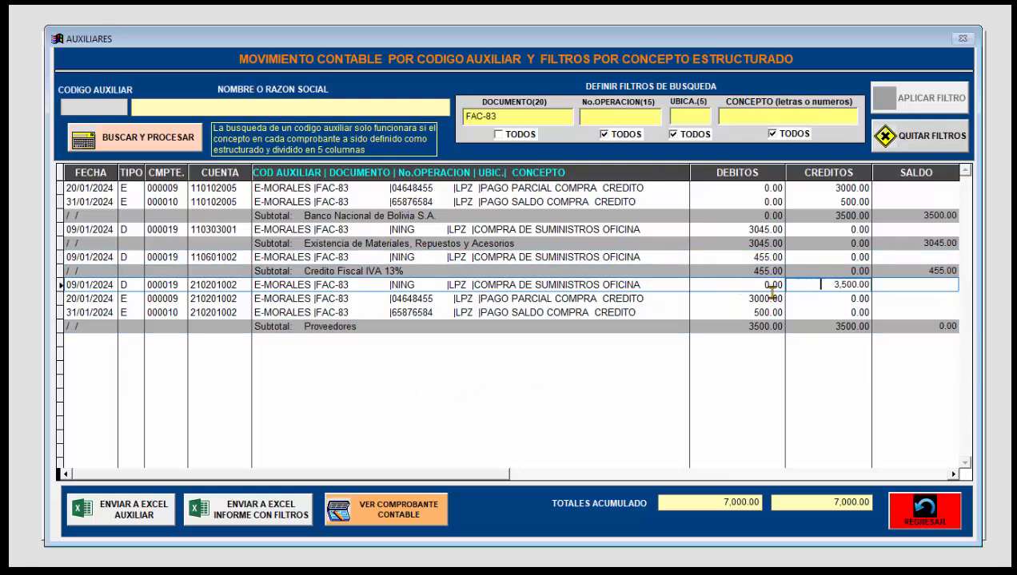
left_click(759, 300)
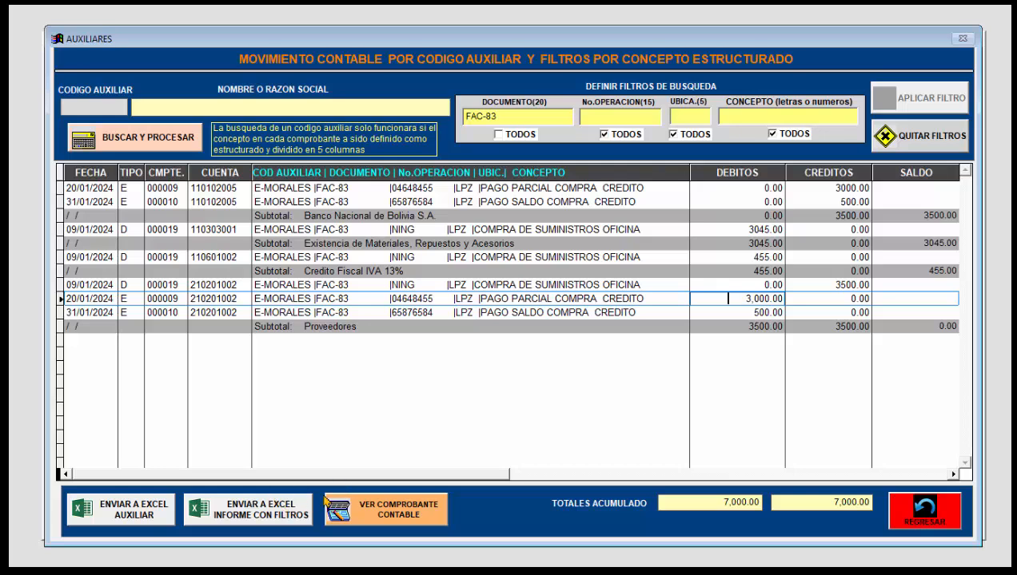
Step: Export the FAC-83 filtered report to Excel for review, close the workbook, and return to the accounting system's main menu
left_click(279, 515)
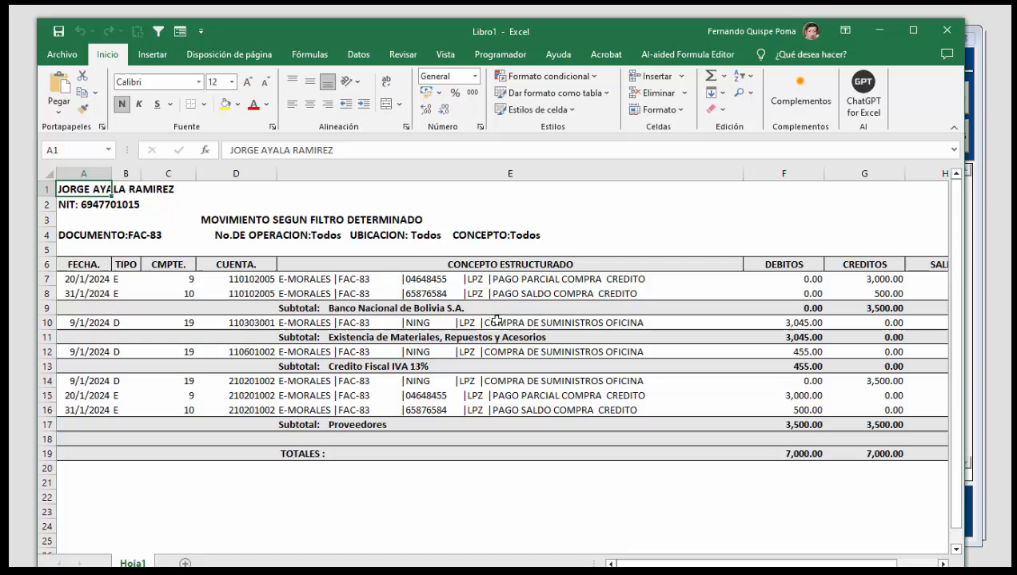
left_click(517, 335)
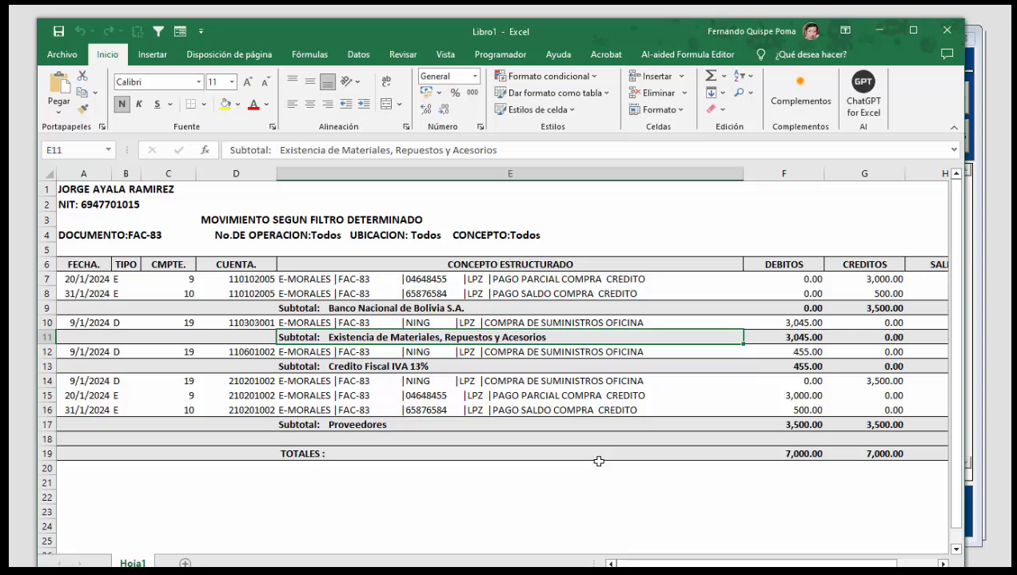
left_click(945, 32)
left_click(548, 390)
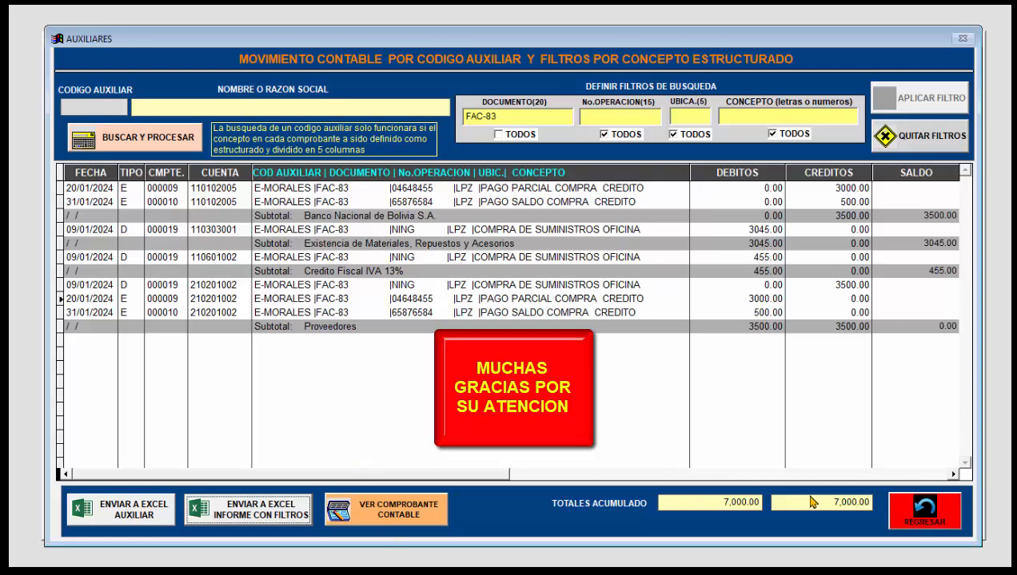
left_click(903, 518)
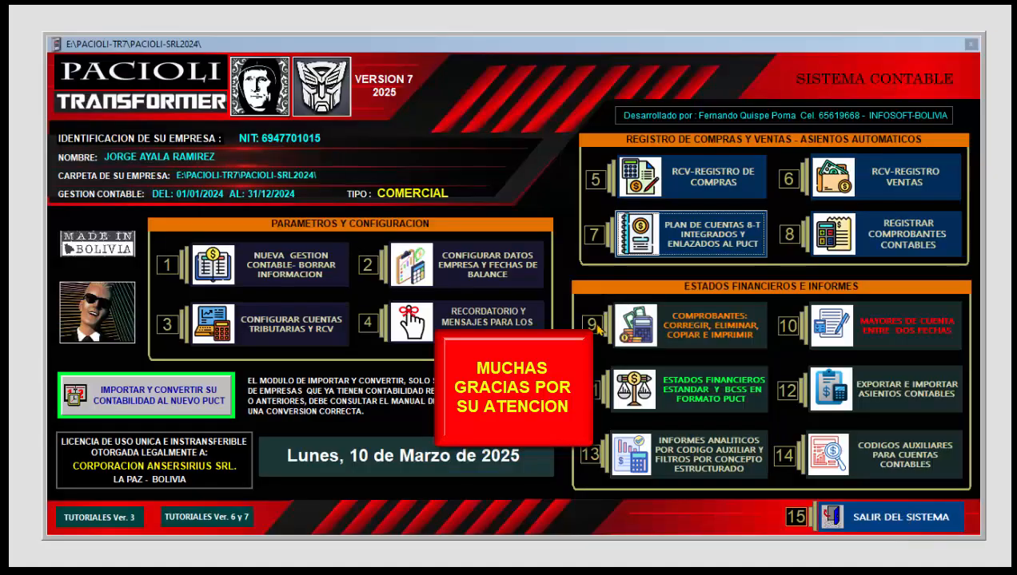